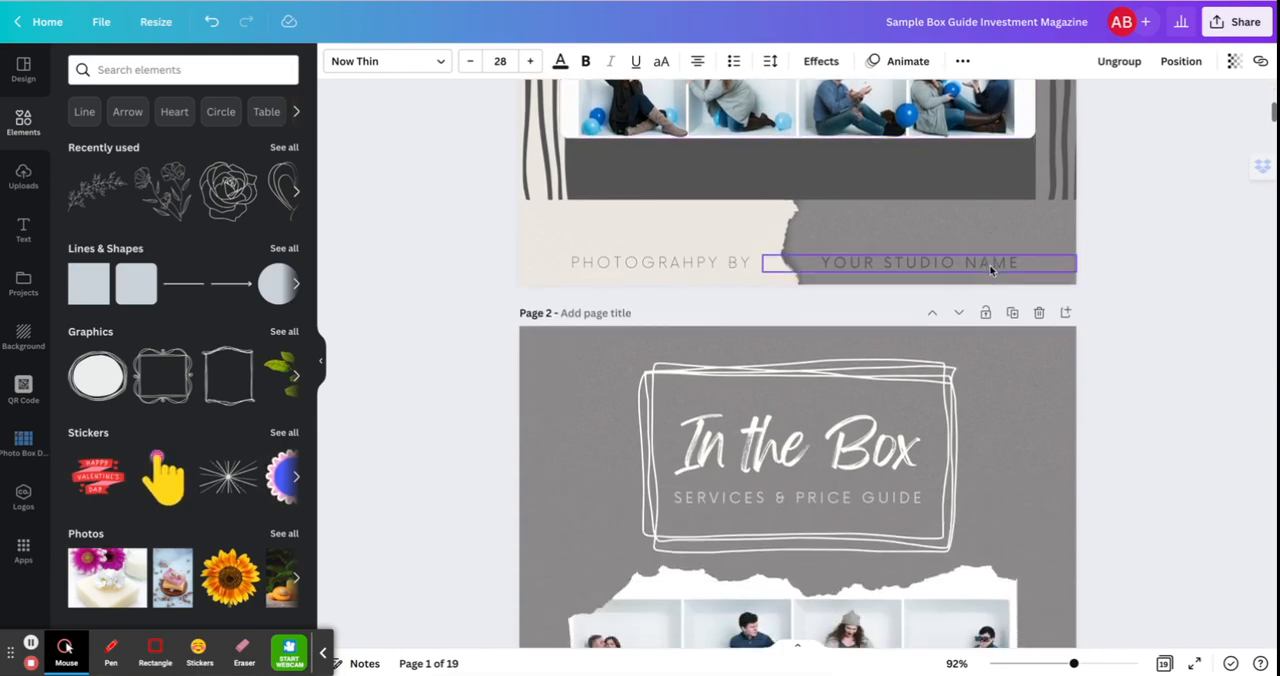
# Look through the magazine's pages from the cover to the A La Carte Prices page.
pyautogui.scroll(-4, 990, 270)
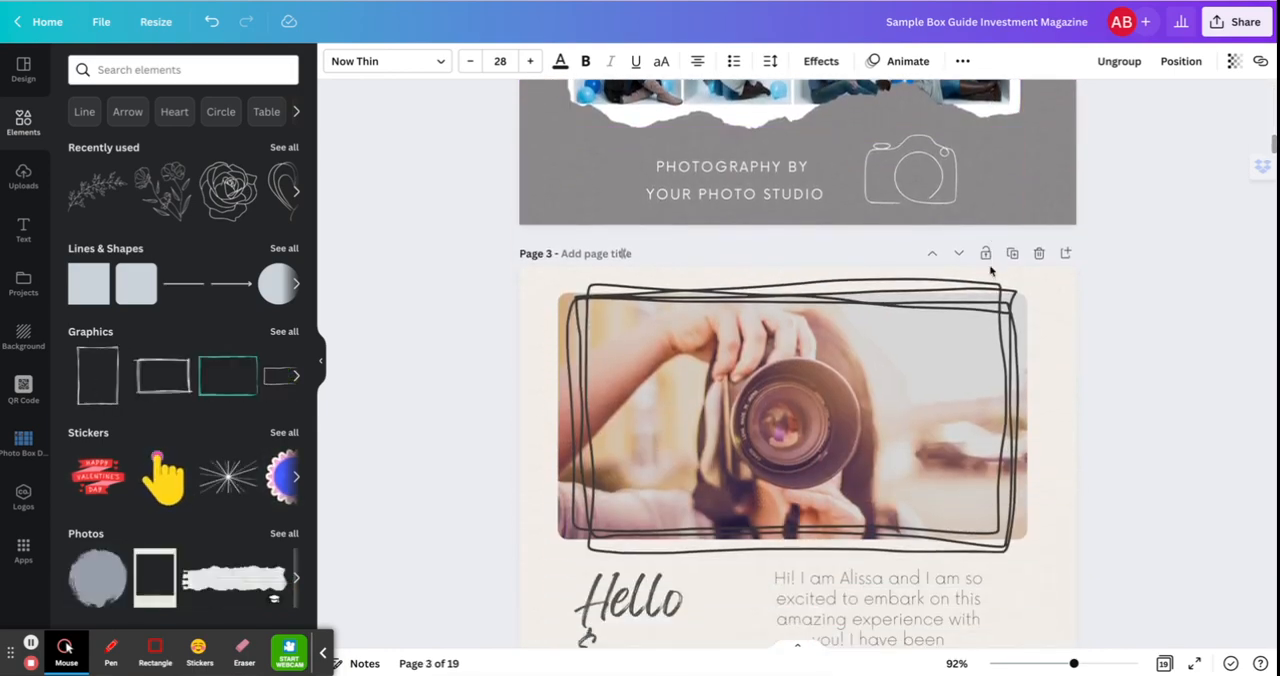
pyautogui.scroll(-6, 990, 270)
pyautogui.scroll(-1, 990, 270)
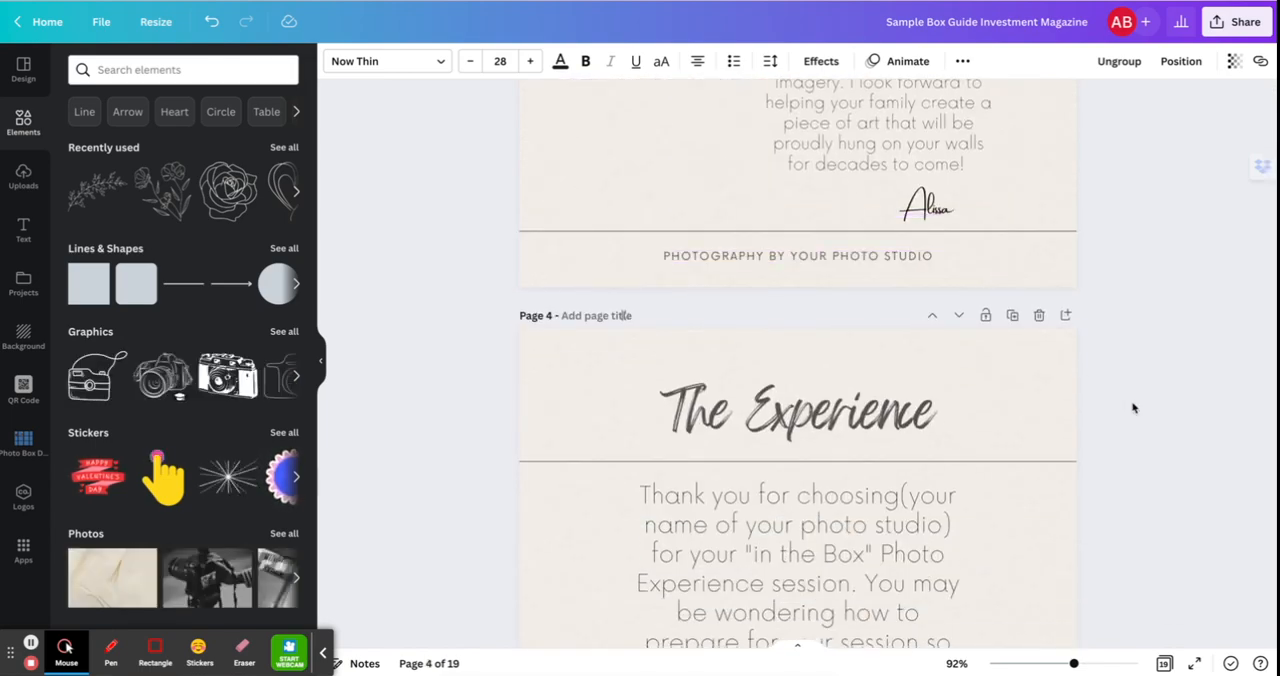
pyautogui.scroll(-8, 1133, 407)
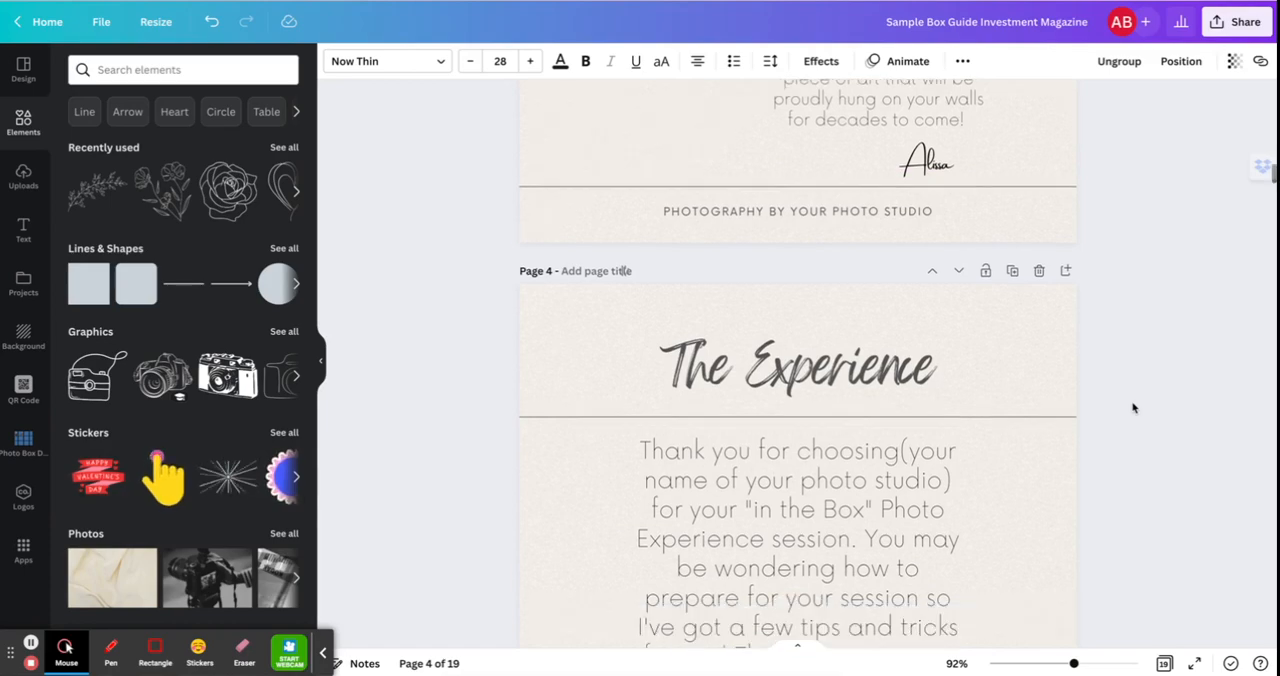
pyautogui.scroll(-7, 1133, 407)
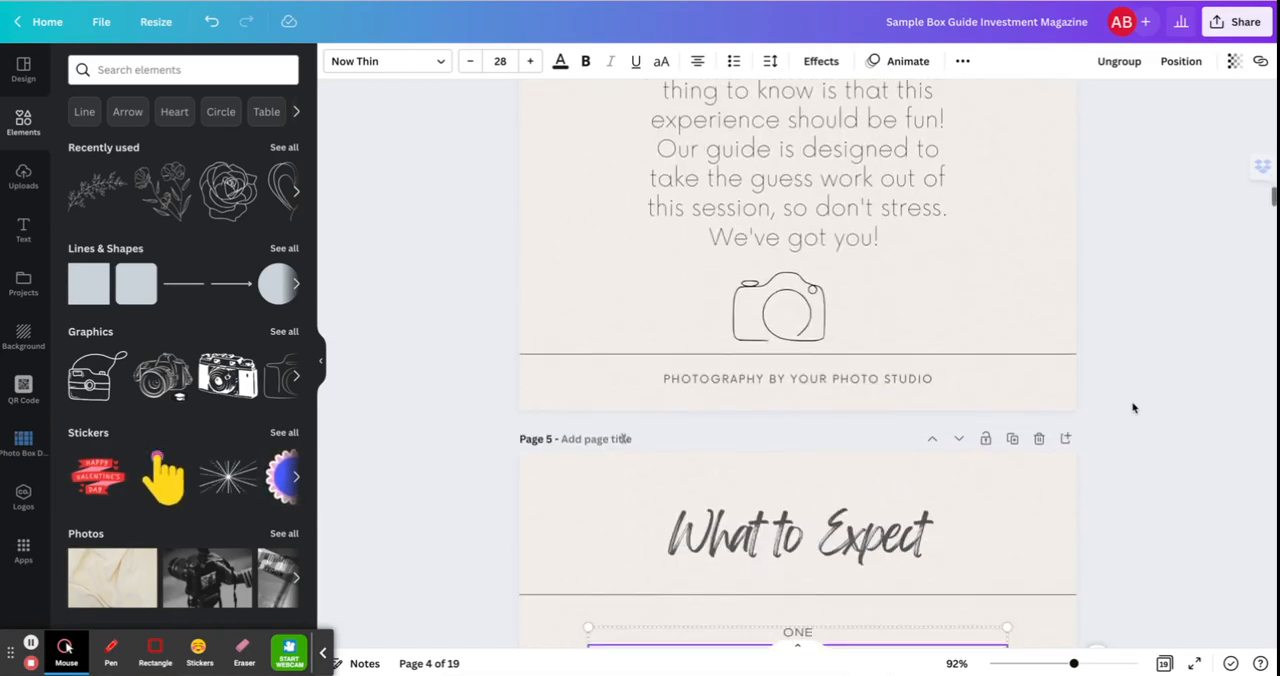
pyautogui.scroll(-5, 1133, 407)
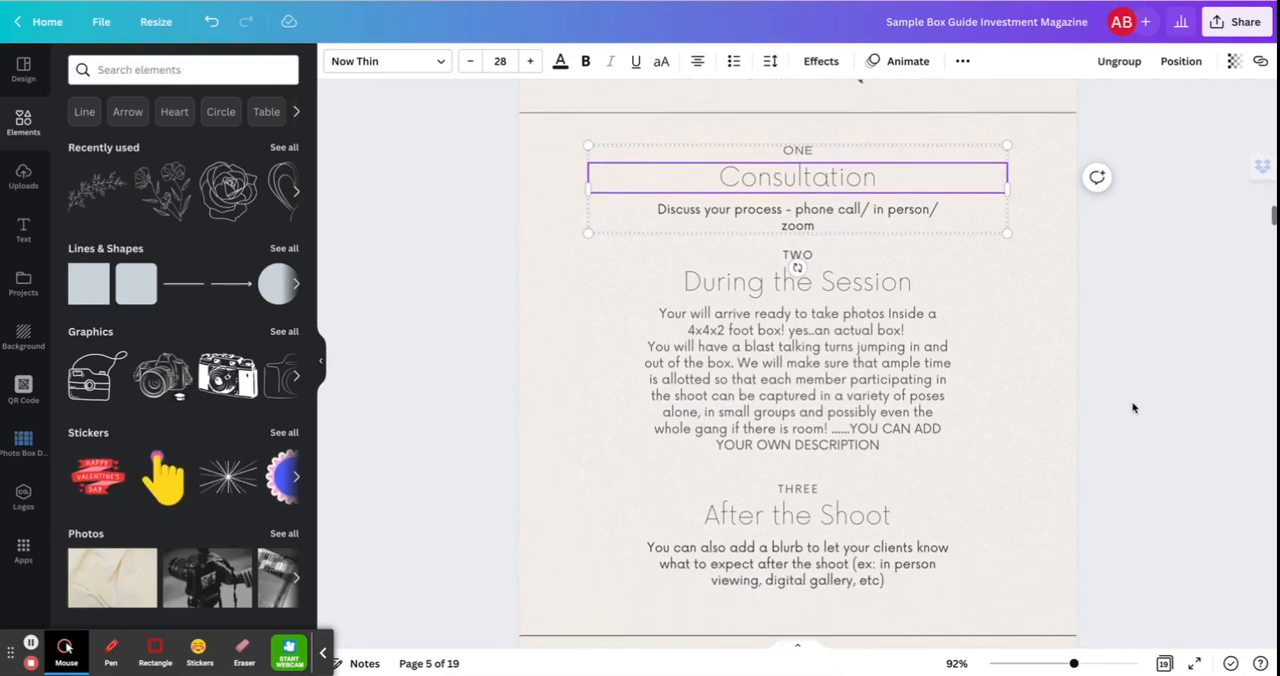
pyautogui.scroll(-10, 1133, 407)
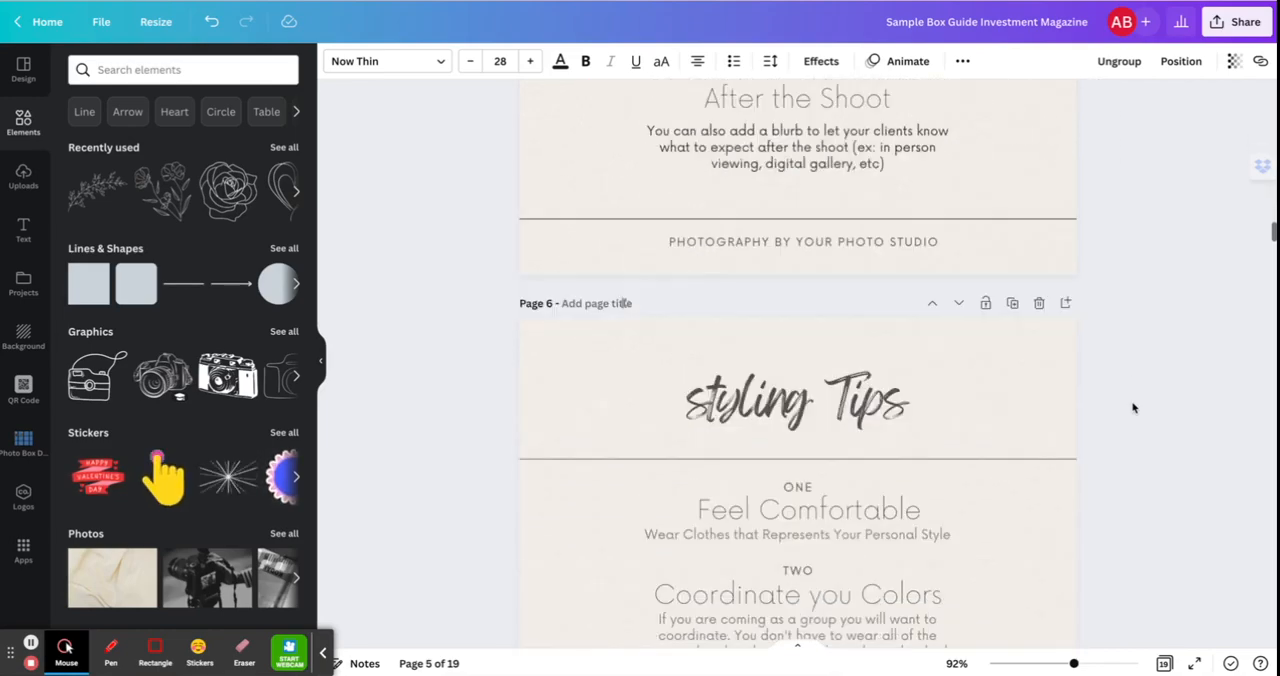
pyautogui.scroll(-10, 1133, 407)
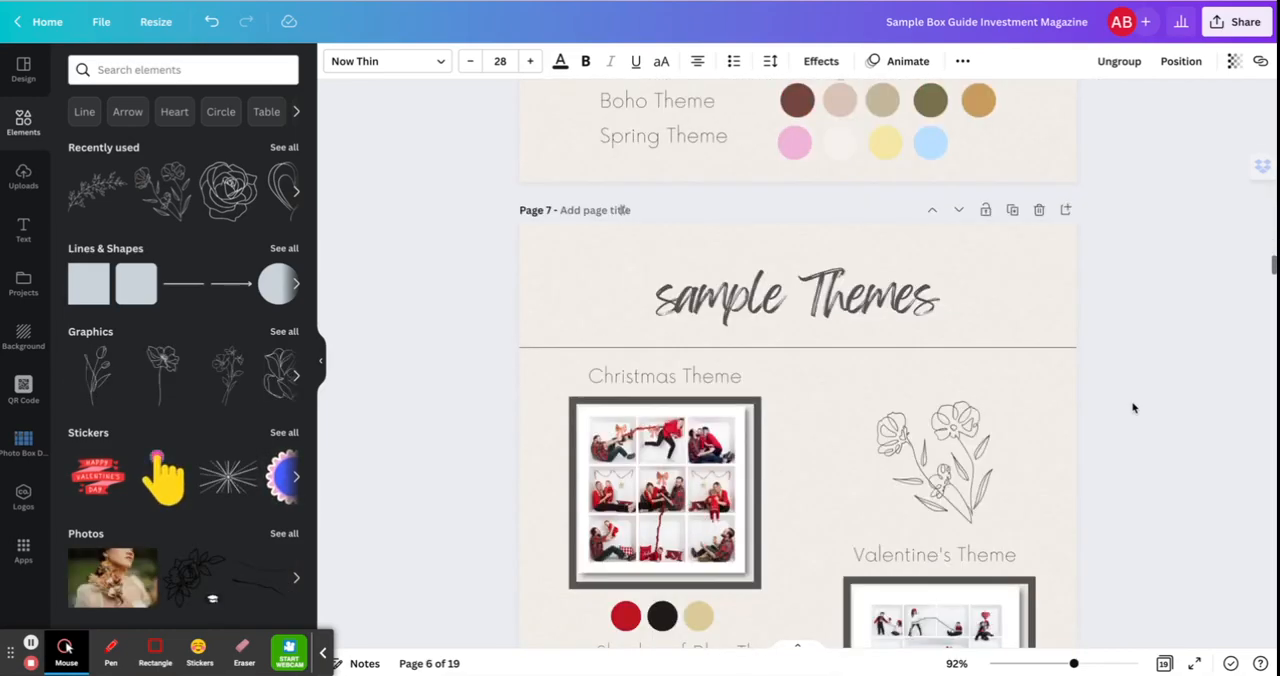
pyautogui.scroll(-1, 1133, 407)
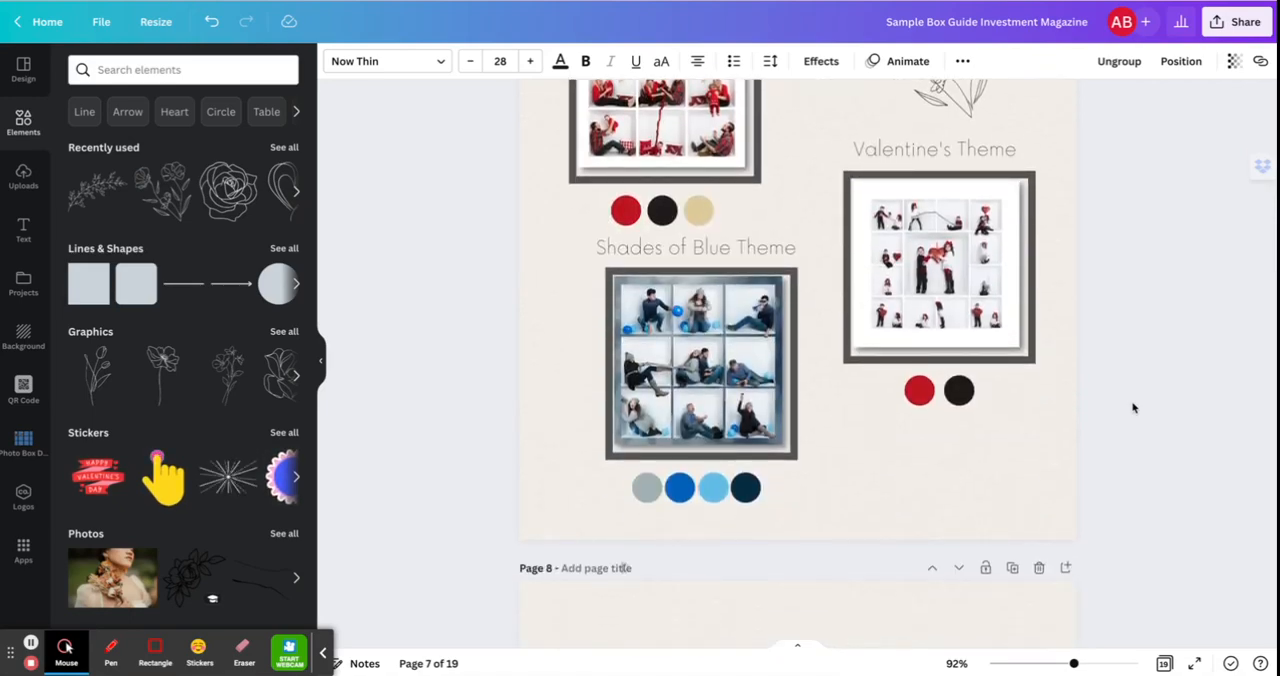
pyautogui.scroll(-13, 1133, 407)
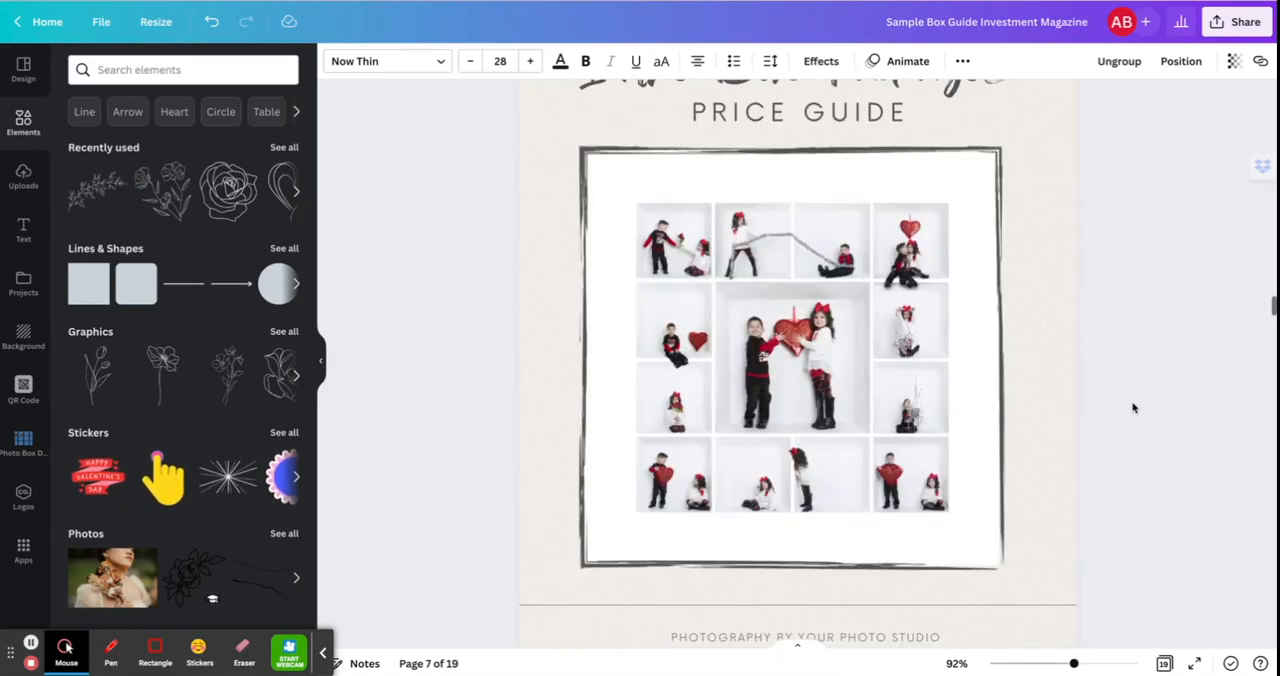
pyautogui.scroll(-14, 1133, 407)
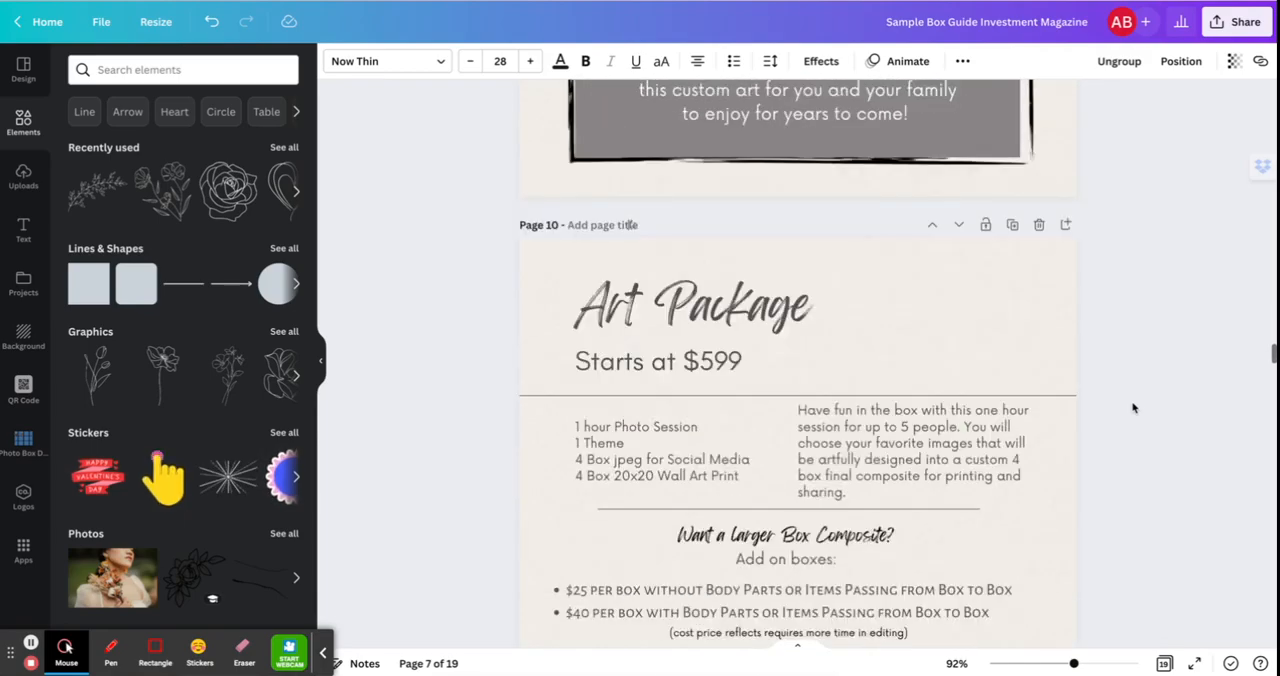
pyautogui.scroll(-12, 1133, 407)
# Return to the cover page, examining the In the Box services and price guide title page on the way.
pyautogui.scroll(20, 1133, 407)
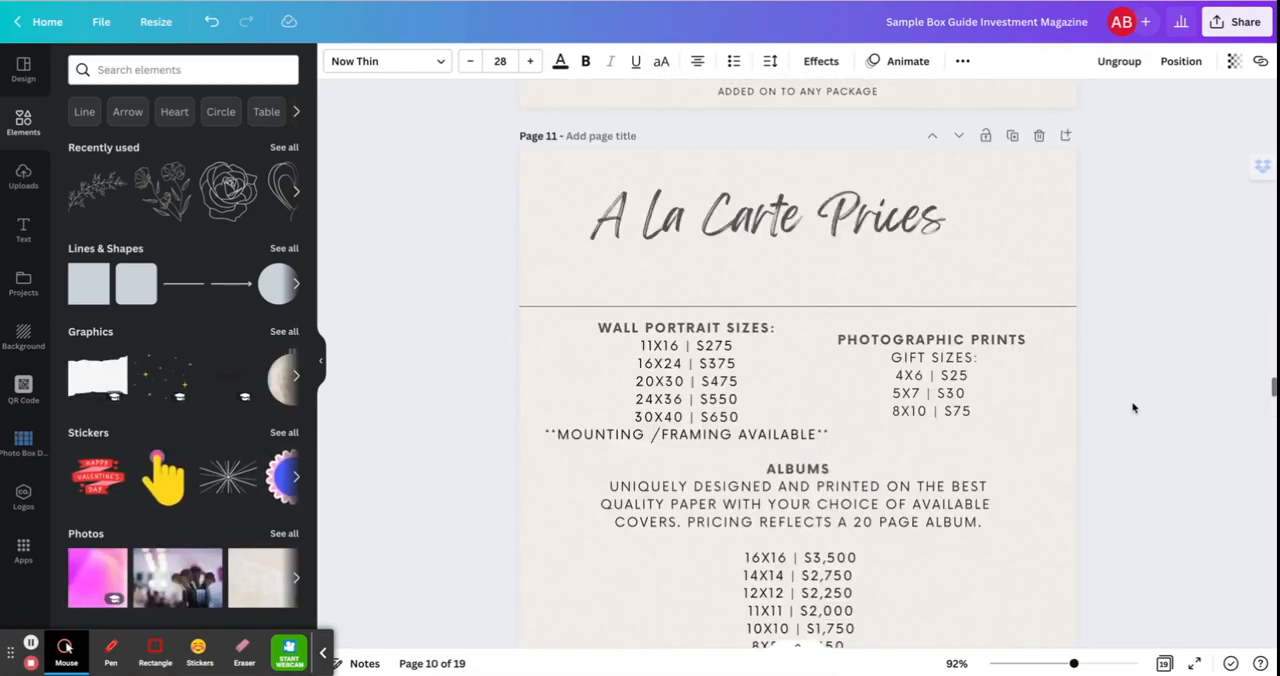
pyautogui.scroll(20, 1133, 407)
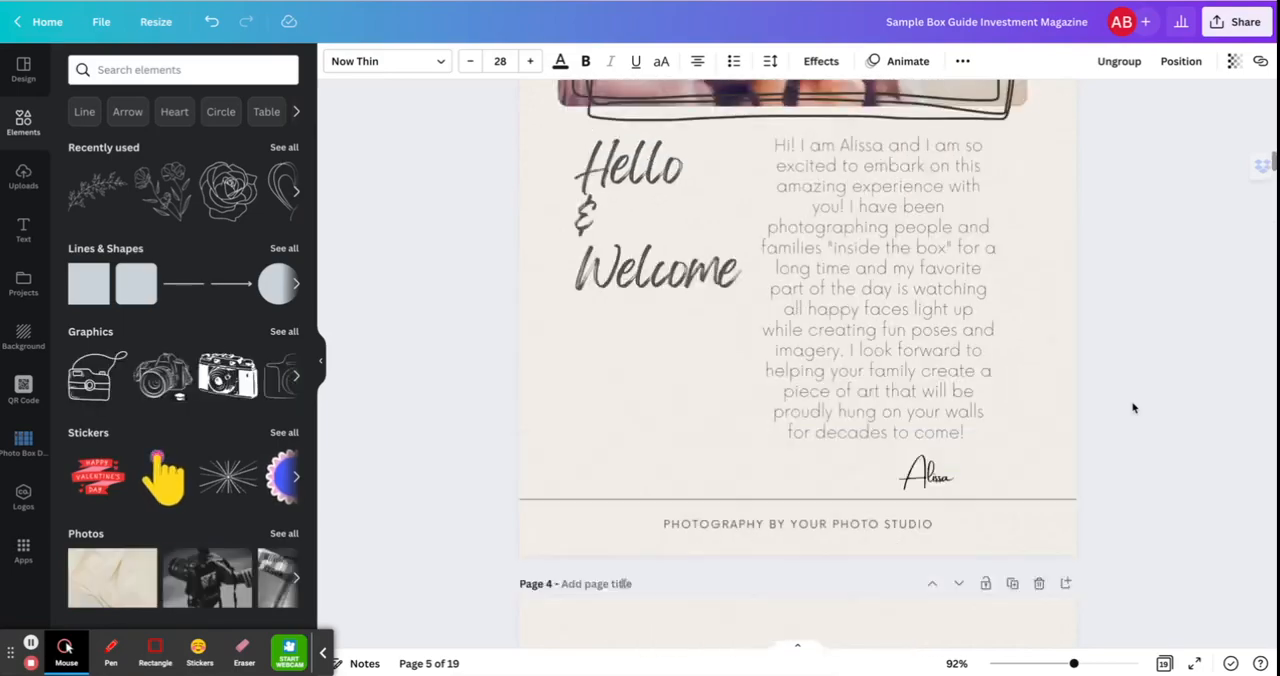
pyautogui.scroll(6, 1133, 407)
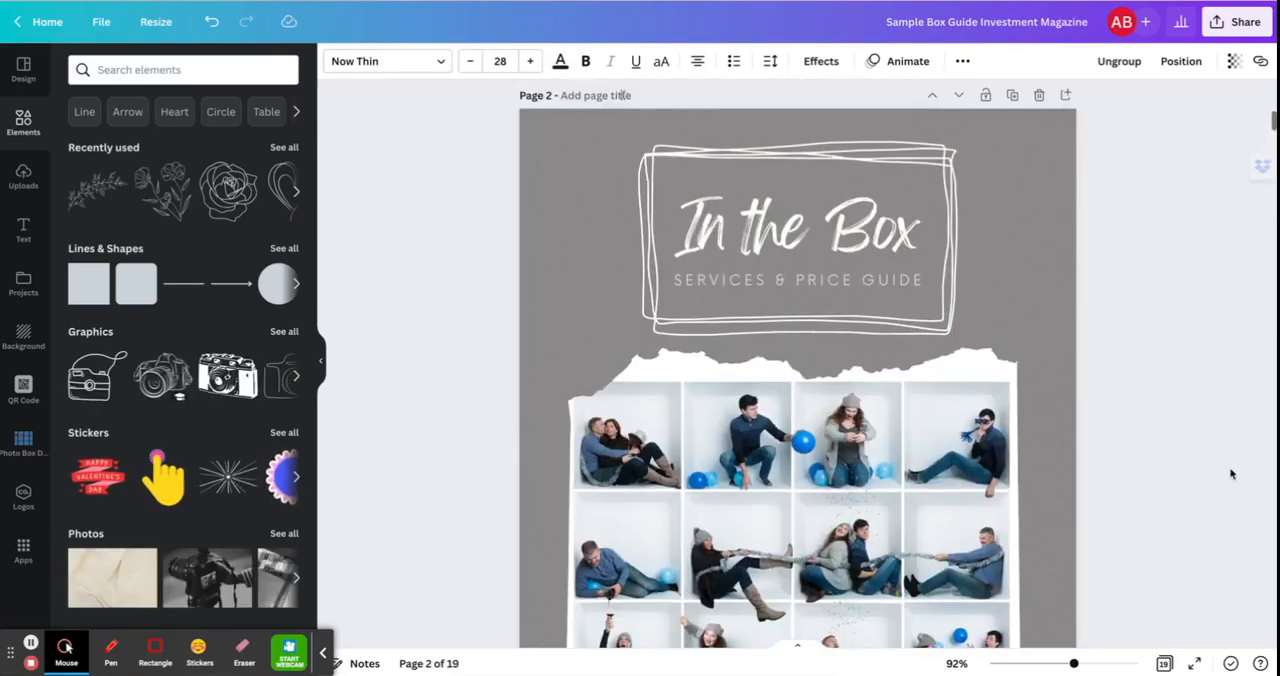
pyautogui.scroll(-3, 1176, 483)
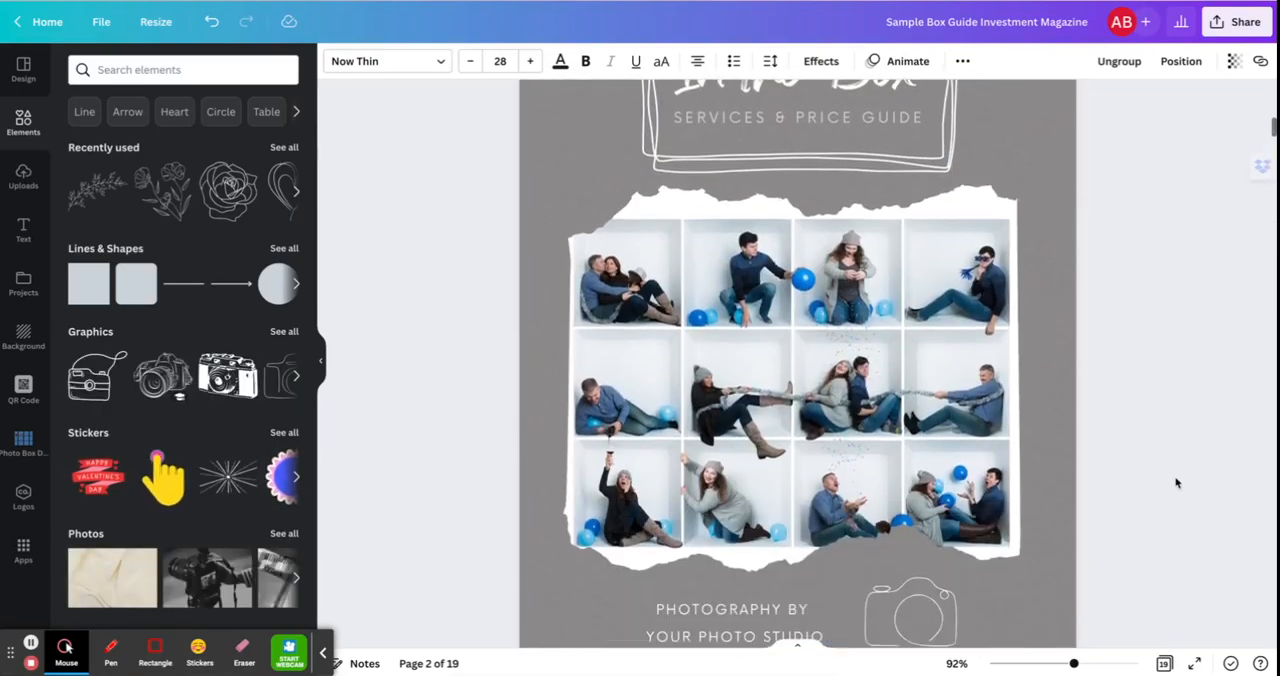
pyautogui.scroll(2, 1176, 483)
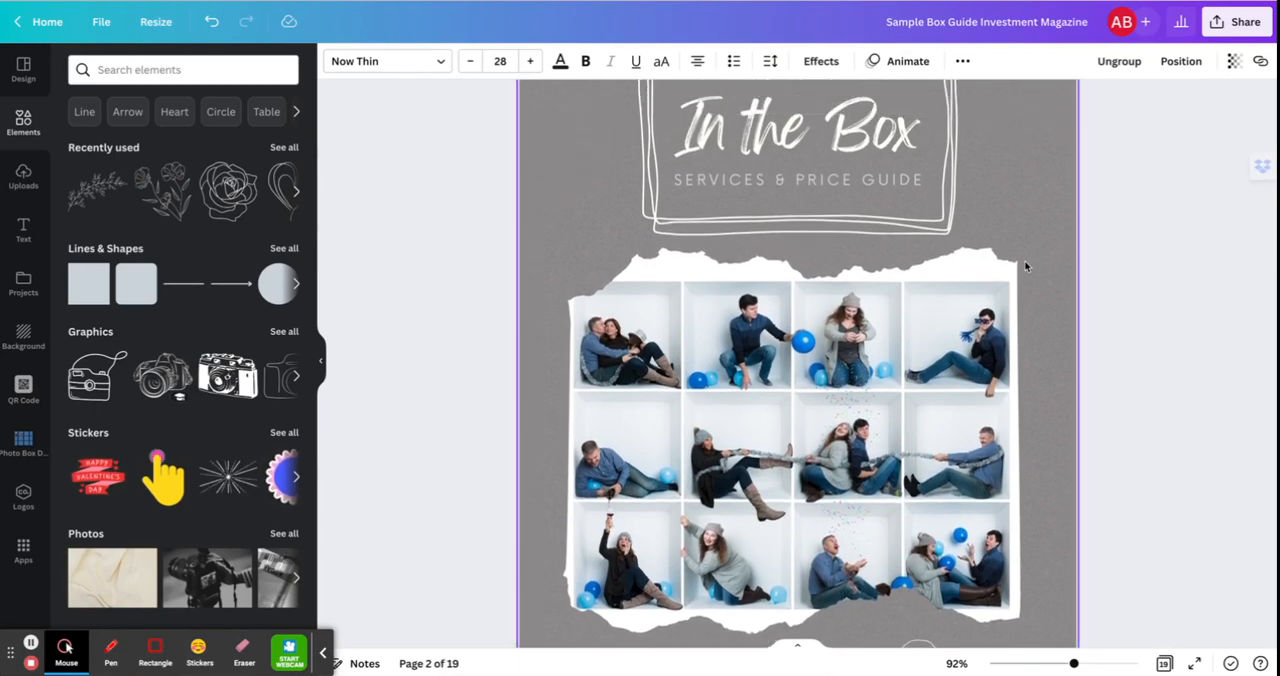
pyautogui.scroll(-7, 1021, 453)
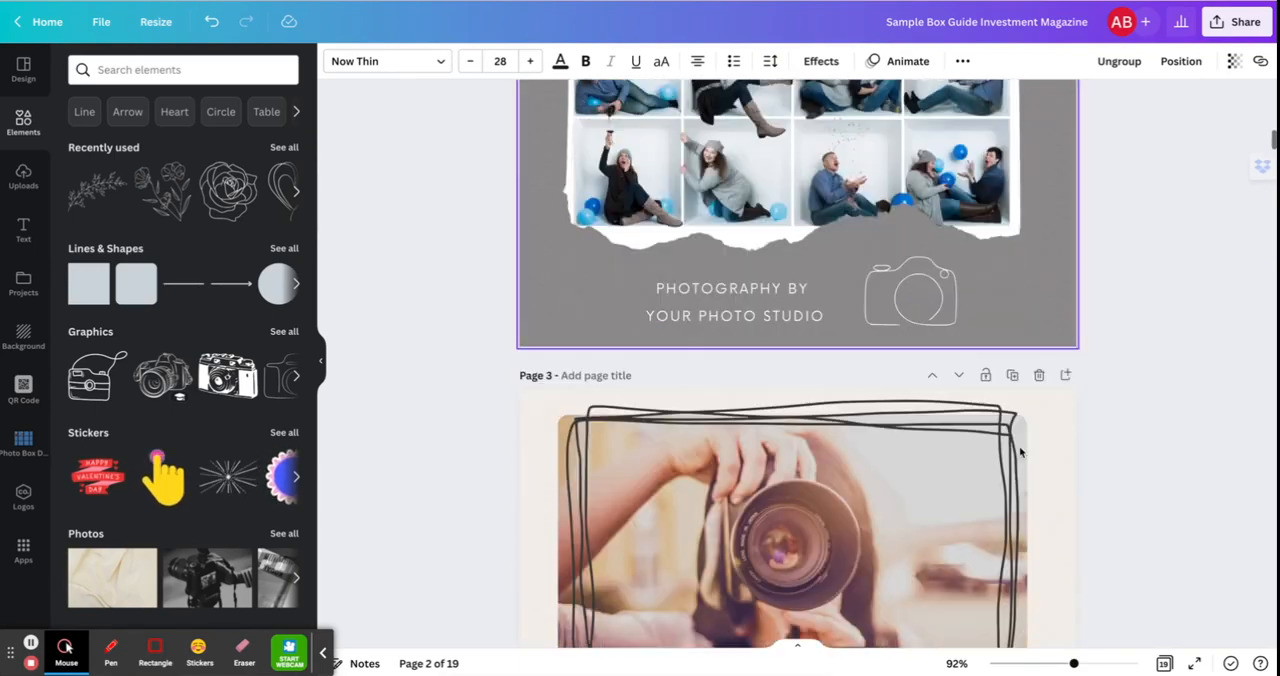
pyautogui.scroll(7, 1021, 453)
pyautogui.scroll(6, 1021, 453)
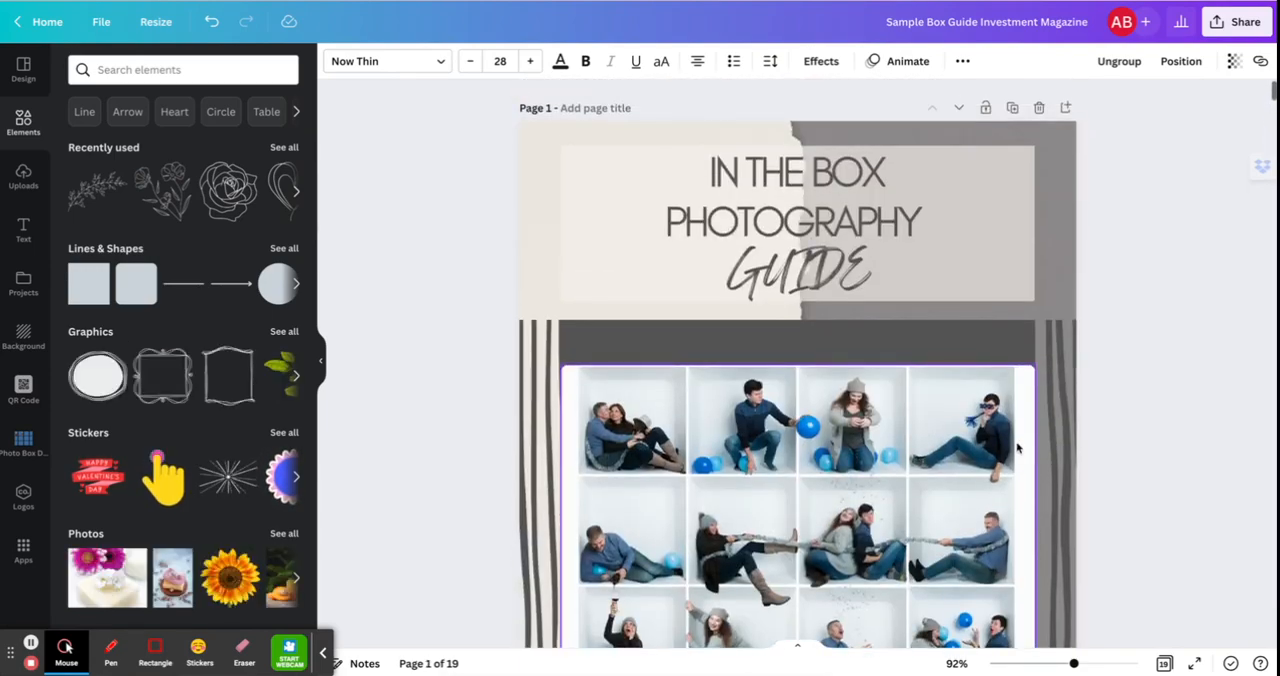
# Read the Hello & Welcome introduction on page 3 and The Experience text on page 4.
pyautogui.scroll(-2, 993, 285)
pyautogui.scroll(-6, 992, 286)
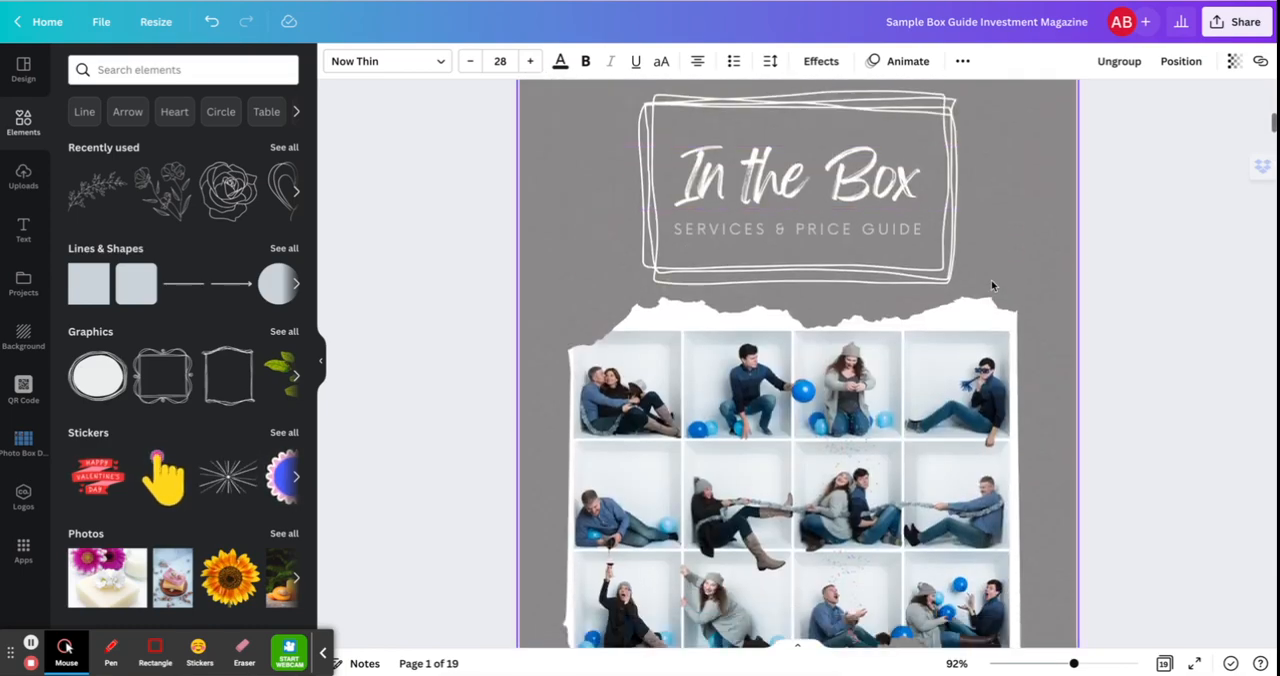
pyautogui.scroll(-6, 992, 286)
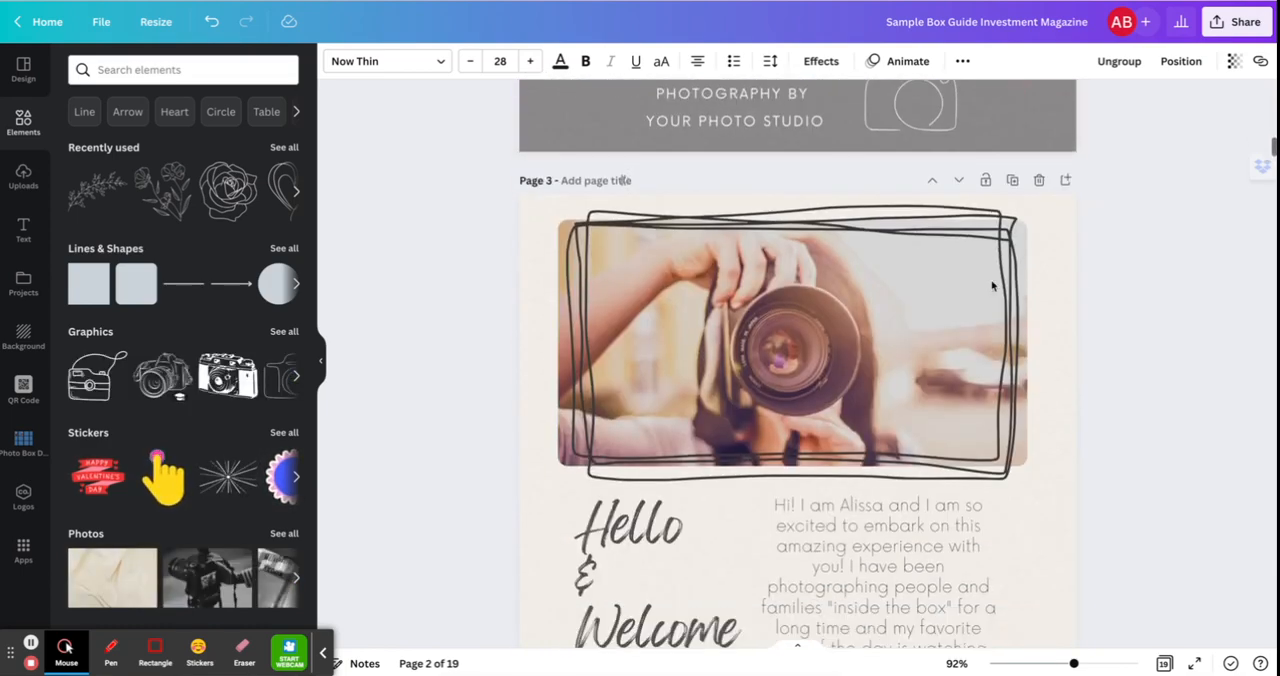
pyautogui.scroll(-2, 993, 285)
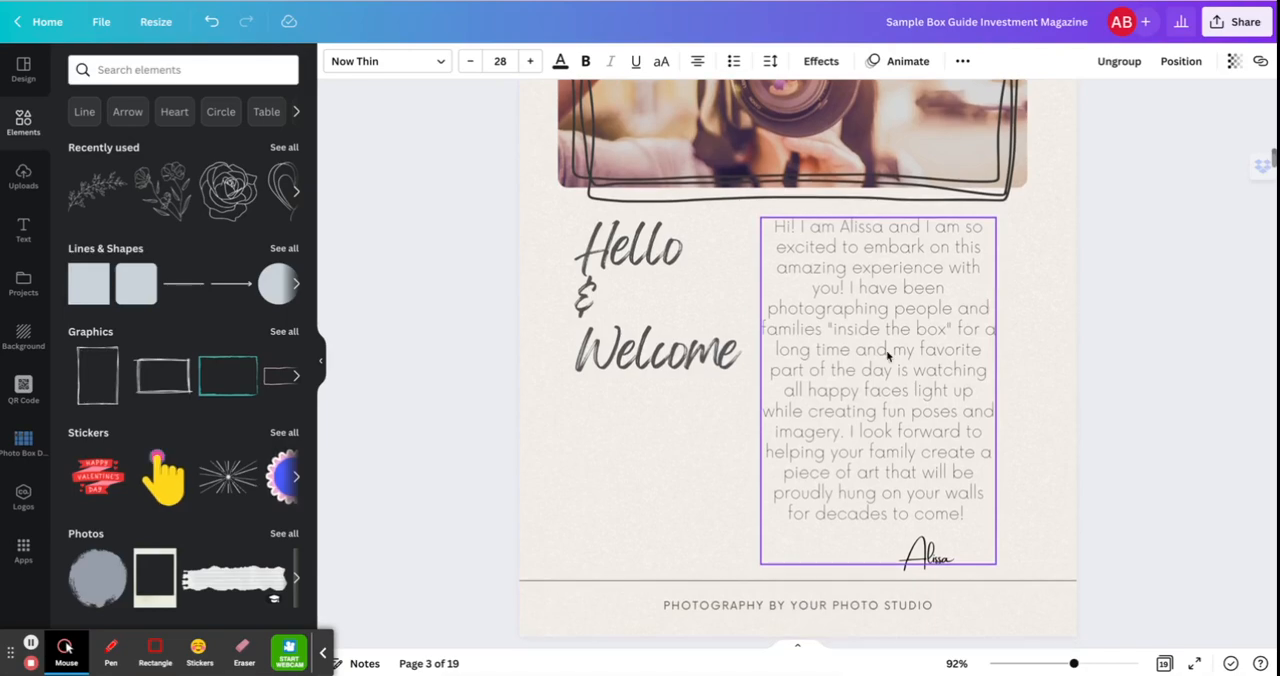
pyautogui.scroll(-10, 958, 422)
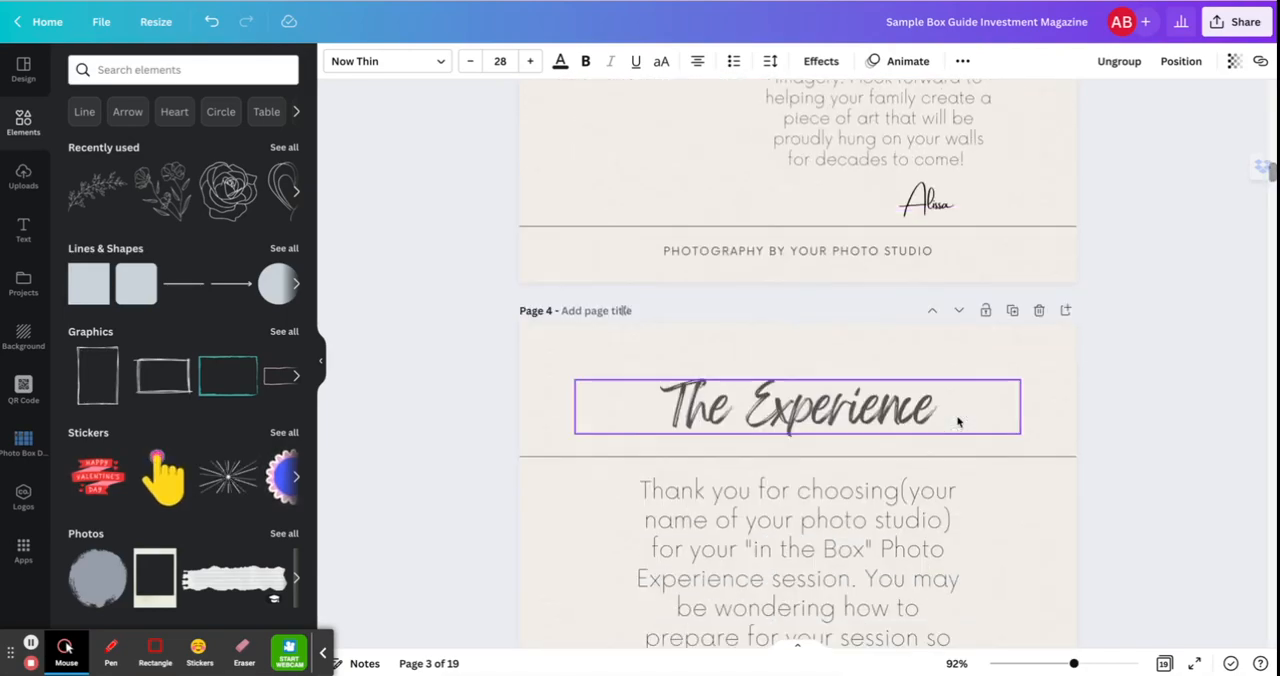
pyautogui.scroll(-1, 958, 422)
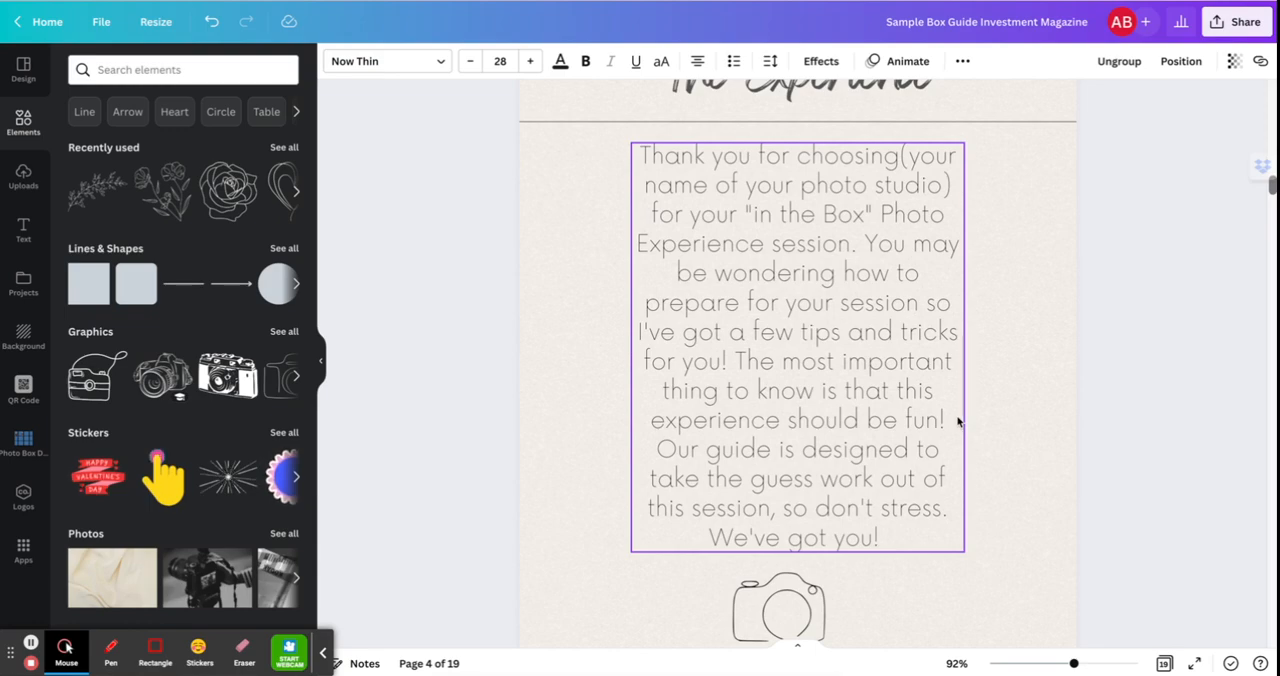
pyautogui.scroll(1, 957, 421)
pyautogui.scroll(-4, 957, 421)
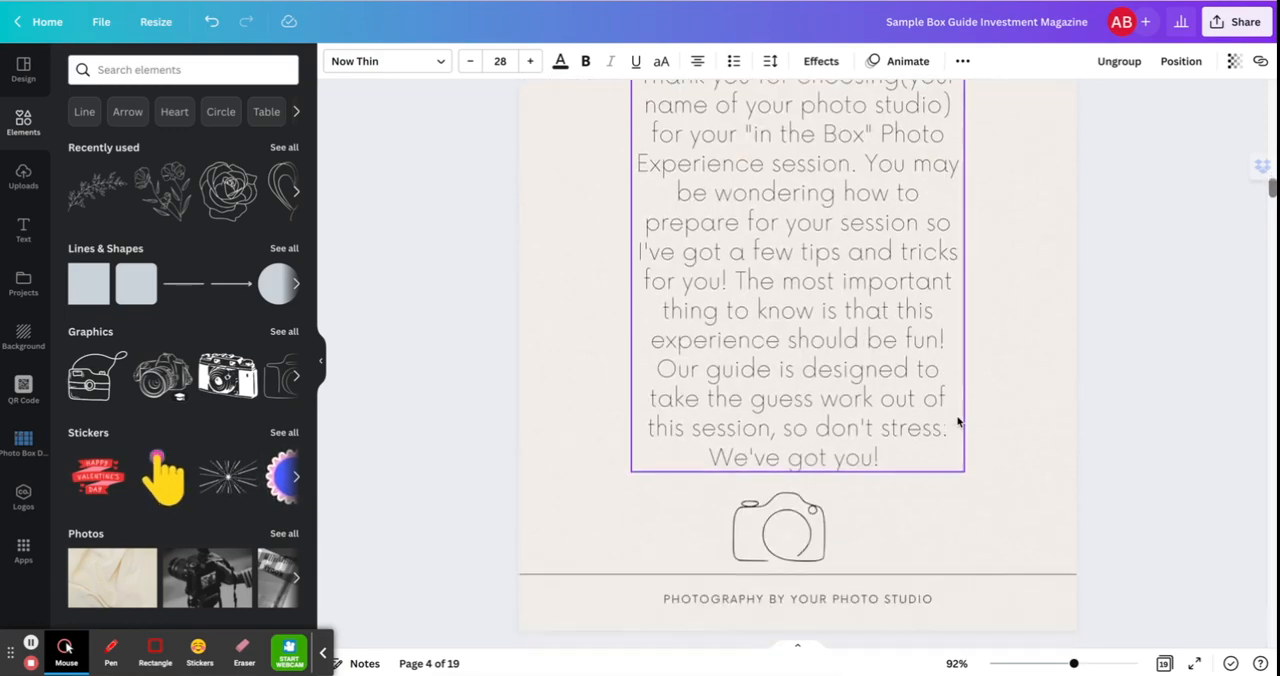
# Examine the Consultation, During the Session and After the Shoot descriptions on the What to Expect page, selecting each text block.
pyautogui.scroll(-6, 957, 421)
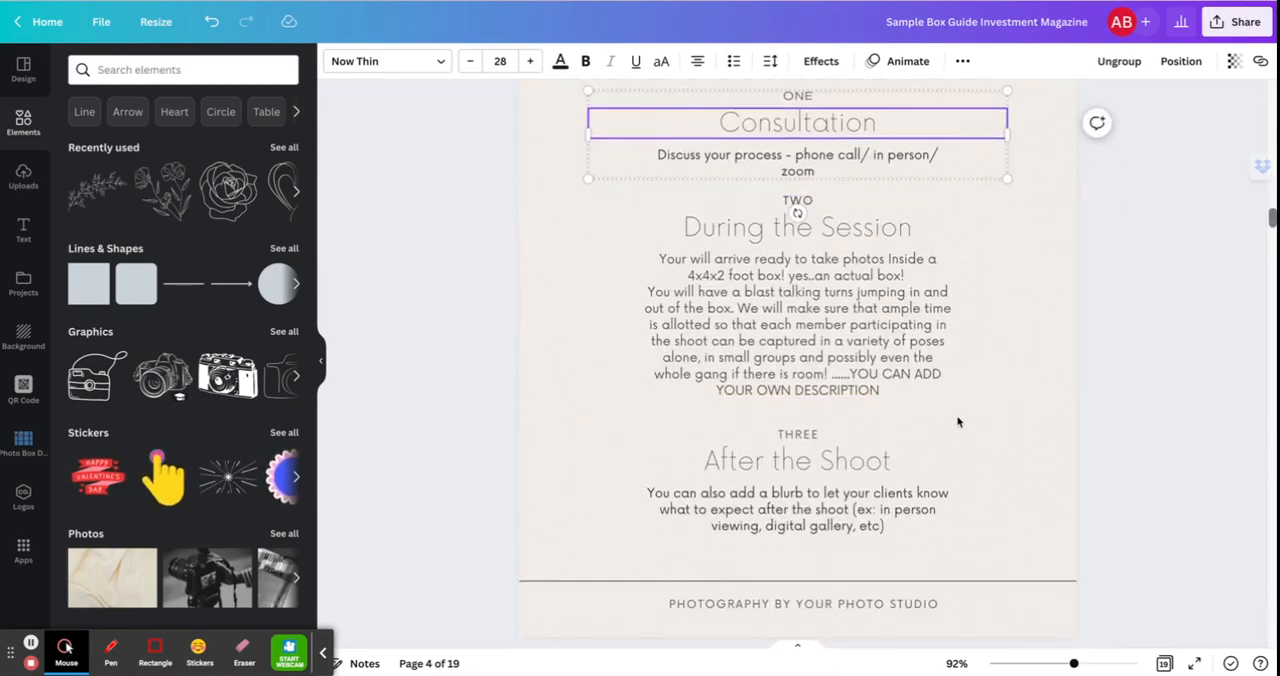
pyautogui.scroll(-1, 957, 421)
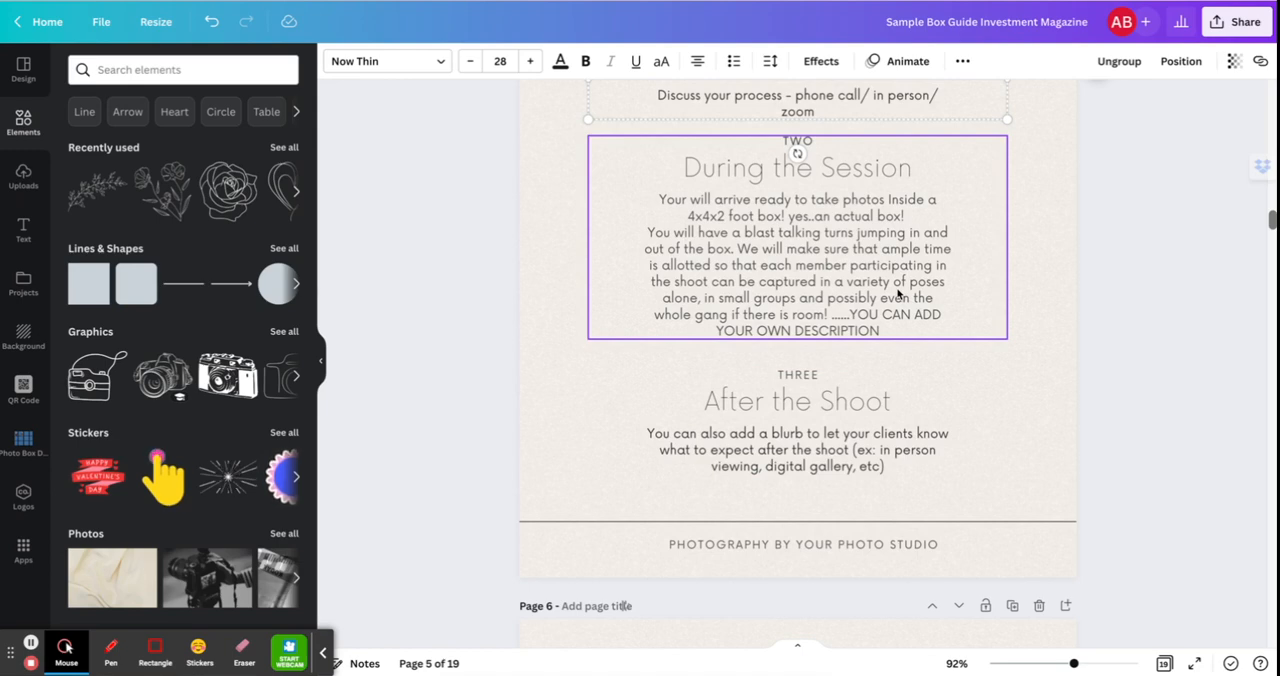
pyautogui.scroll(3, 897, 293)
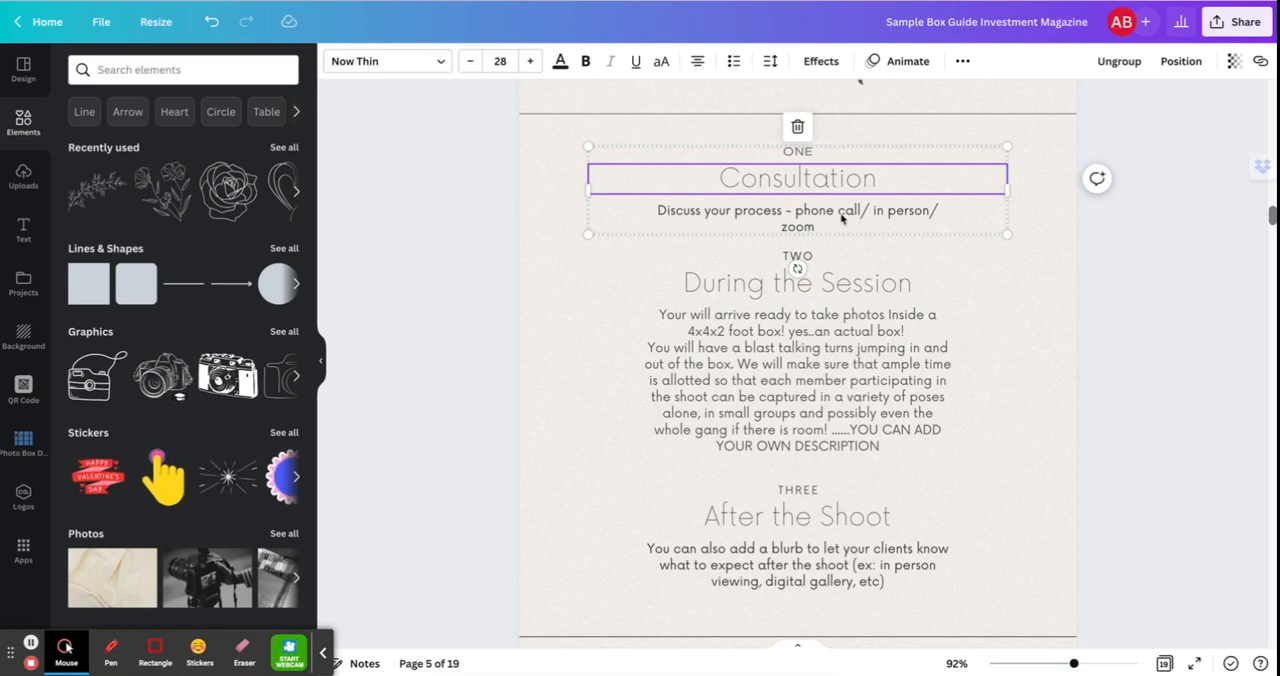
pyautogui.click(728, 220)
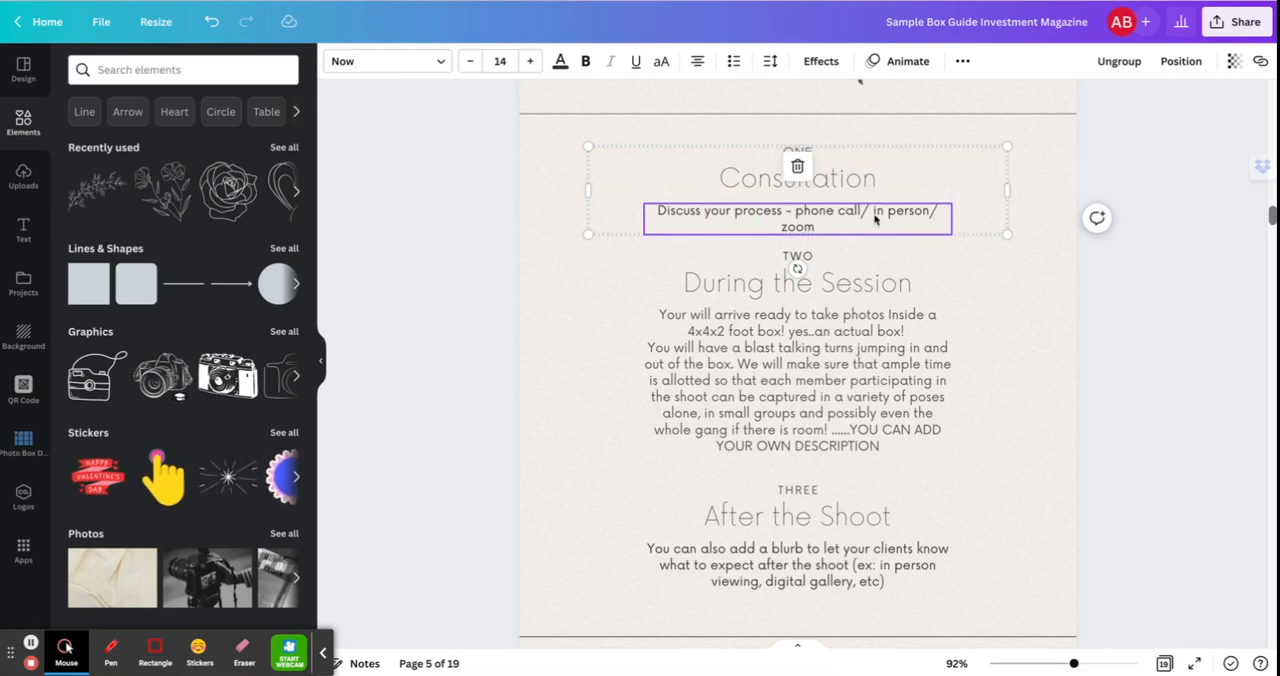
pyautogui.scroll(-2, 765, 320)
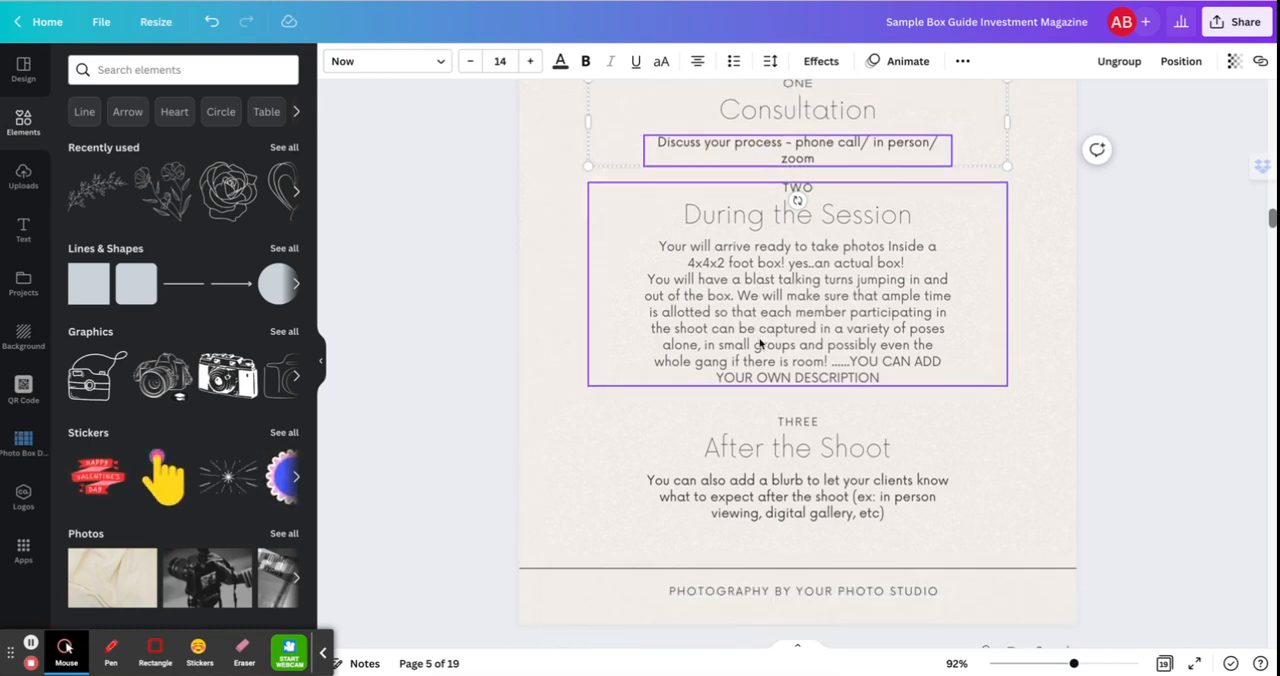
pyautogui.click(775, 299)
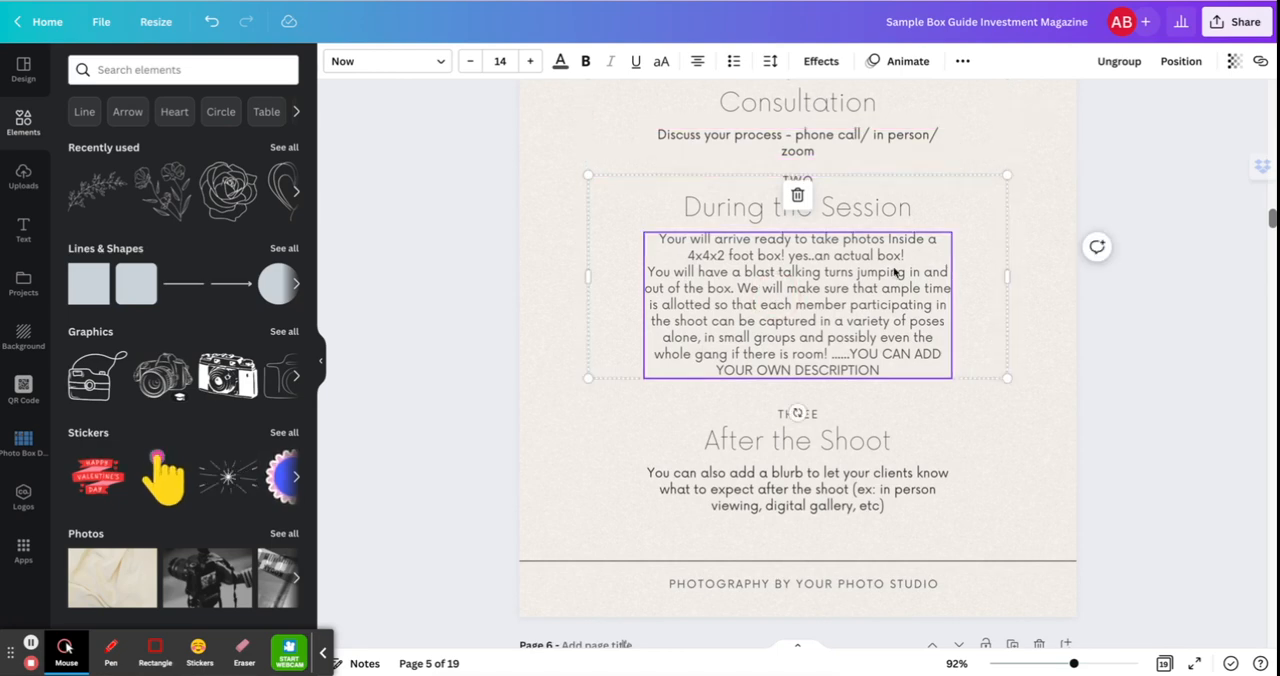
pyautogui.scroll(-1, 809, 277)
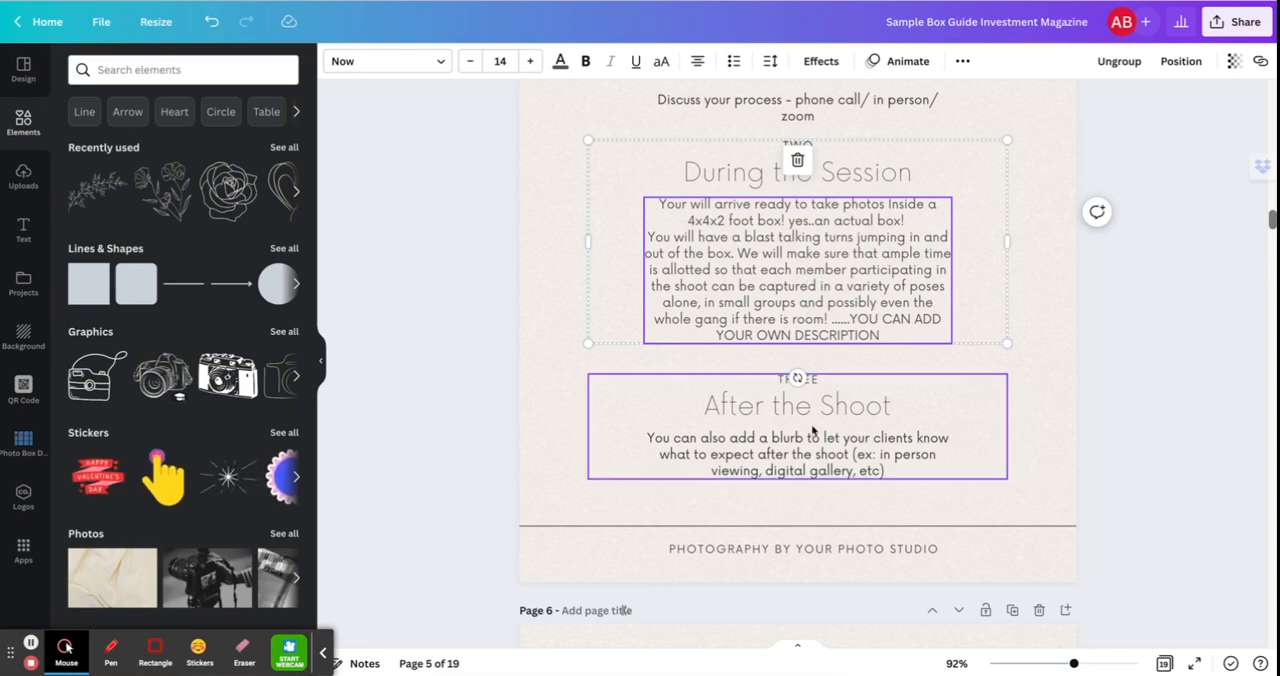
pyautogui.click(836, 475)
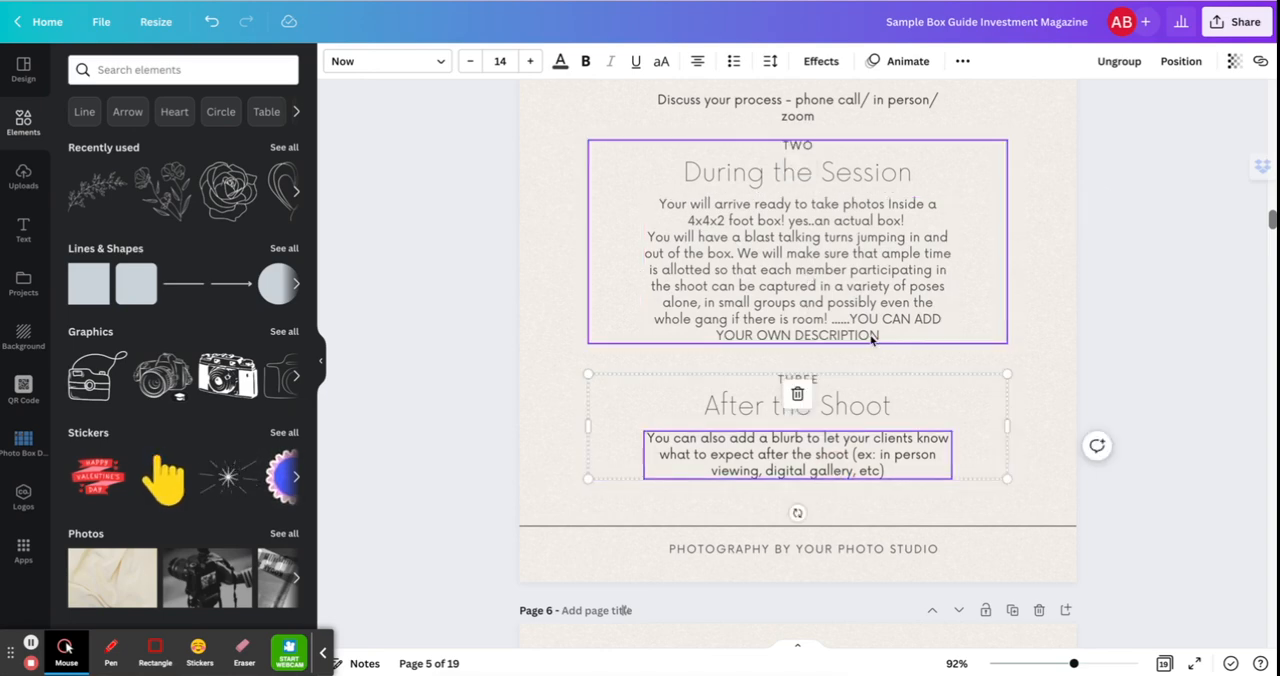
pyautogui.scroll(3, 800, 330)
pyautogui.scroll(4, 1032, 206)
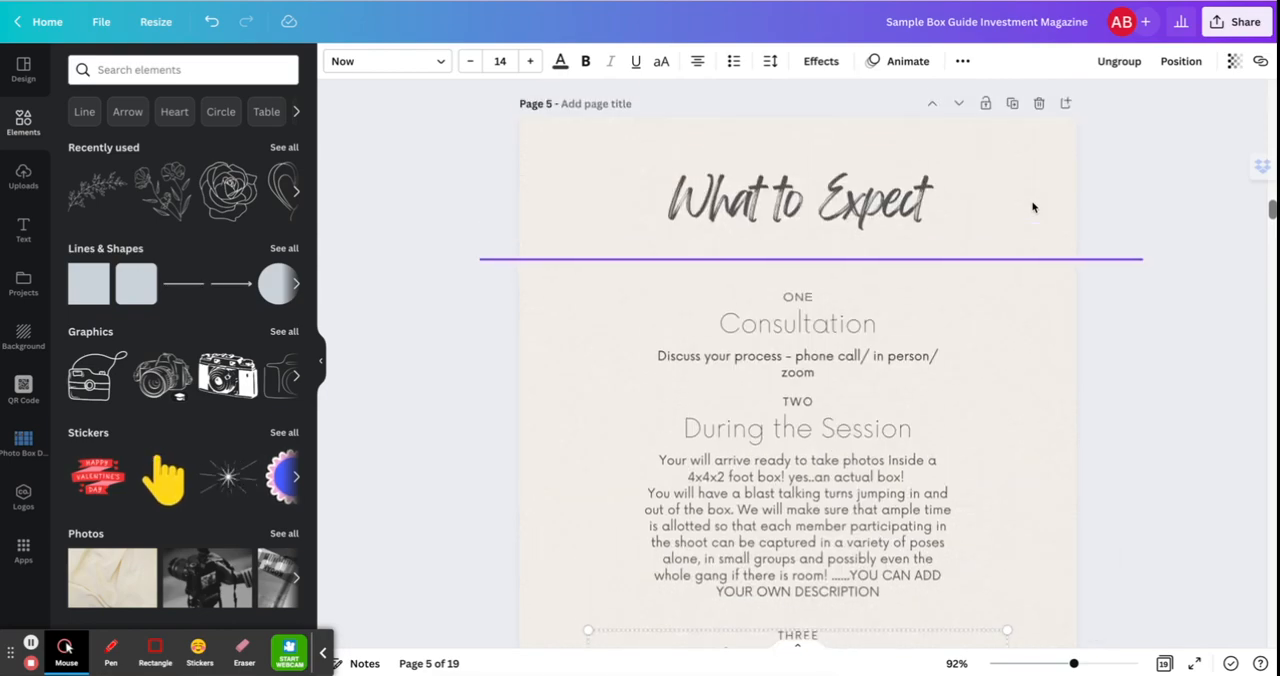
pyautogui.scroll(-3, 1032, 206)
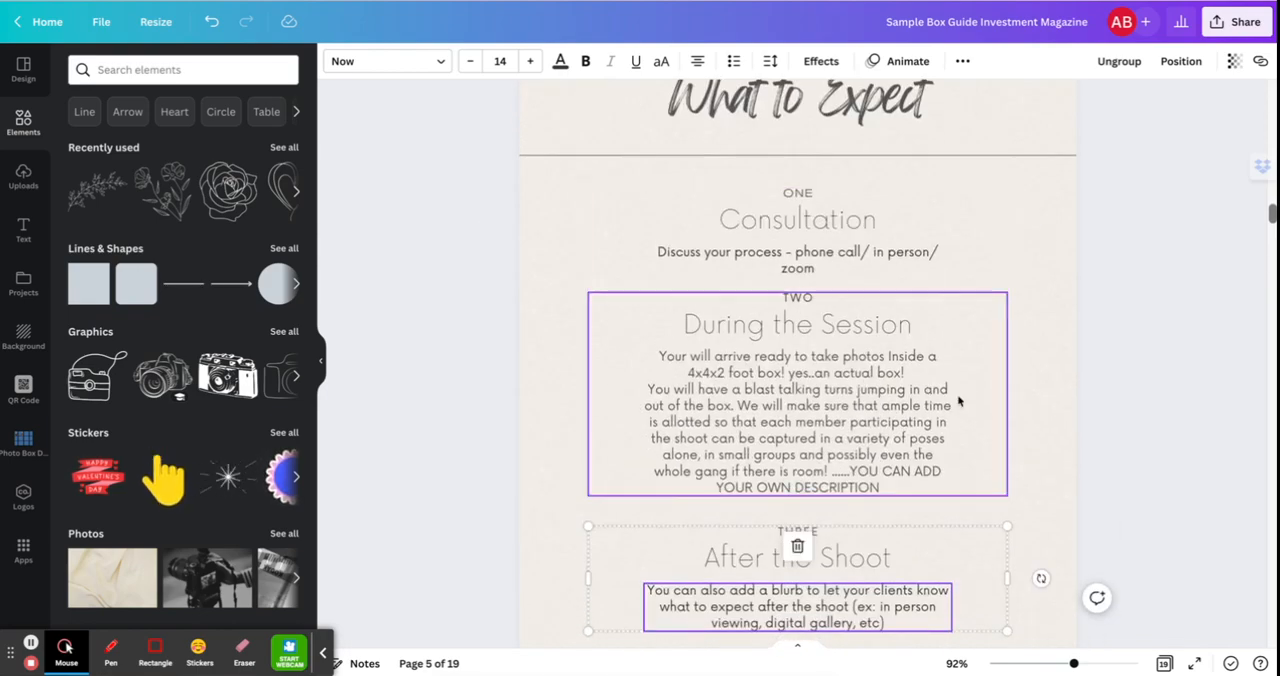
# Read the Styling Tips page, including its clothing advice and the Sample Color Palates for each theme.
pyautogui.scroll(-6, 958, 400)
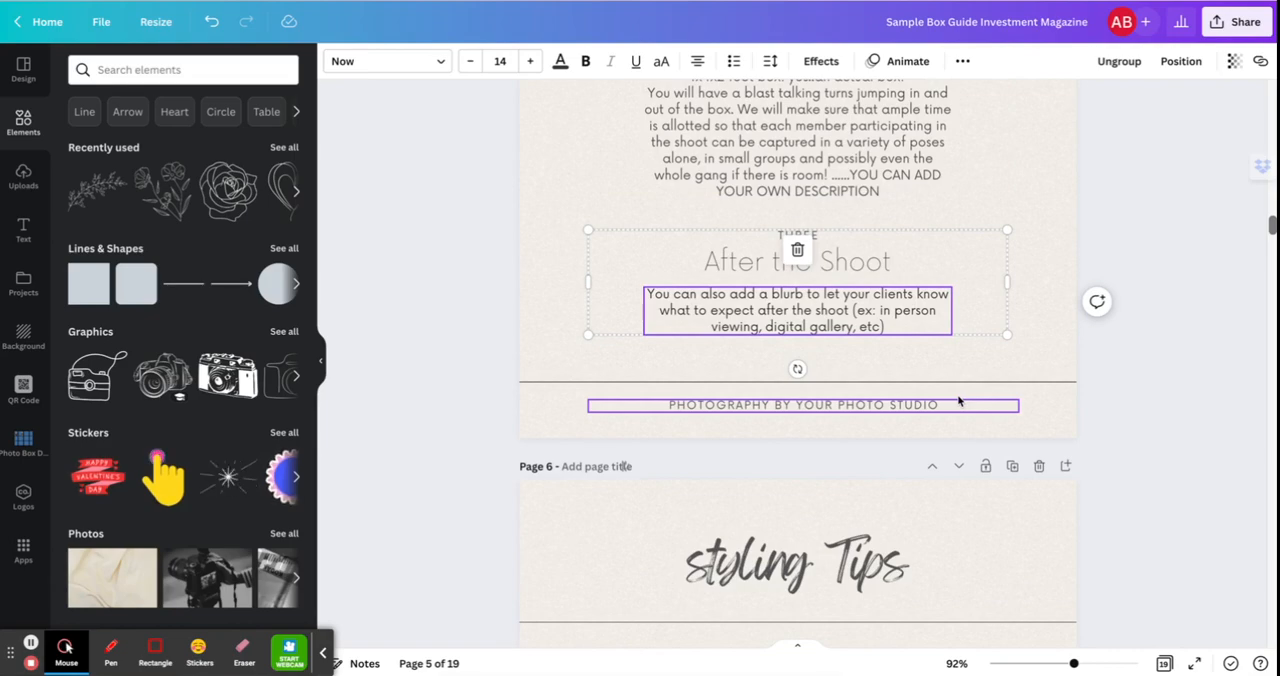
pyautogui.scroll(-7, 958, 400)
pyautogui.scroll(-2, 958, 400)
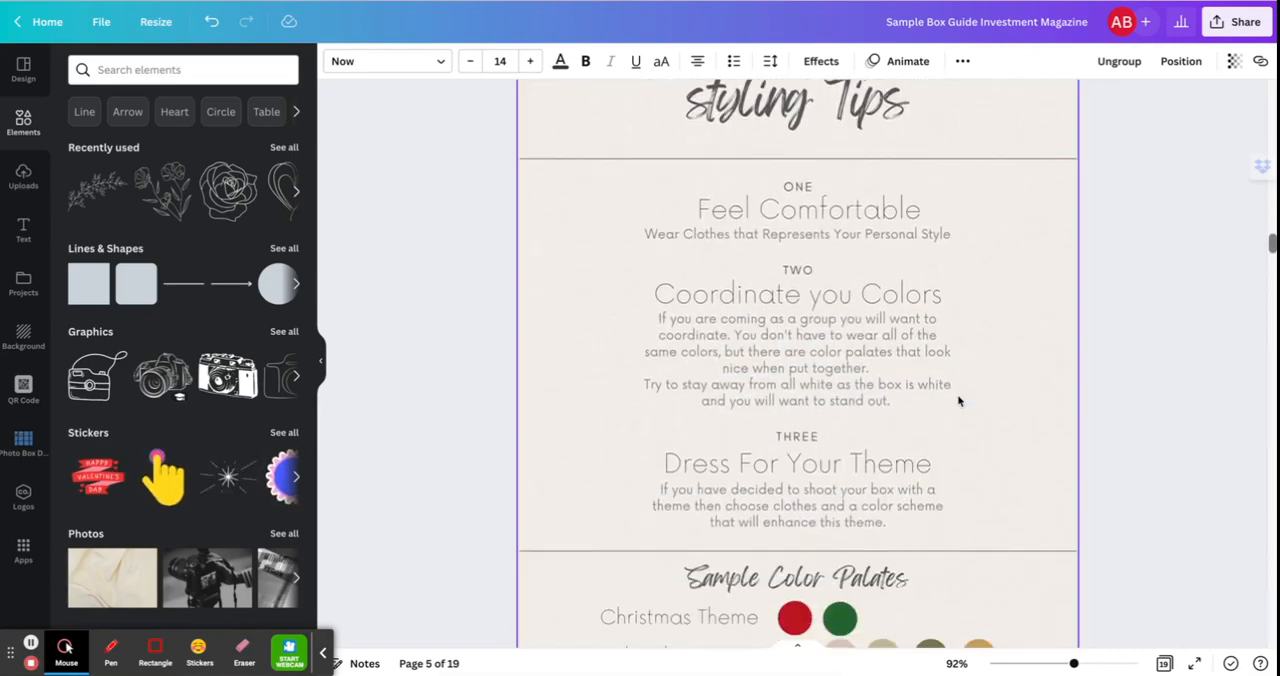
pyautogui.scroll(-3, 958, 400)
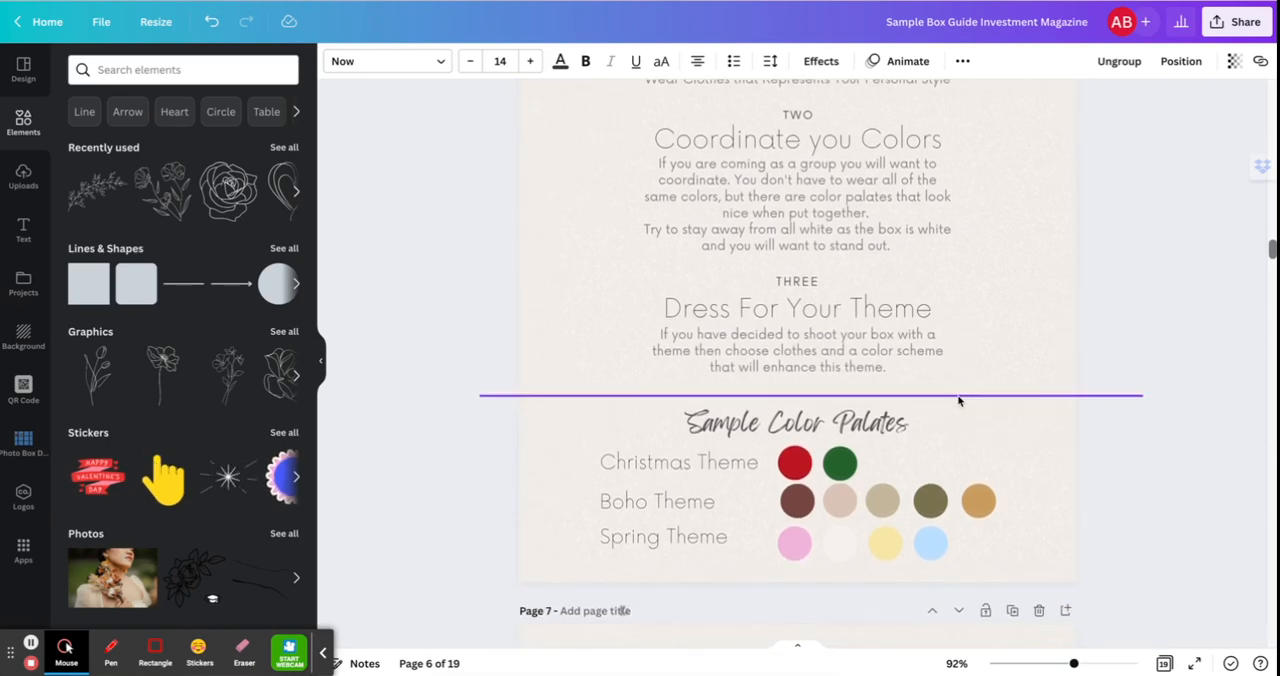
pyautogui.scroll(3, 958, 400)
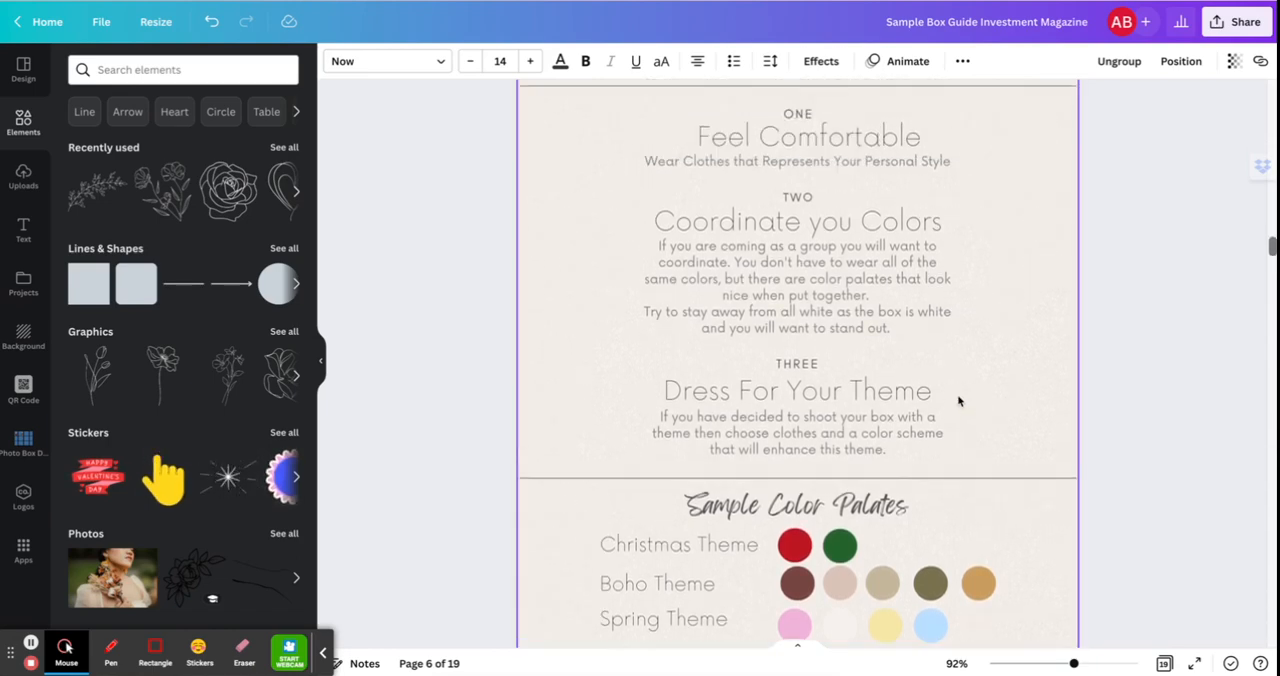
pyautogui.scroll(-4, 958, 400)
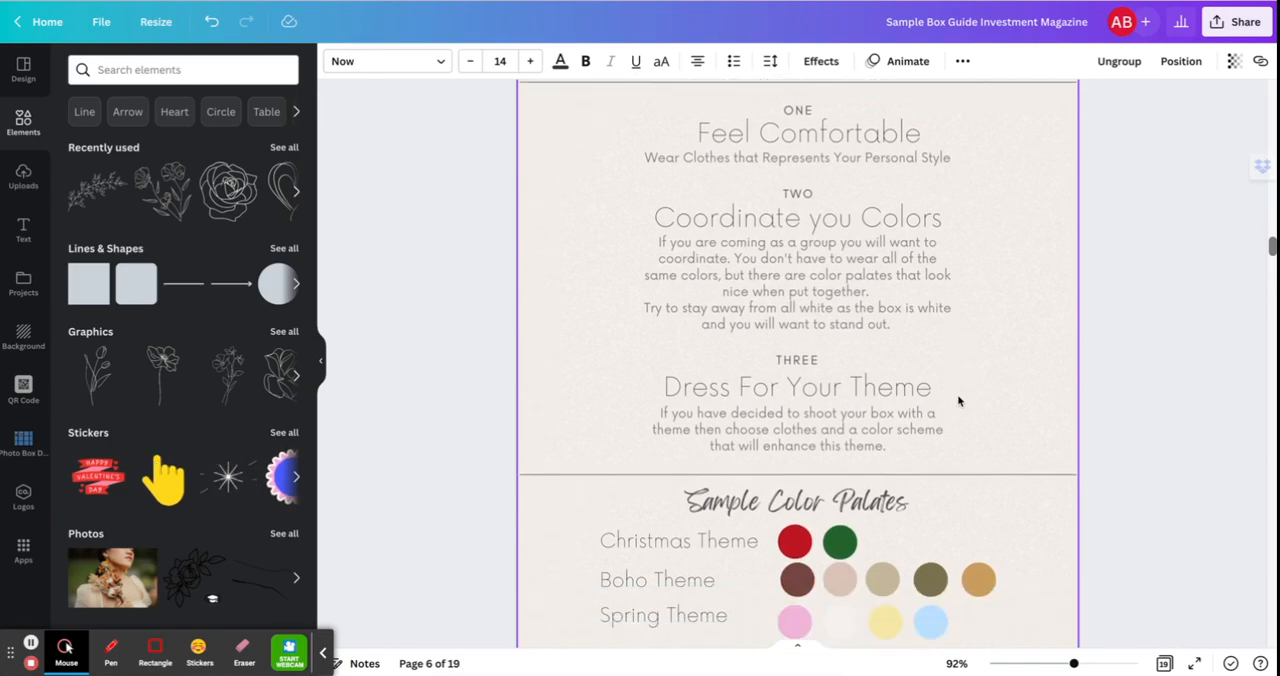
# Look over the photo examples on the Sample Themes page and the In the Box Packages price guide title page.
pyautogui.scroll(-12, 958, 400)
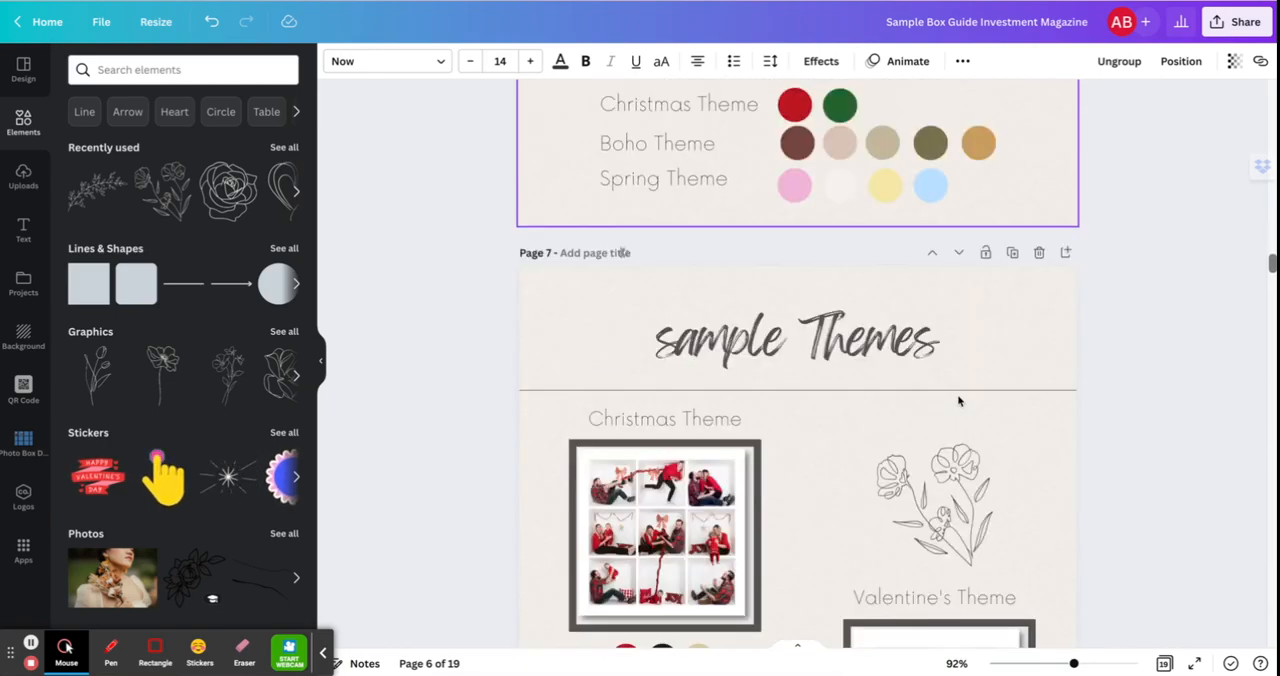
pyautogui.scroll(-6, 958, 400)
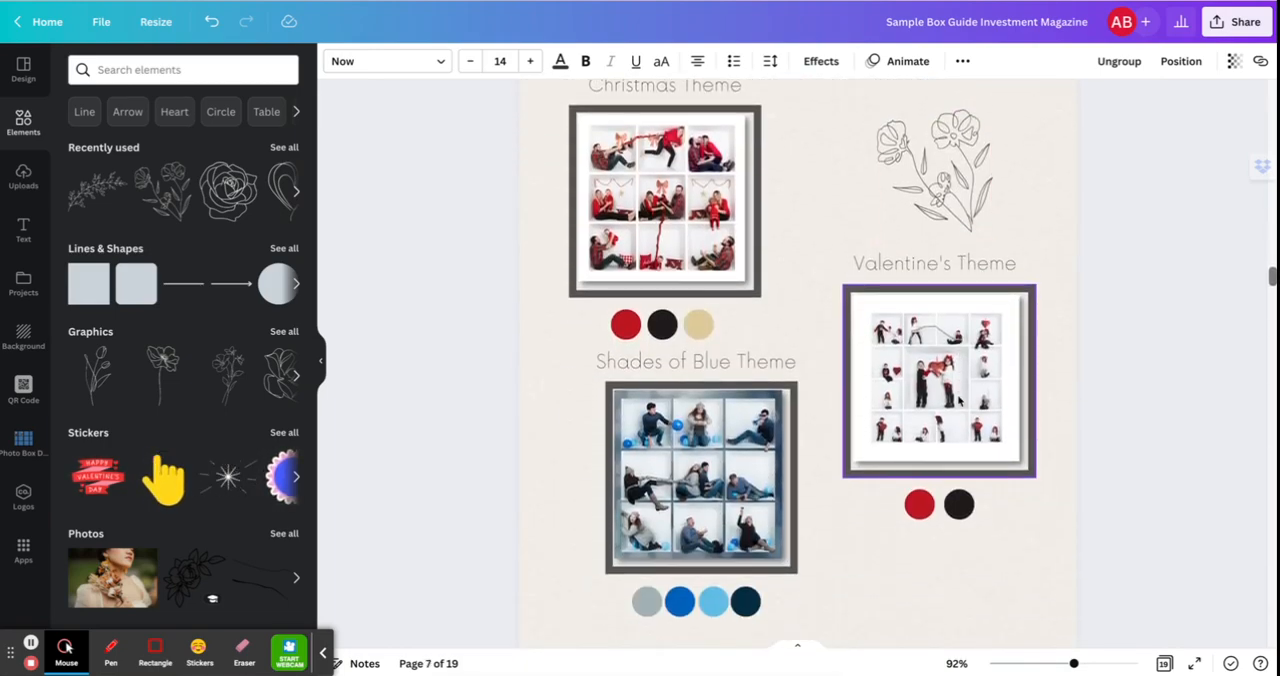
pyautogui.scroll(-7, 958, 400)
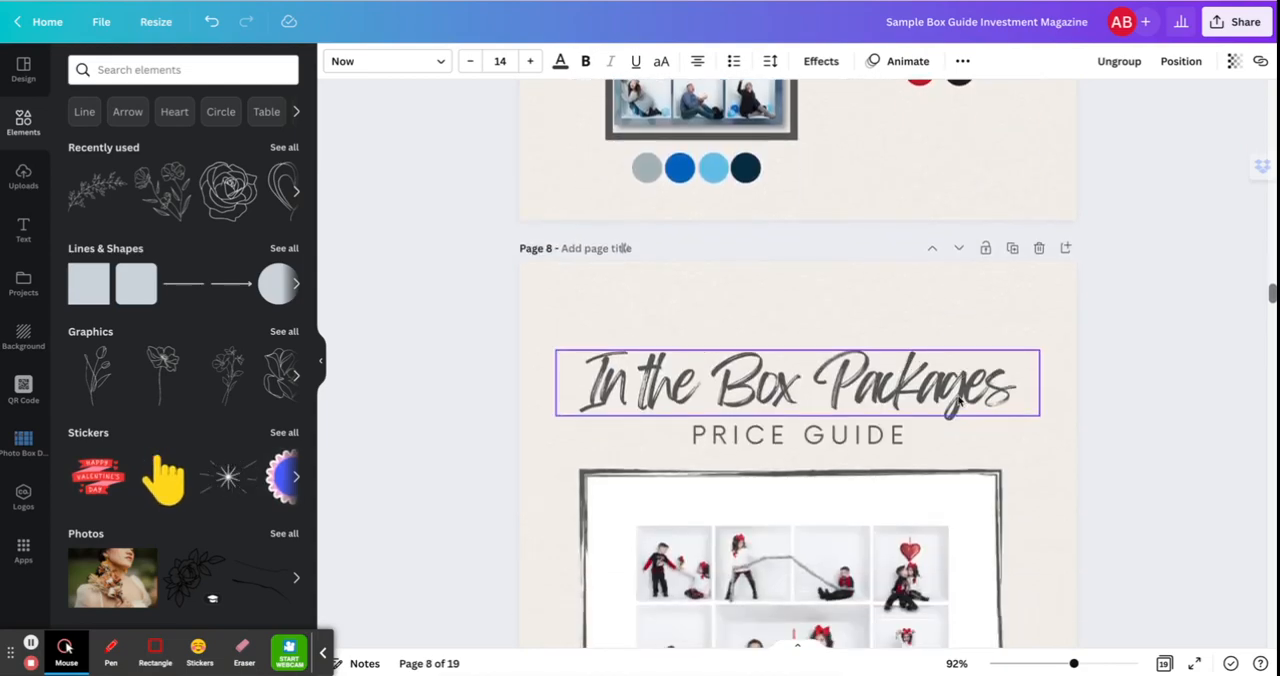
pyautogui.scroll(-5, 958, 400)
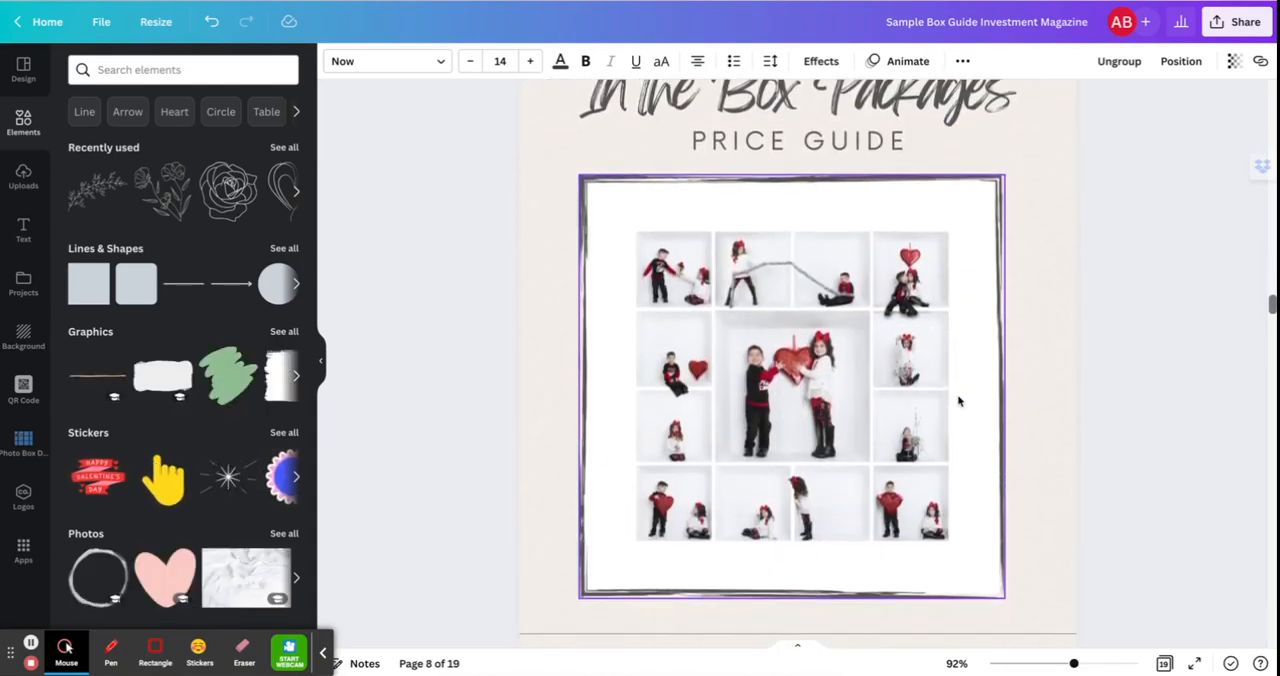
# Read the Where the Cost Comes From page, covering time, experience and value, through to the end of its message.
pyautogui.scroll(-9, 958, 401)
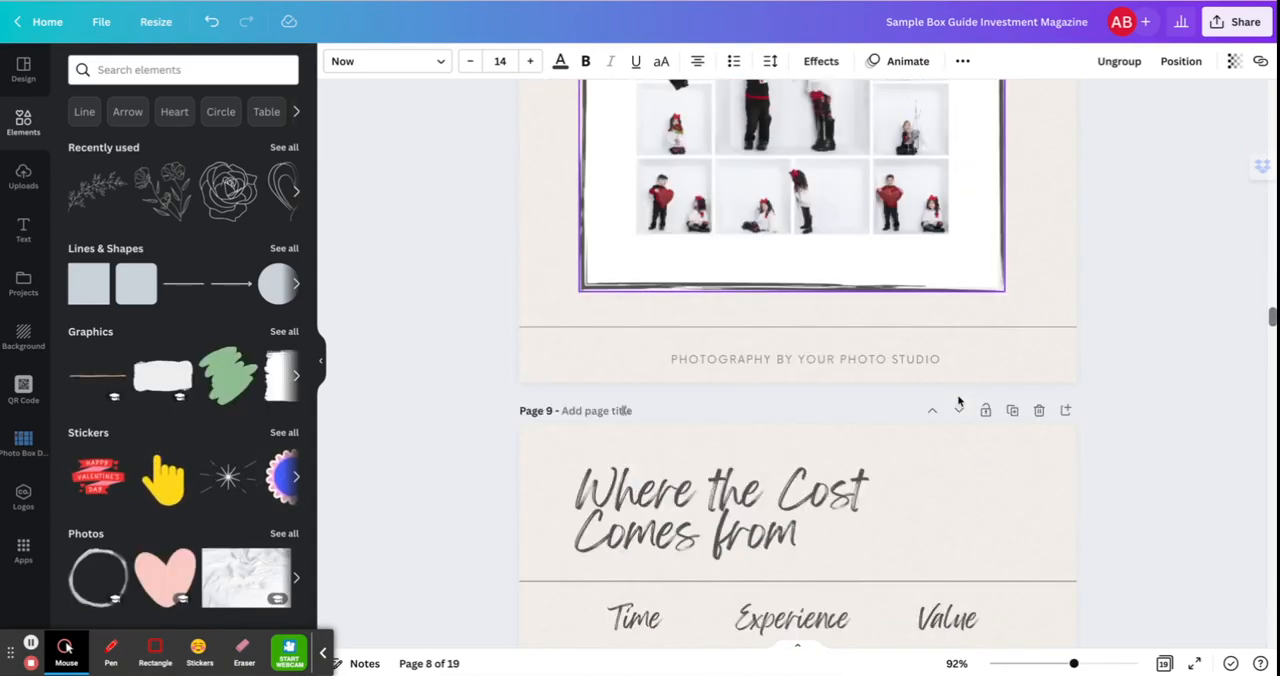
pyautogui.scroll(-3, 958, 400)
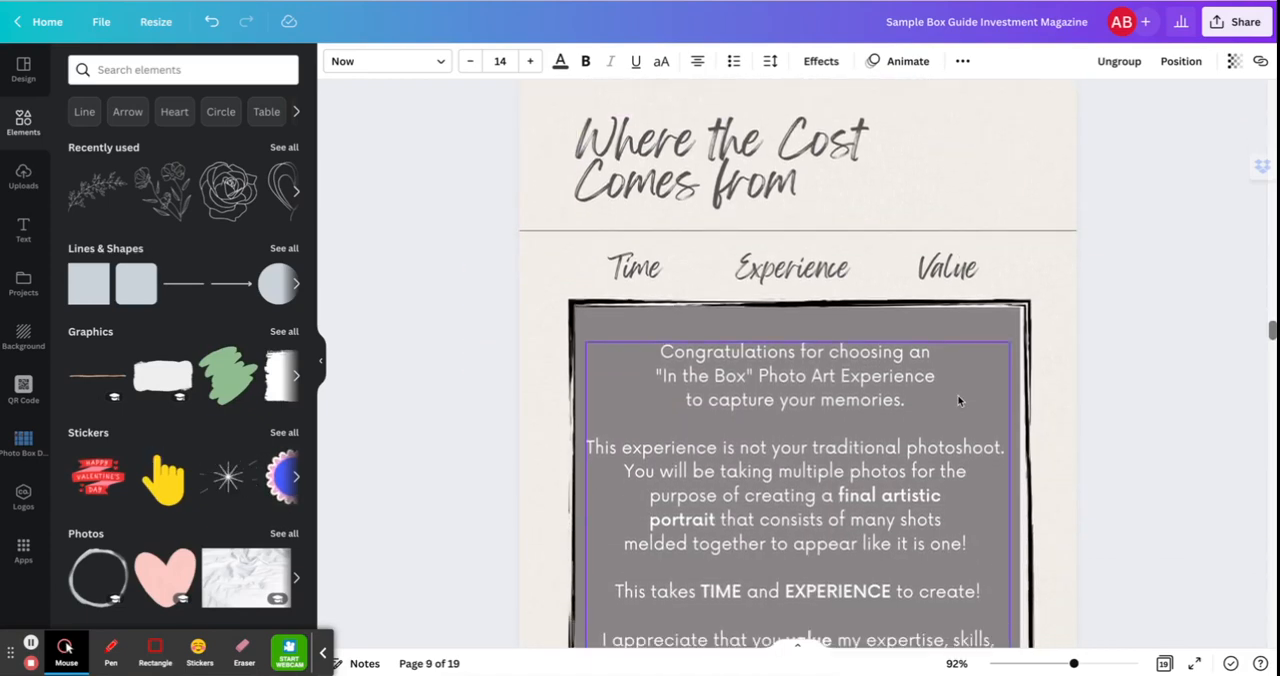
pyautogui.scroll(3, 958, 400)
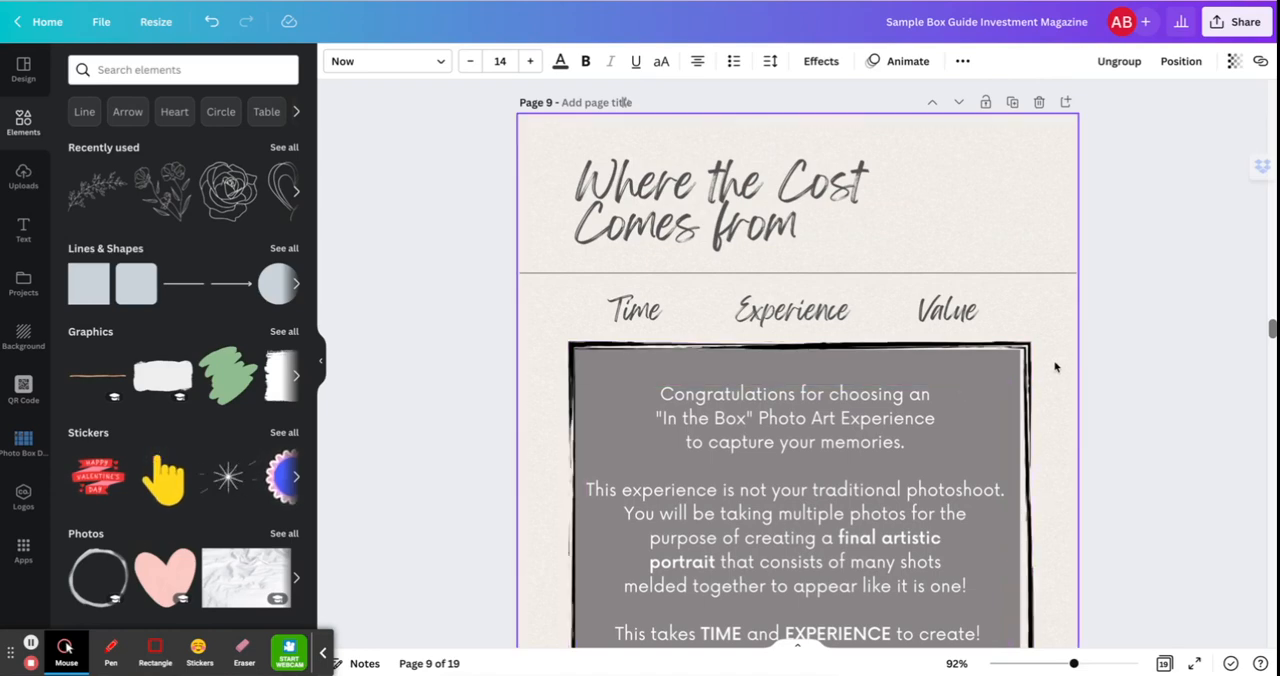
pyautogui.scroll(-1, 1055, 367)
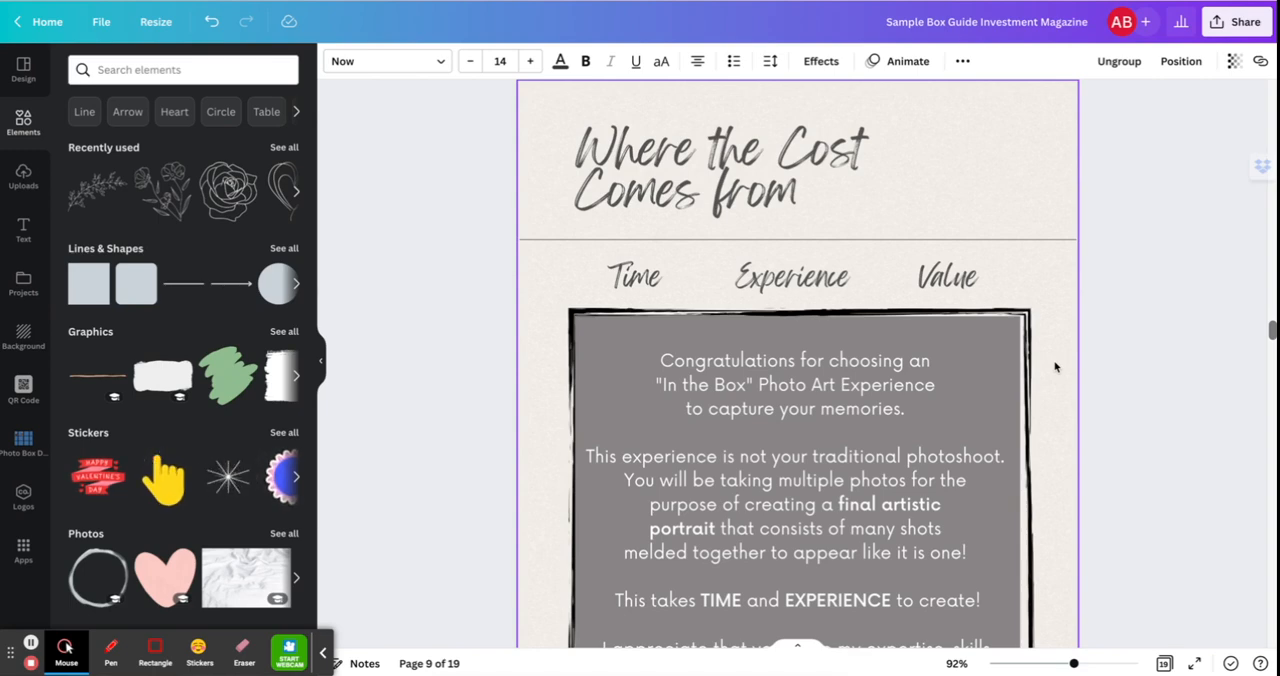
pyautogui.scroll(-1, 1055, 367)
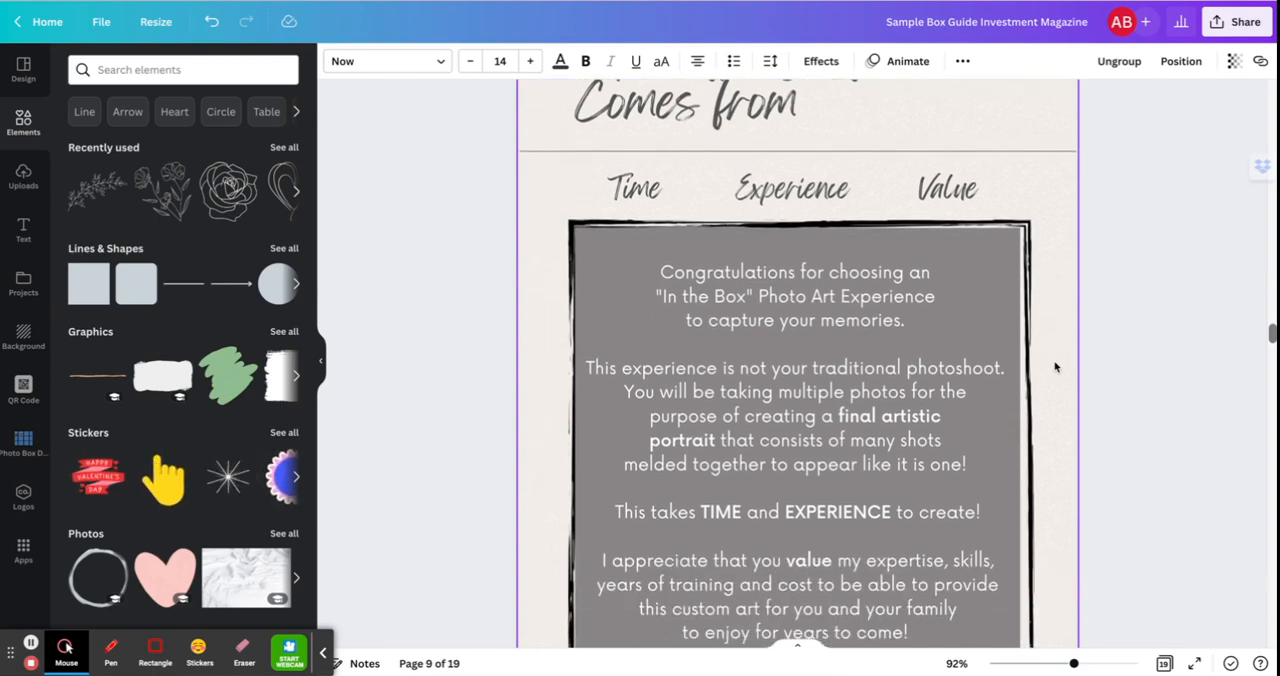
pyautogui.scroll(1, 1055, 367)
pyautogui.scroll(-1, 1055, 367)
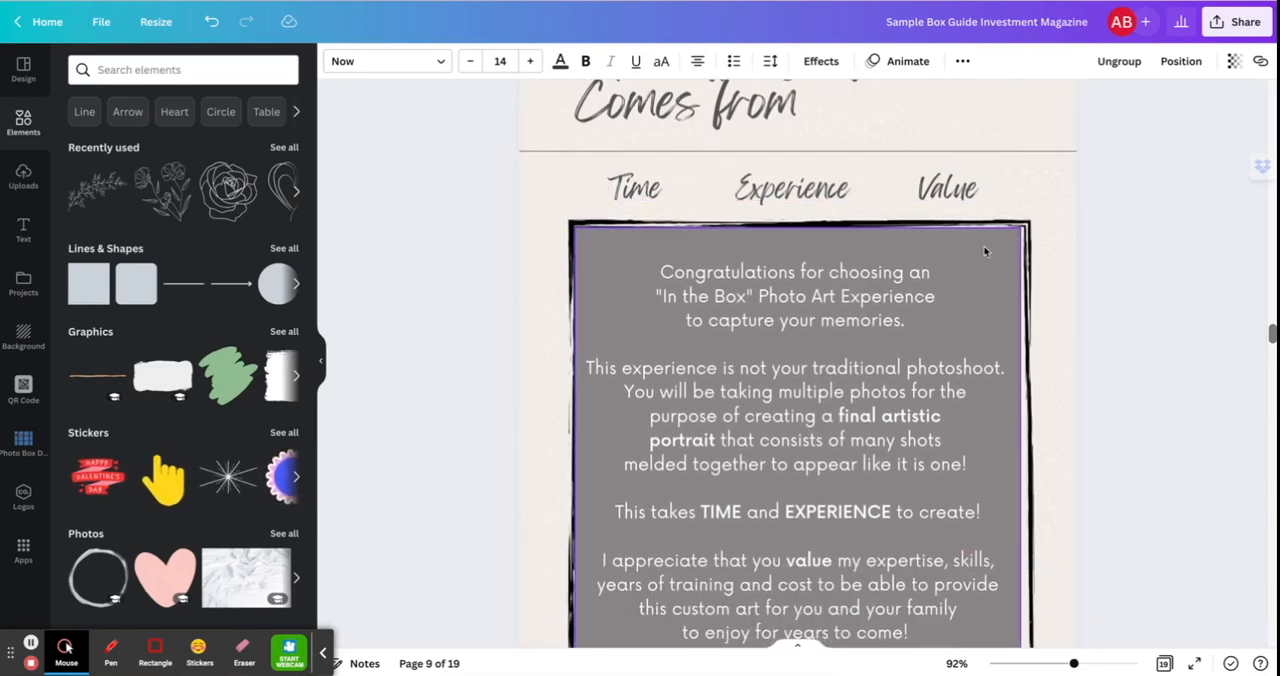
pyautogui.scroll(-1, 900, 330)
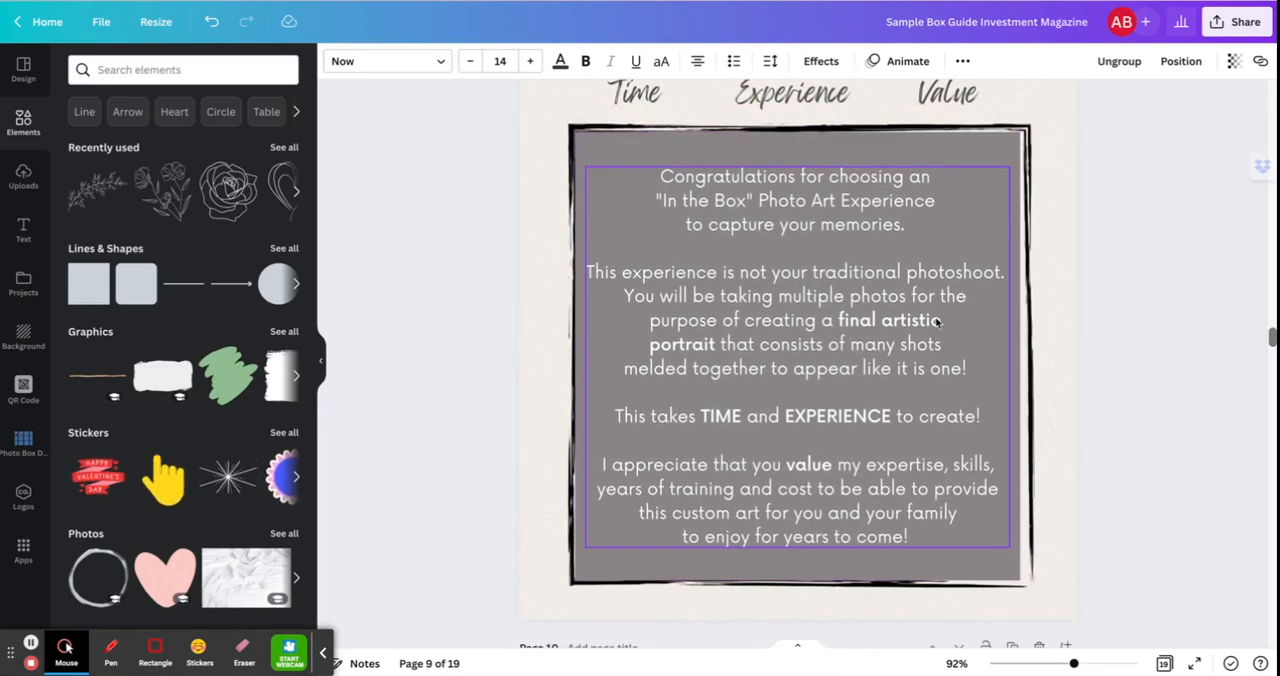
pyautogui.scroll(-1, 943, 330)
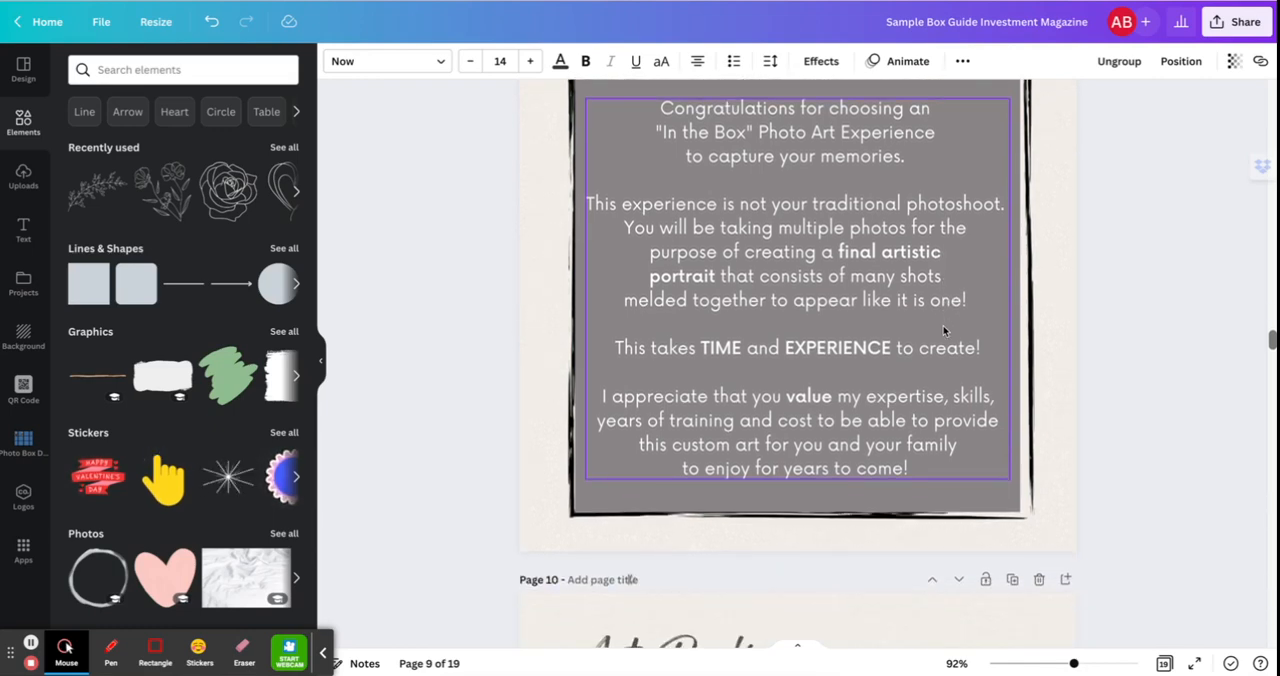
# Examine the Art Package page, including its starting price, session contents, description and add-on box pricing.
pyautogui.scroll(-2, 943, 330)
pyautogui.scroll(-4, 943, 330)
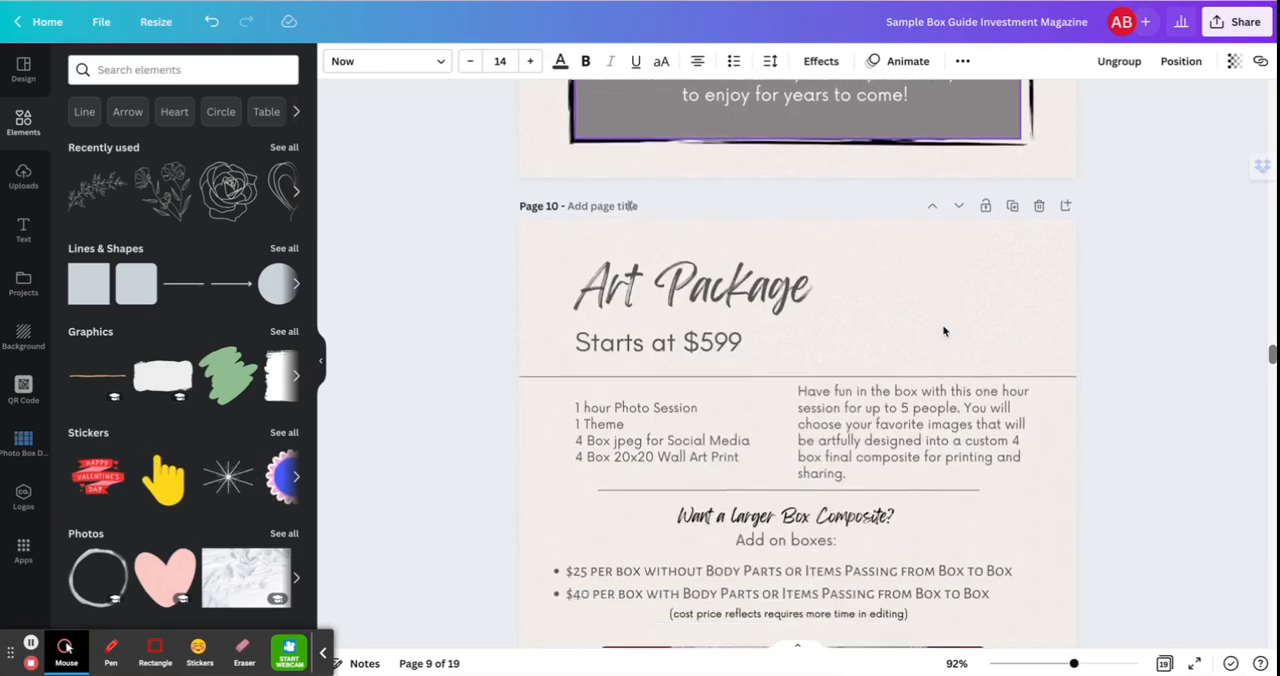
pyautogui.scroll(2, 945, 331)
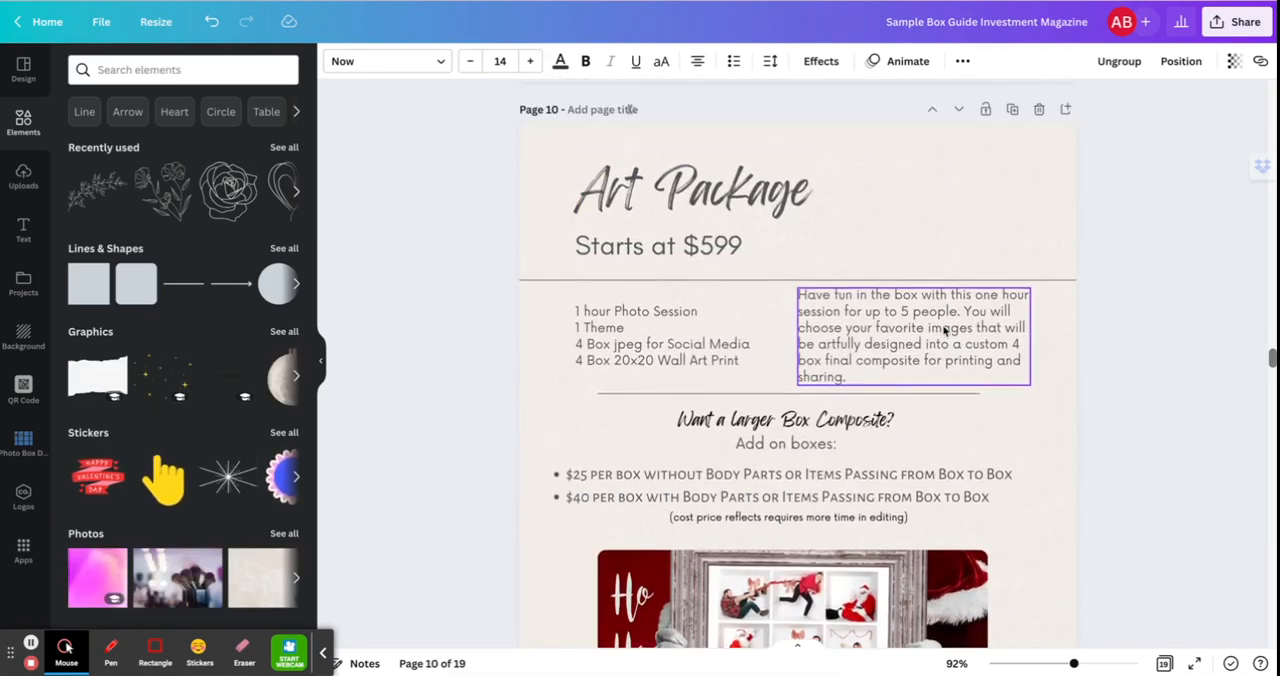
pyautogui.scroll(-2, 1036, 241)
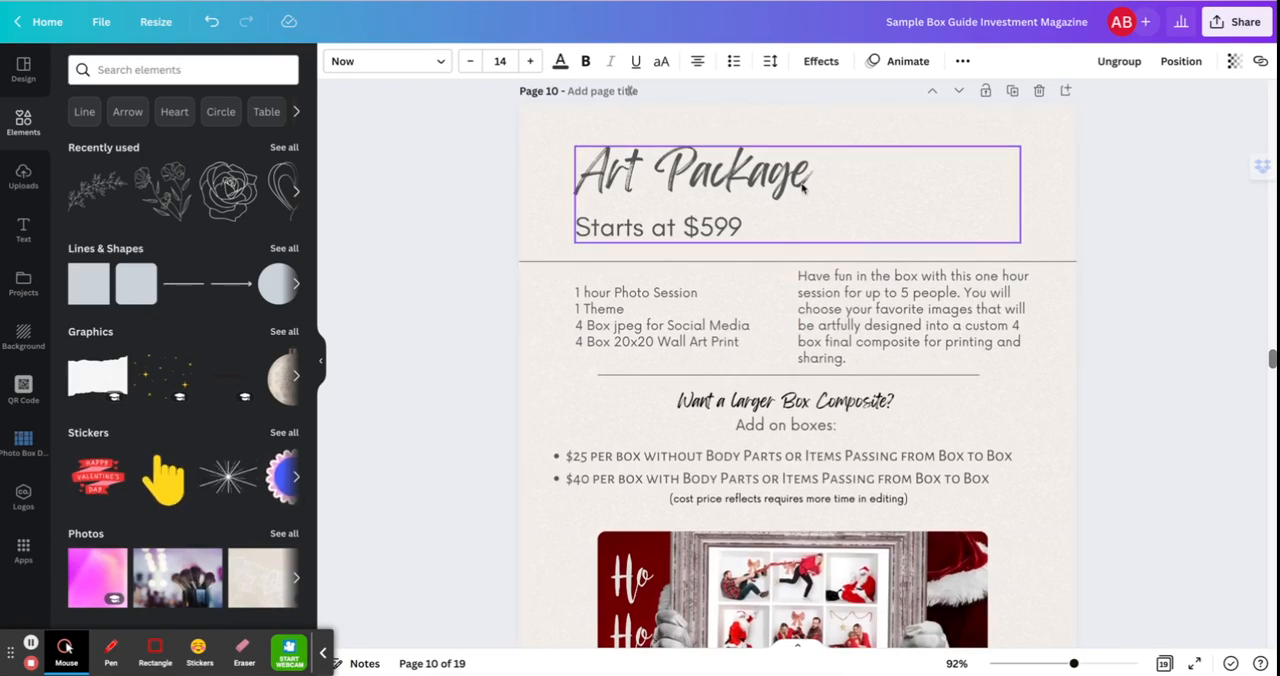
pyautogui.scroll(-2, 733, 231)
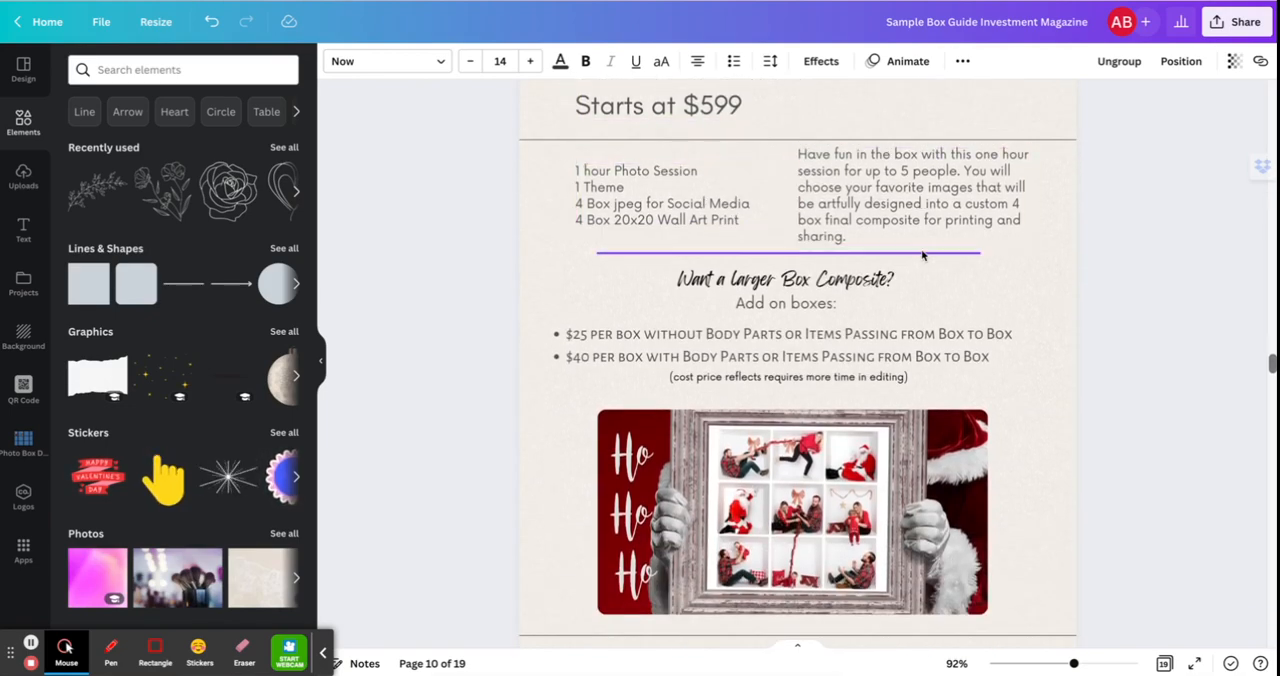
pyautogui.scroll(-2, 910, 303)
pyautogui.scroll(1, 910, 303)
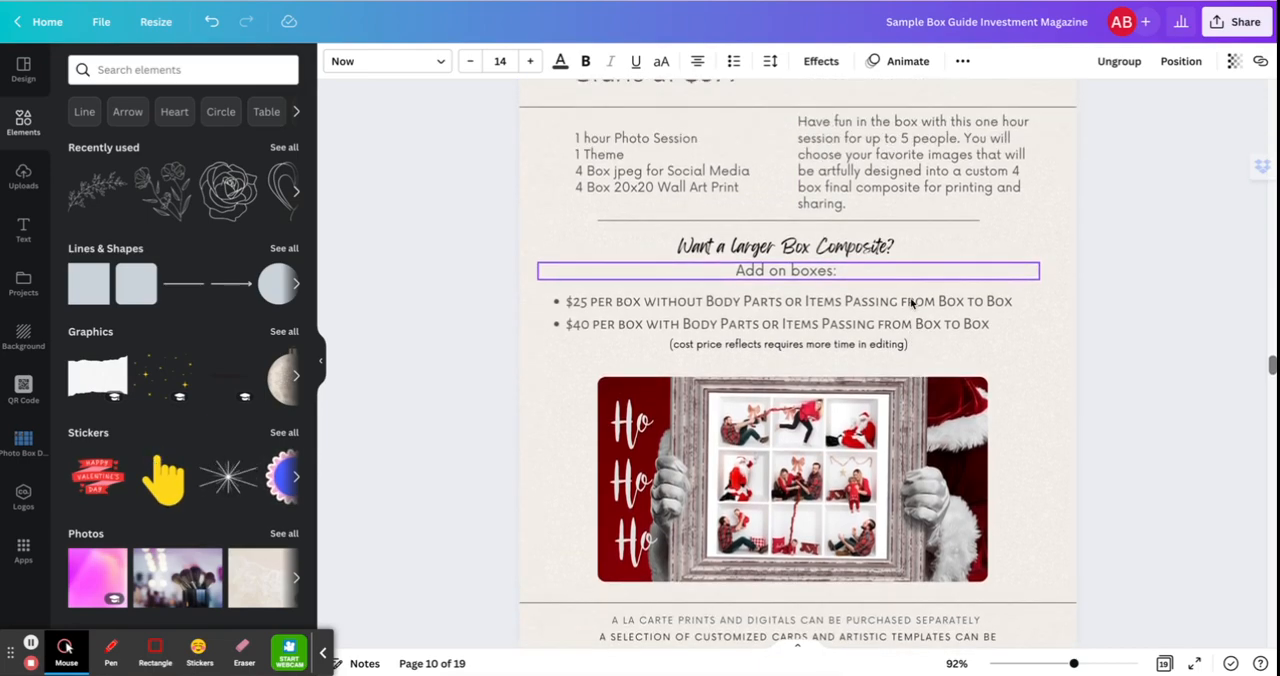
# Review the A La Carte Prices page and the Bronze, Silver and Gold packages on the Pricing Guide page.
pyautogui.scroll(-6, 910, 303)
pyautogui.scroll(-1, 910, 303)
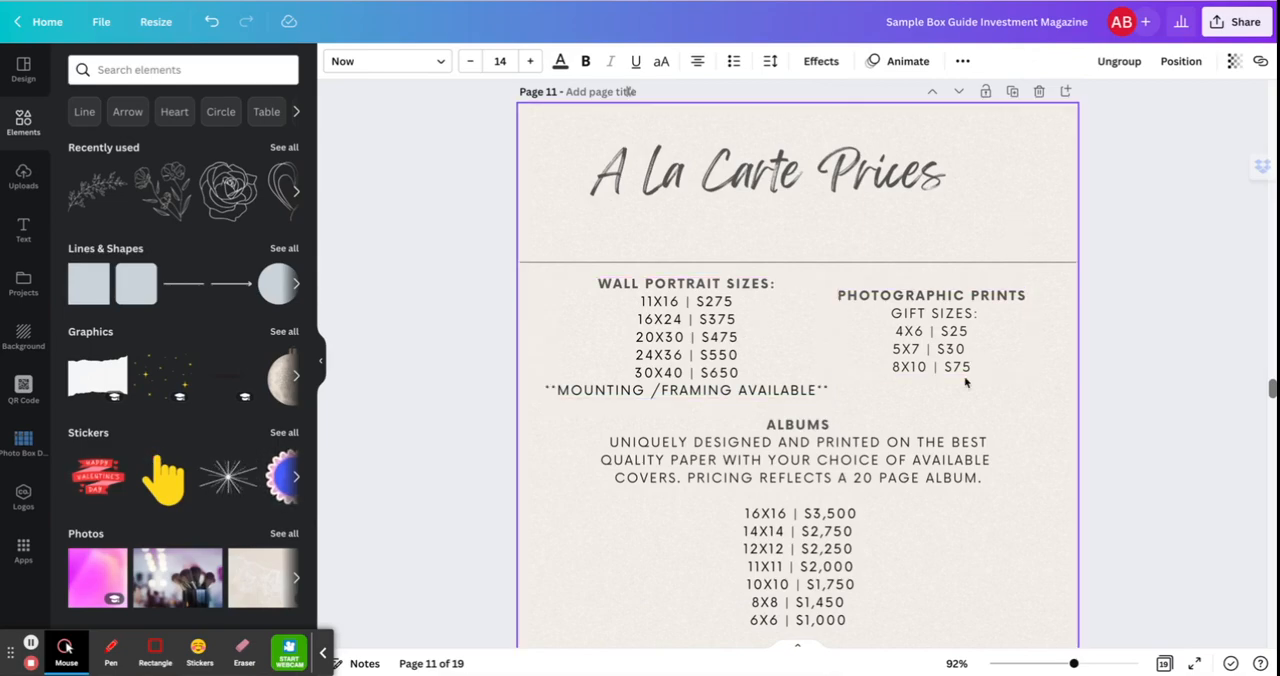
pyautogui.scroll(-6, 965, 381)
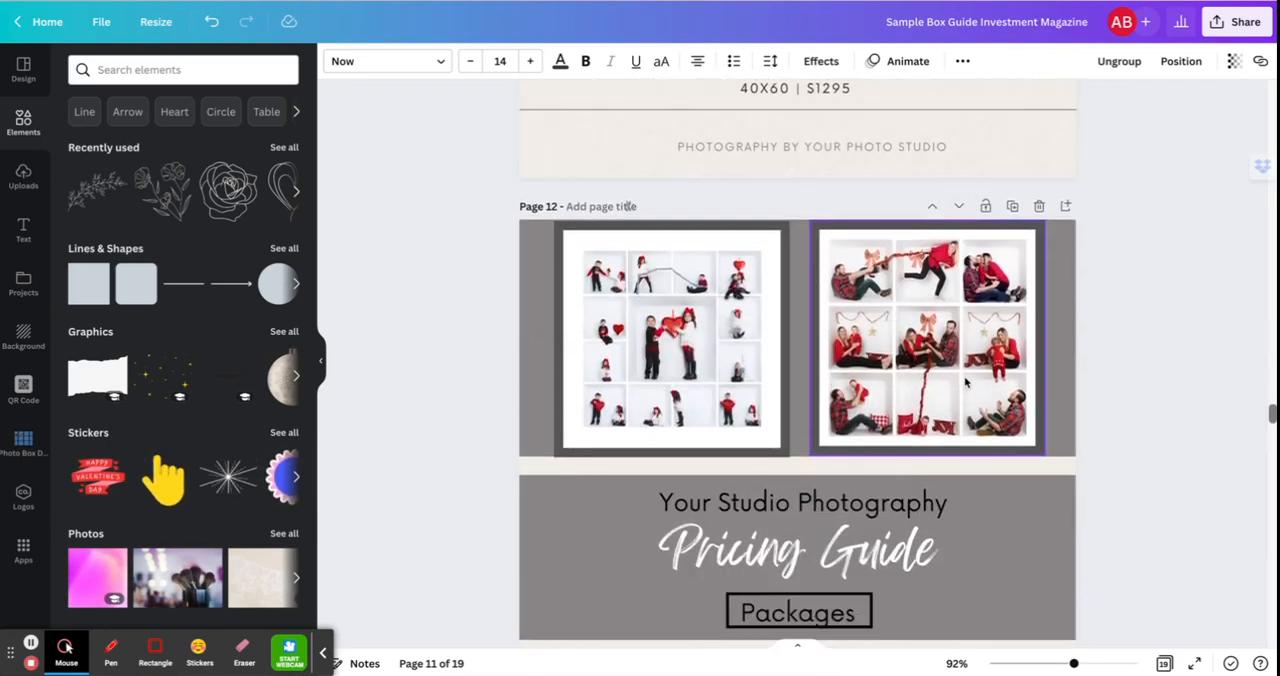
pyautogui.scroll(-2, 965, 381)
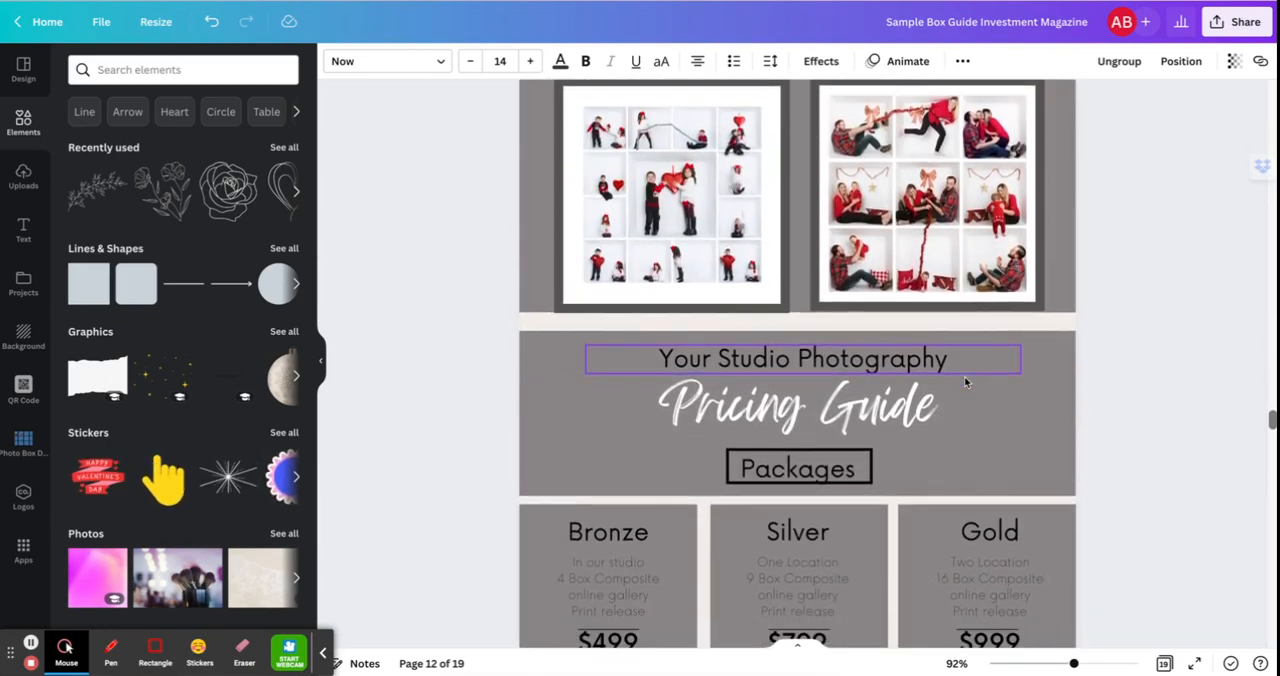
pyautogui.scroll(-1, 965, 381)
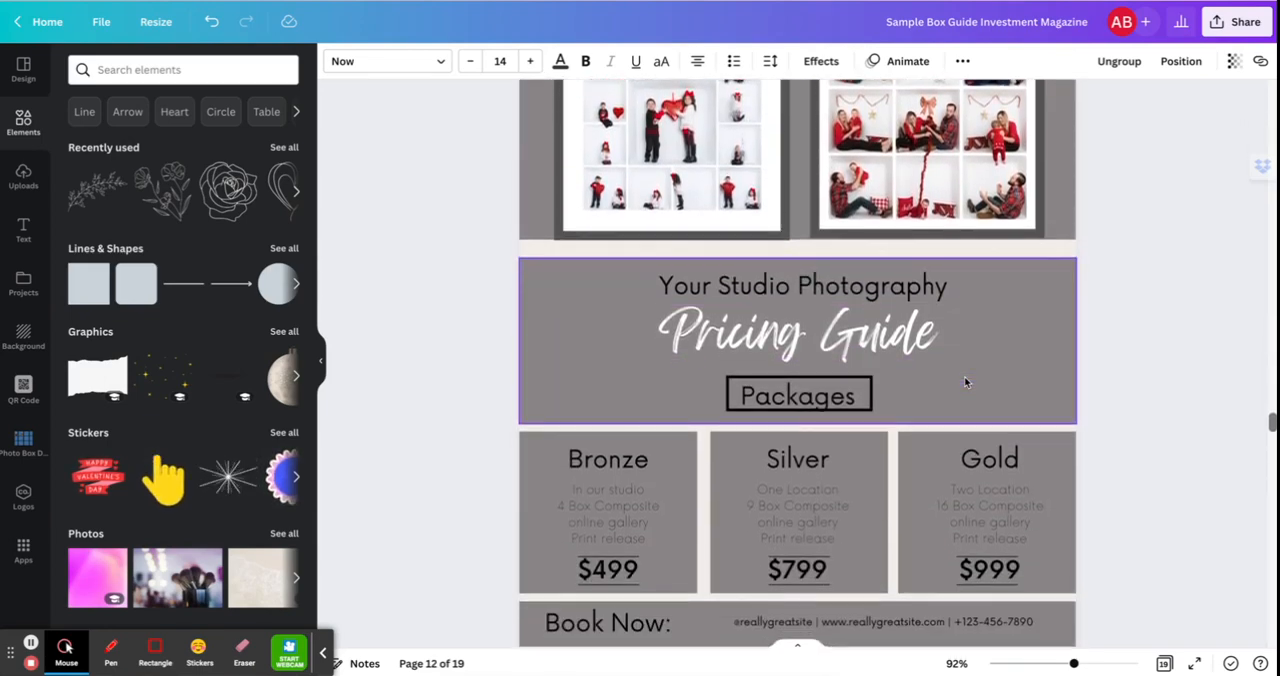
pyautogui.scroll(-1, 965, 381)
pyautogui.scroll(1, 880, 335)
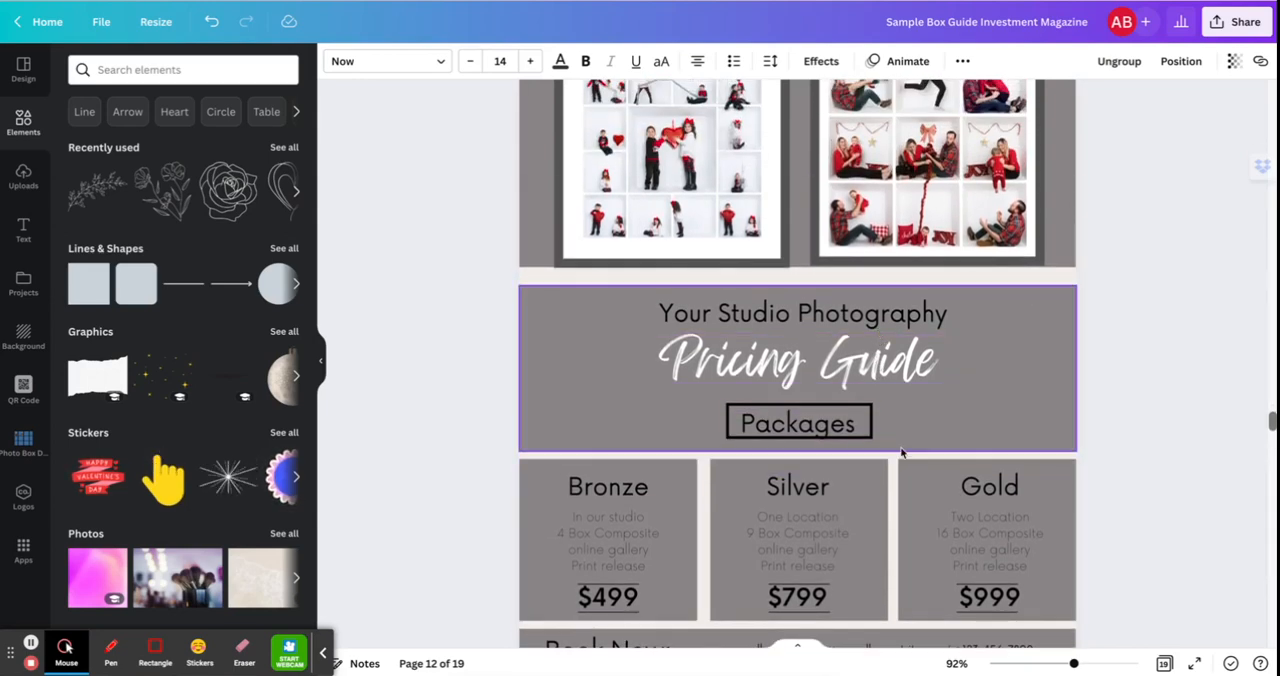
pyautogui.scroll(-2, 963, 428)
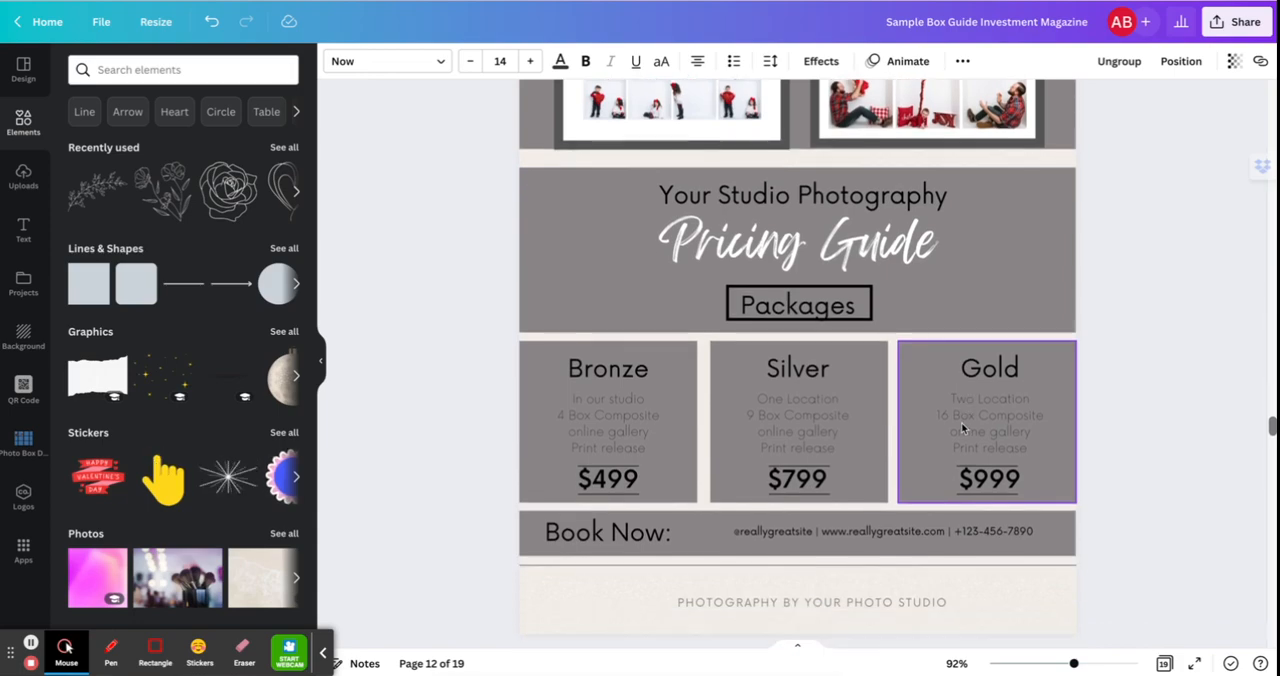
pyautogui.scroll(4, 963, 428)
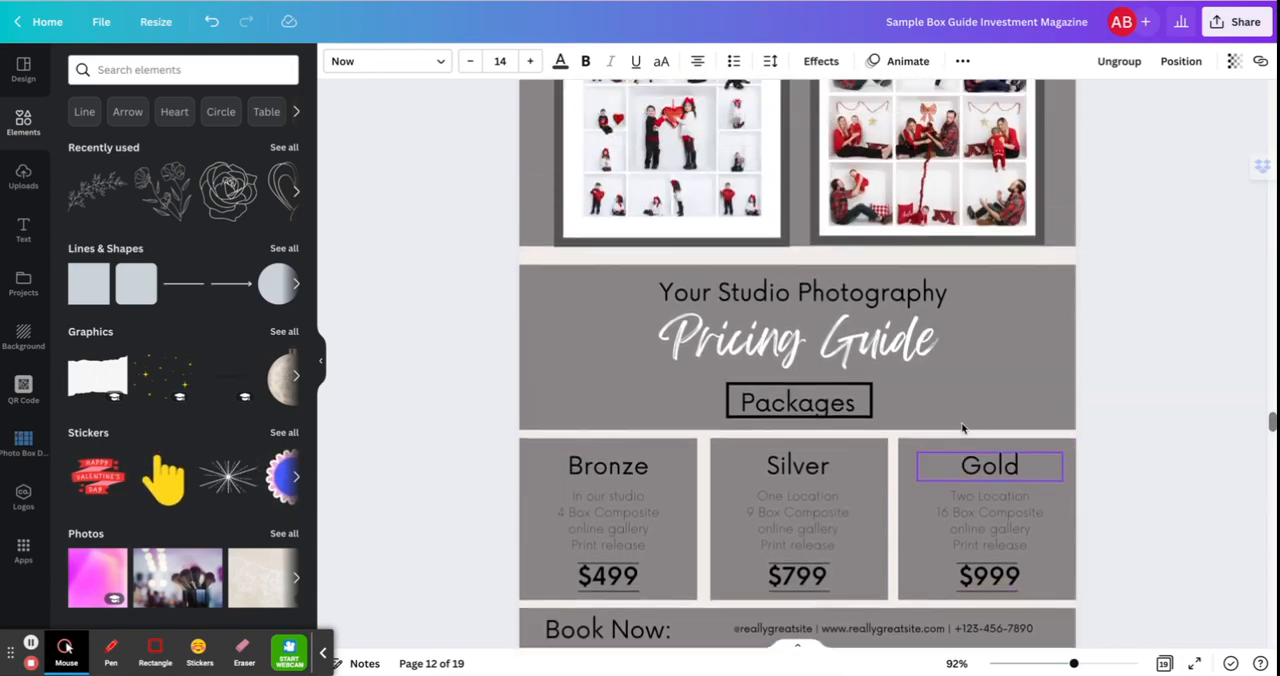
# Look through the box layouts on both Box Design Choices pages, continuing to the Add Ons page.
pyautogui.scroll(-8, 963, 428)
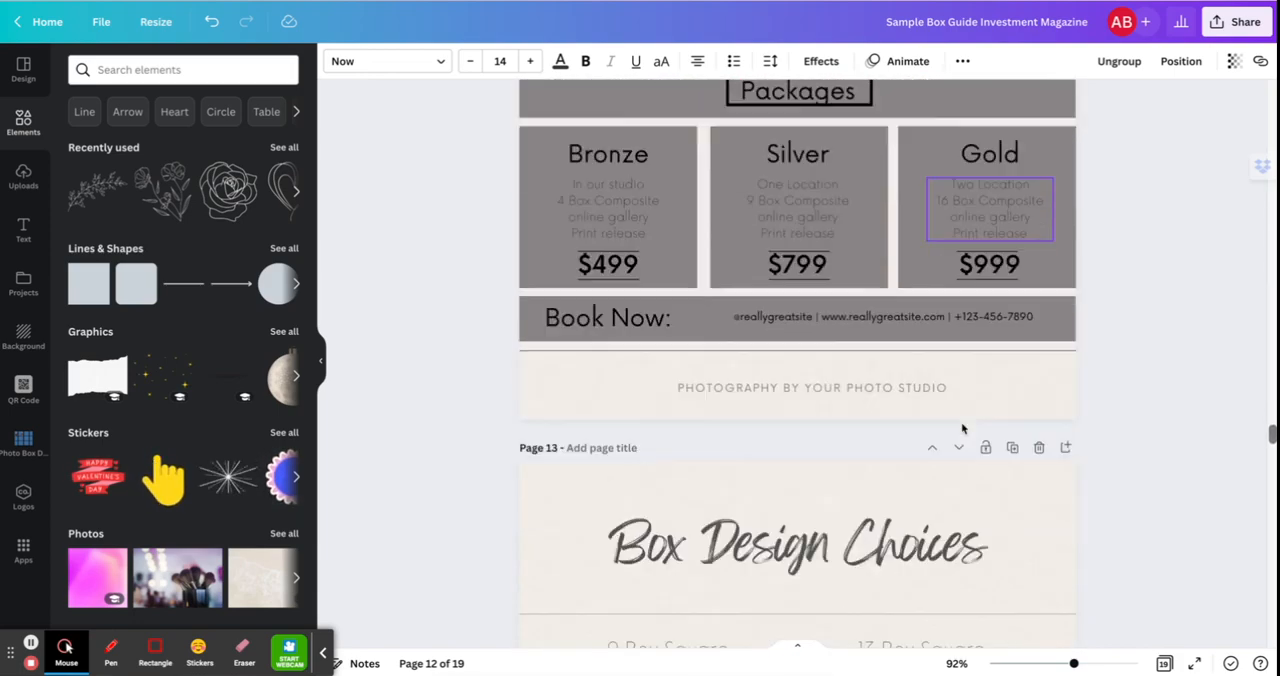
pyautogui.scroll(-1, 963, 428)
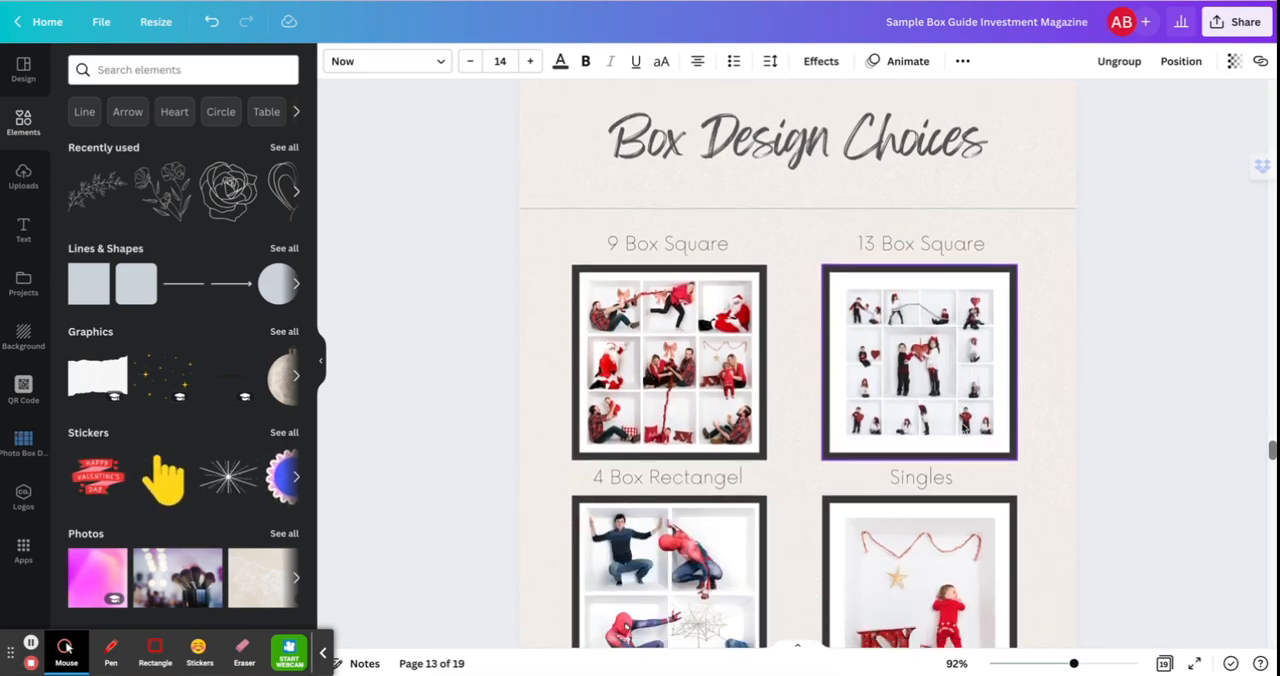
pyautogui.scroll(-1, 963, 428)
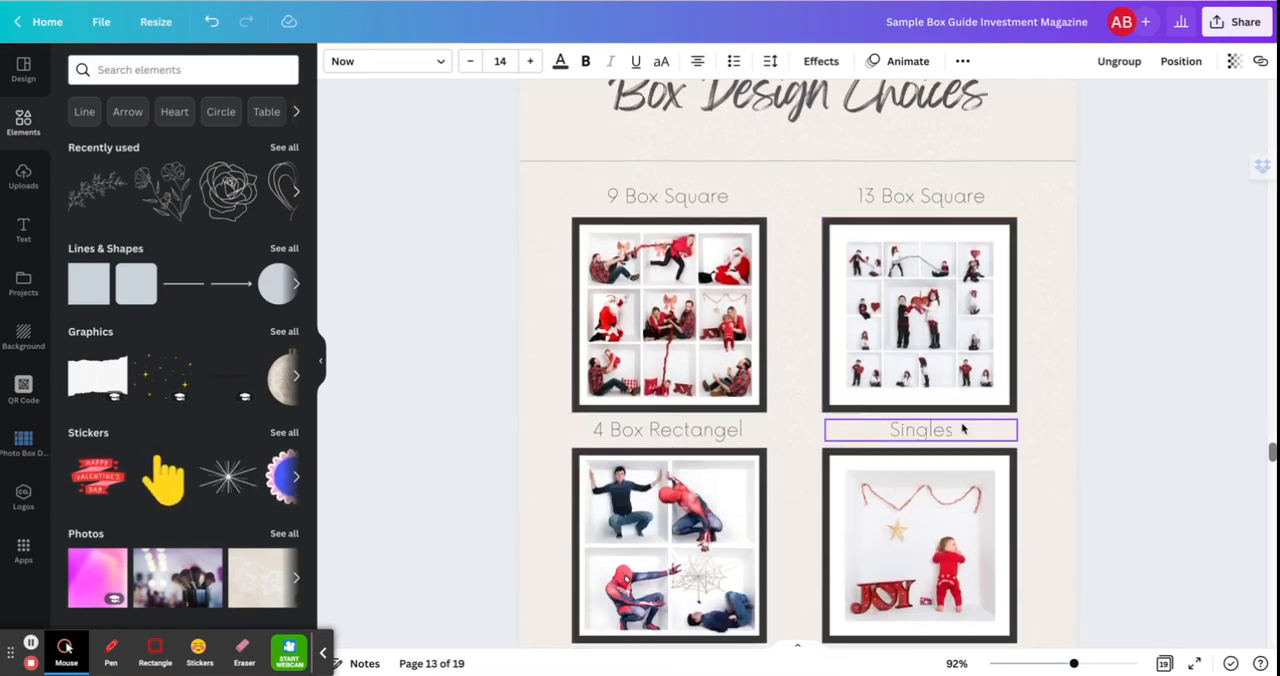
pyautogui.scroll(-2, 963, 428)
pyautogui.scroll(3, 963, 428)
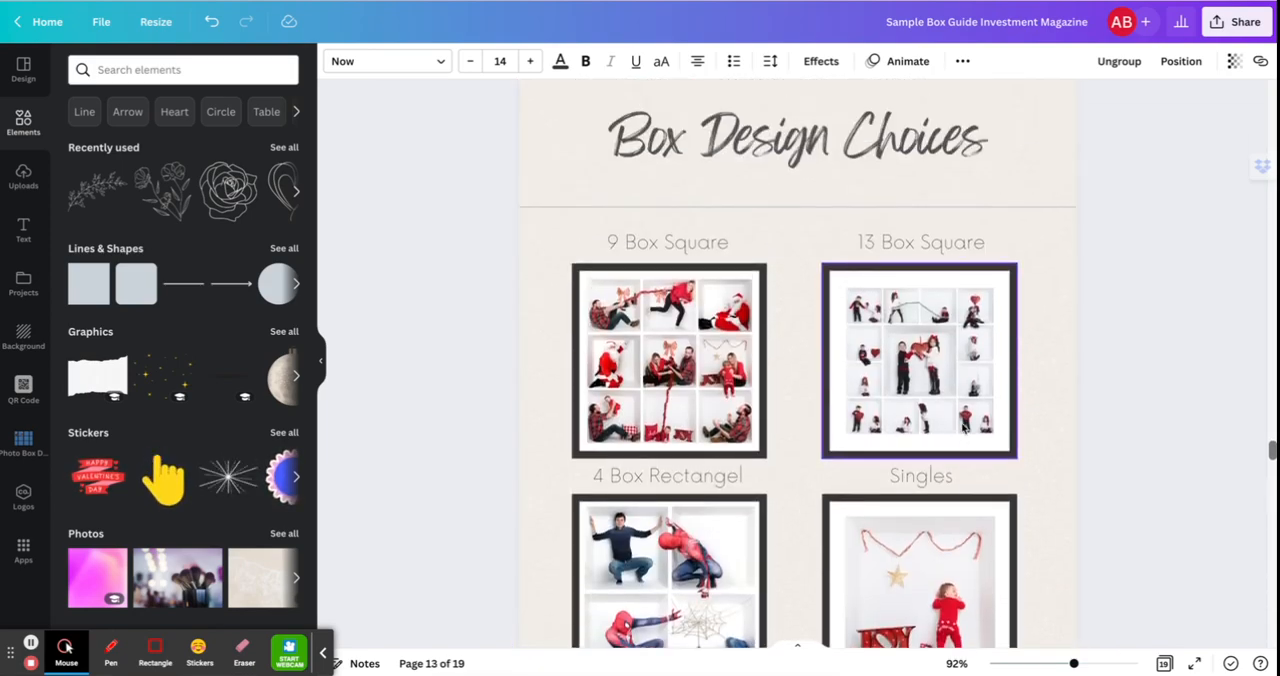
pyautogui.scroll(-5, 963, 428)
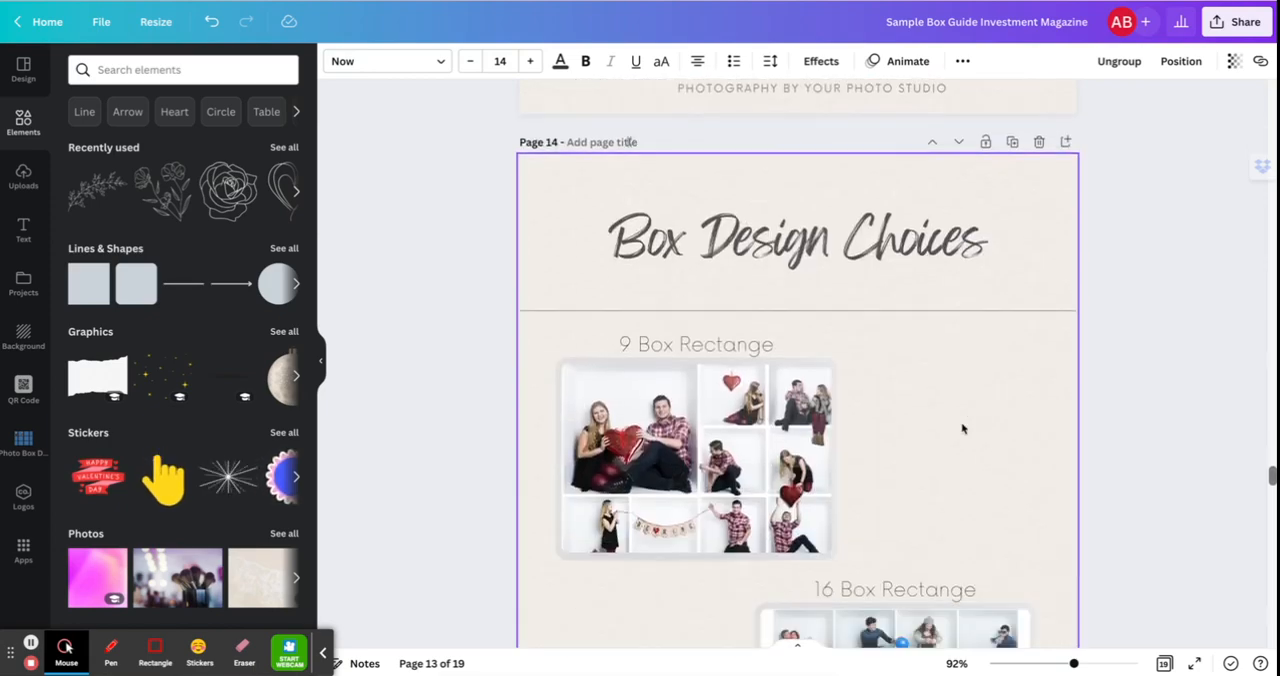
pyautogui.scroll(-7, 963, 428)
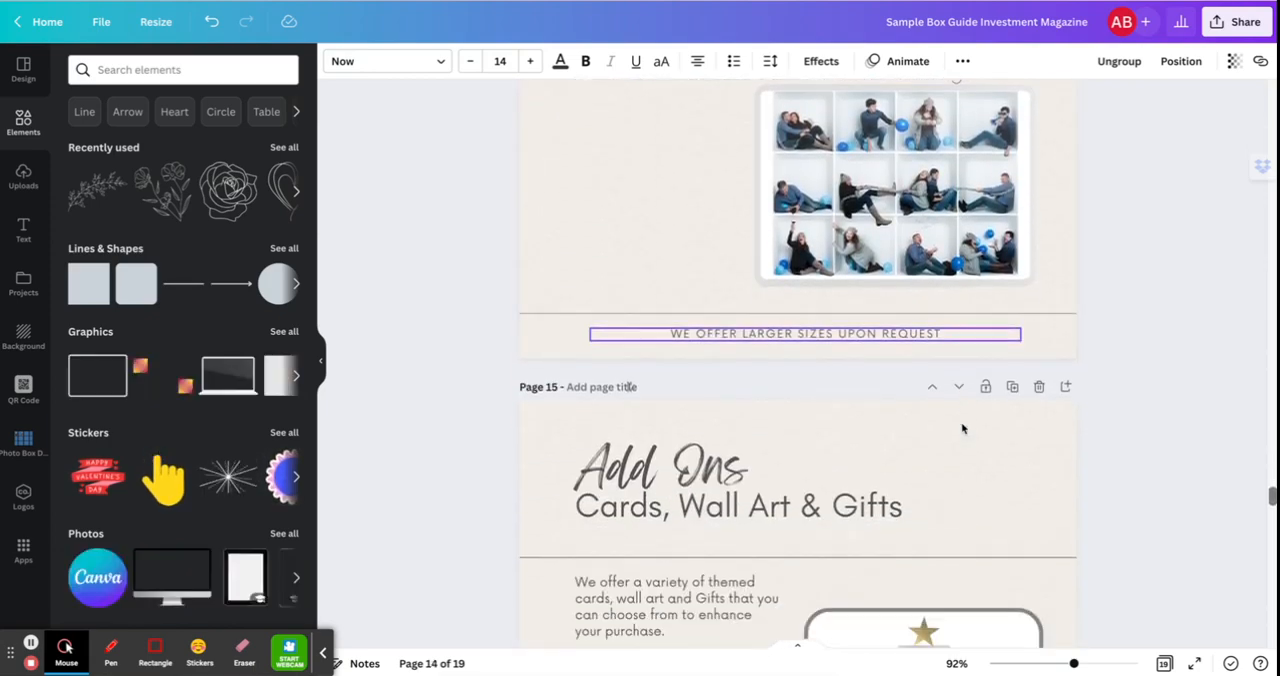
# Look through the sample cards on the Add Ons page and read the questions and answers on the FAQ's page.
pyautogui.scroll(-6, 963, 428)
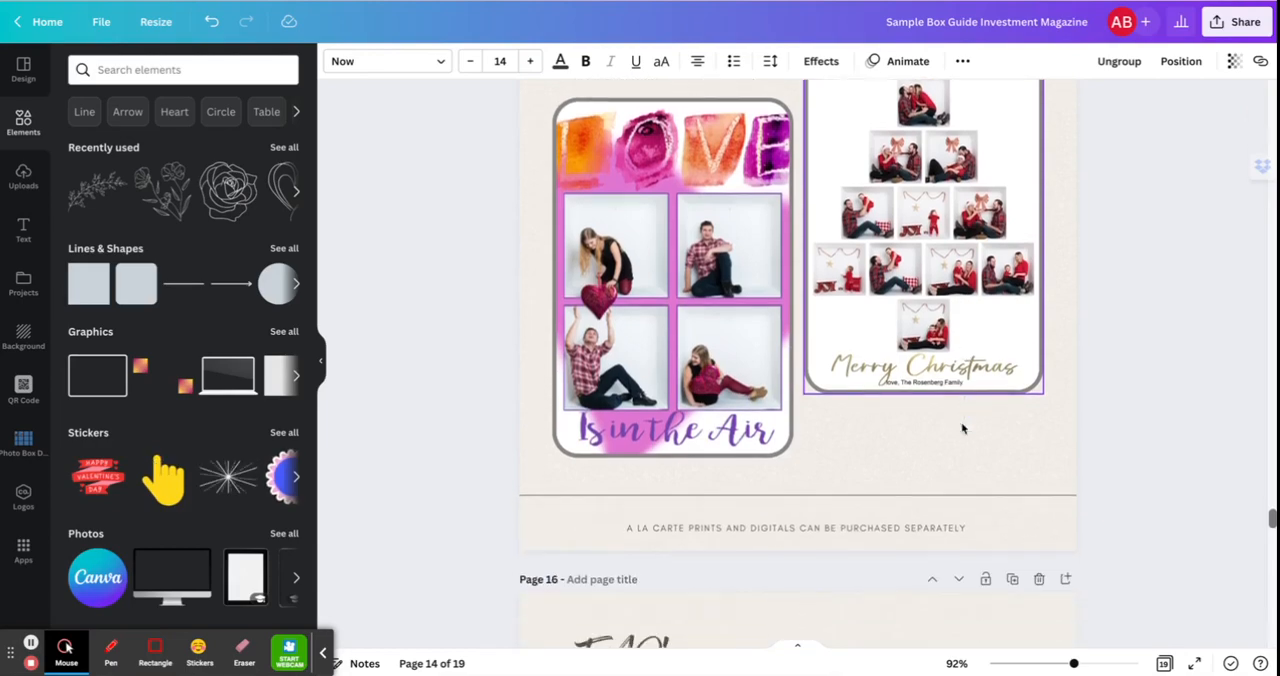
pyautogui.scroll(-5, 963, 428)
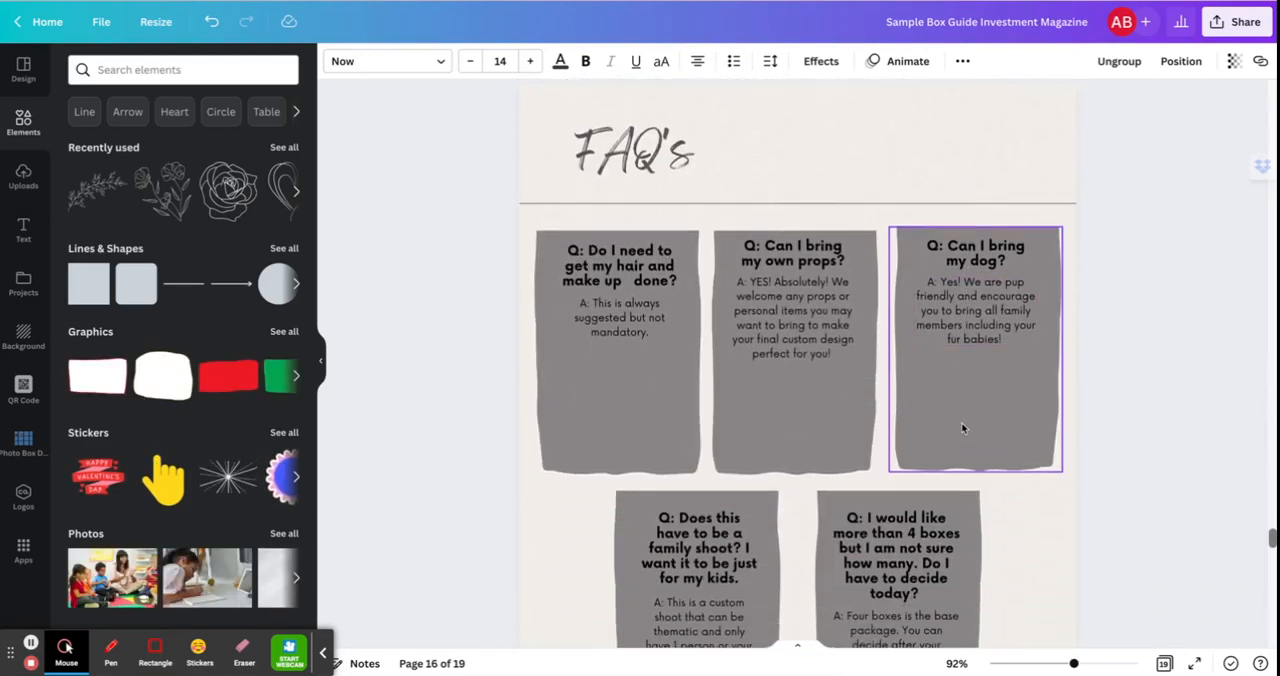
pyautogui.scroll(-1, 963, 428)
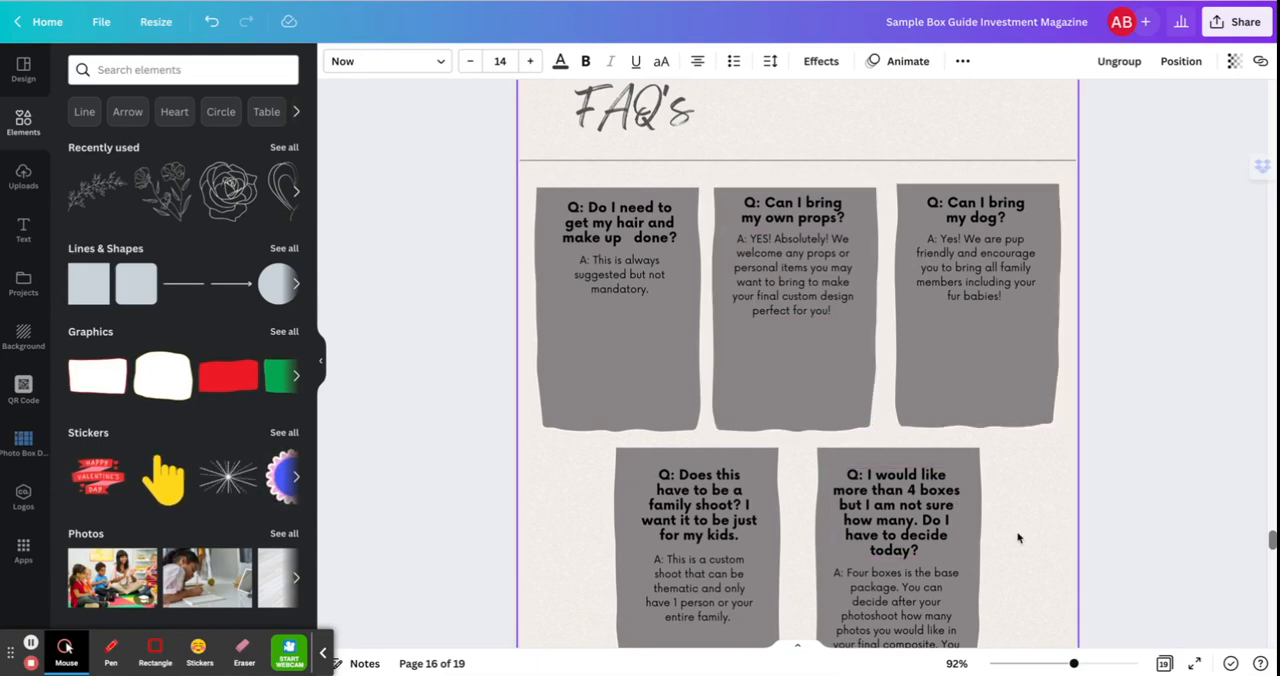
pyautogui.scroll(-6, 1018, 538)
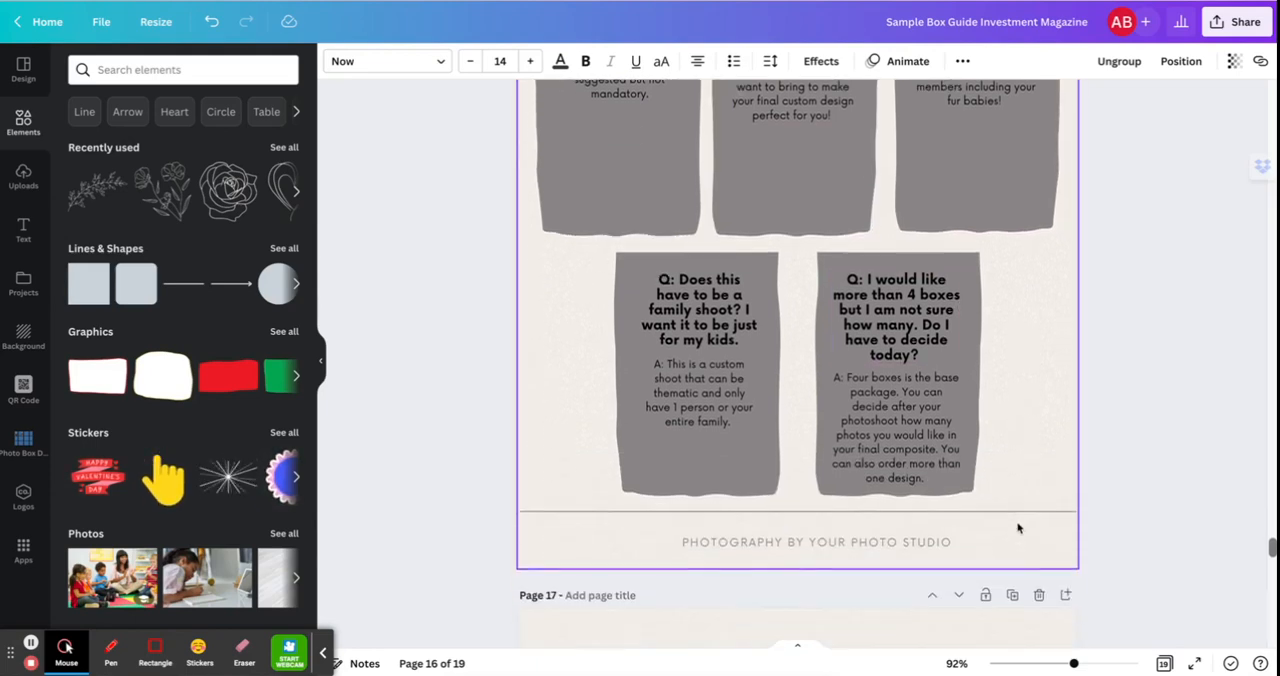
pyautogui.scroll(-5, 1018, 528)
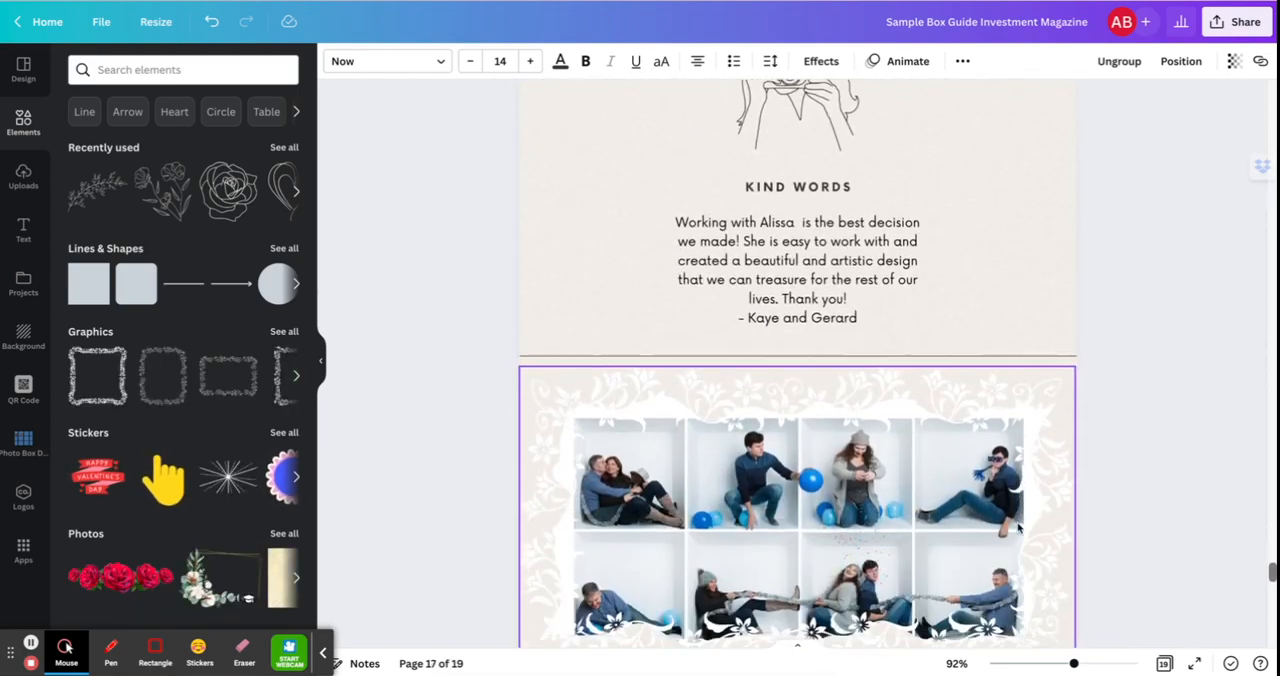
# Review the Kind Words testimonial, the booking instructions and the Thank You page at the end of the magazine.
pyautogui.scroll(2, 1018, 528)
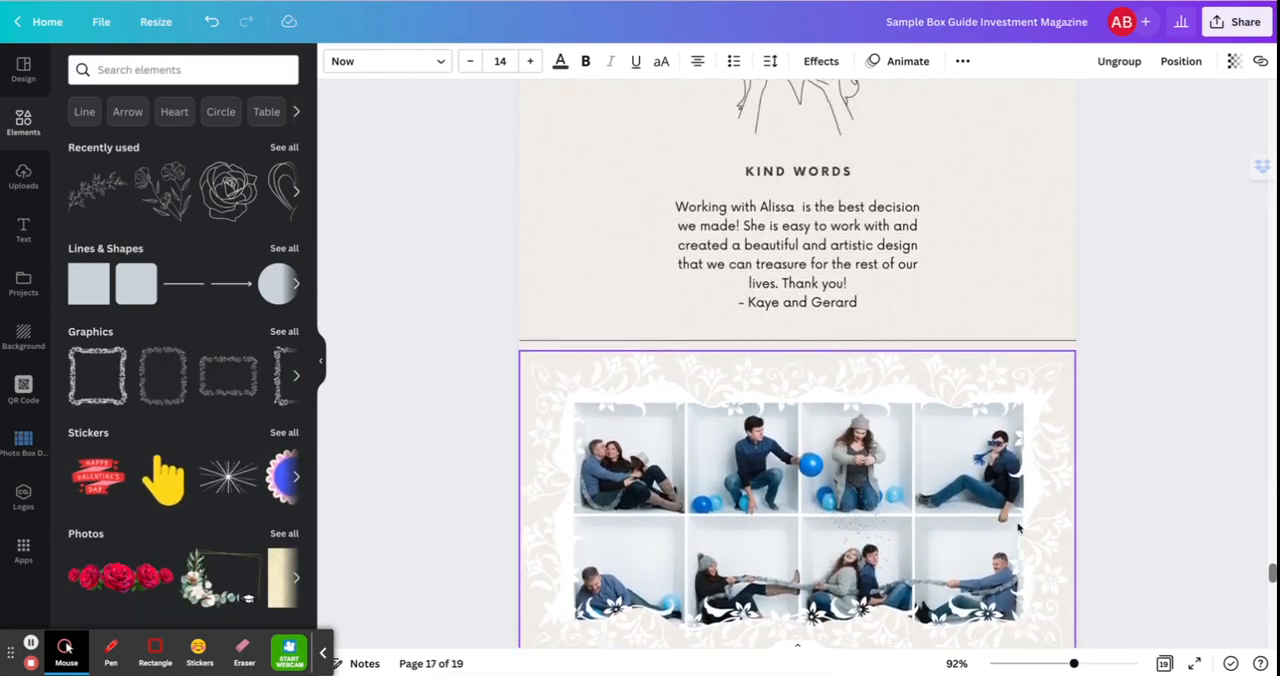
pyautogui.scroll(-8, 1016, 509)
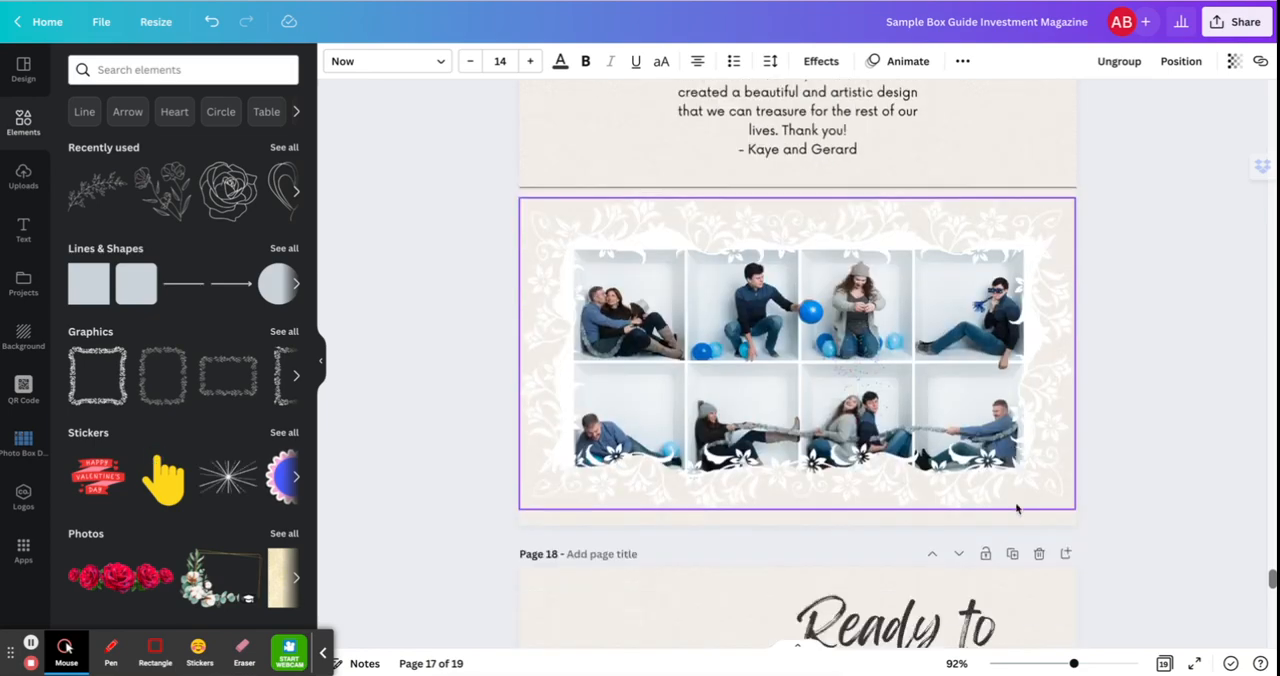
pyautogui.scroll(-15, 1016, 509)
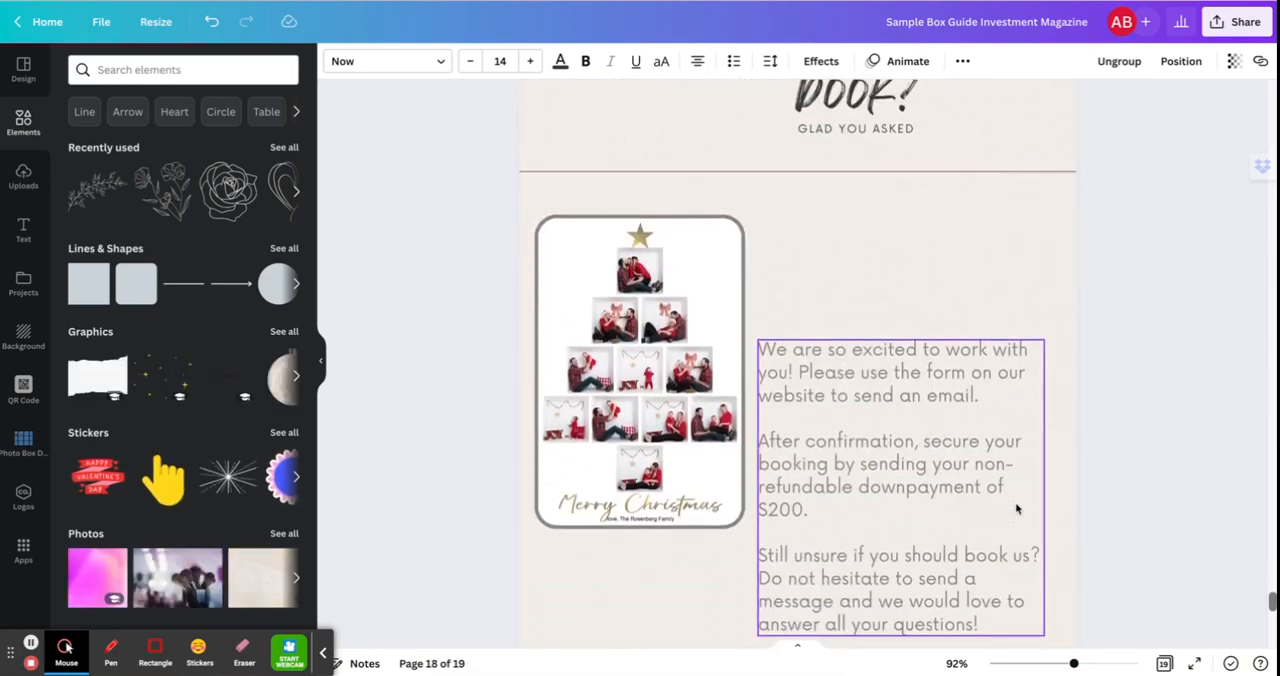
pyautogui.scroll(-5, 1016, 509)
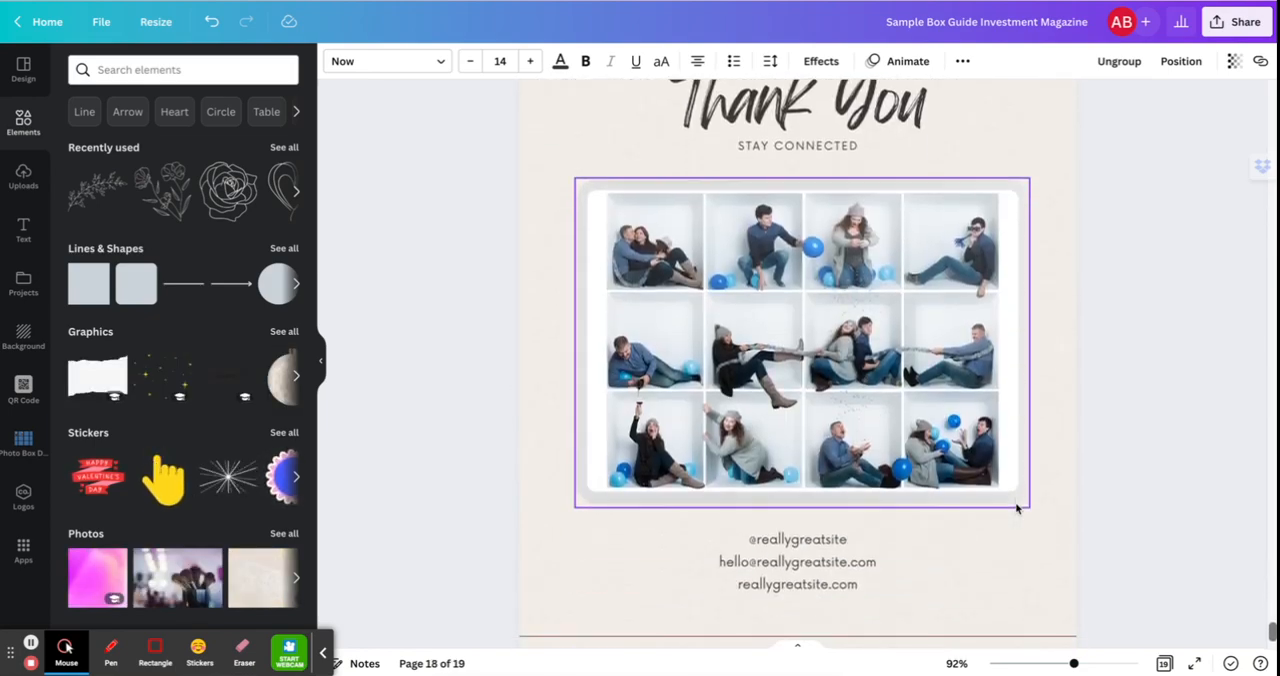
# Go back through the earlier magazine pages to the grouped box photo on page 2.
pyautogui.scroll(20, 1016, 509)
pyautogui.scroll(20, 1016, 509)
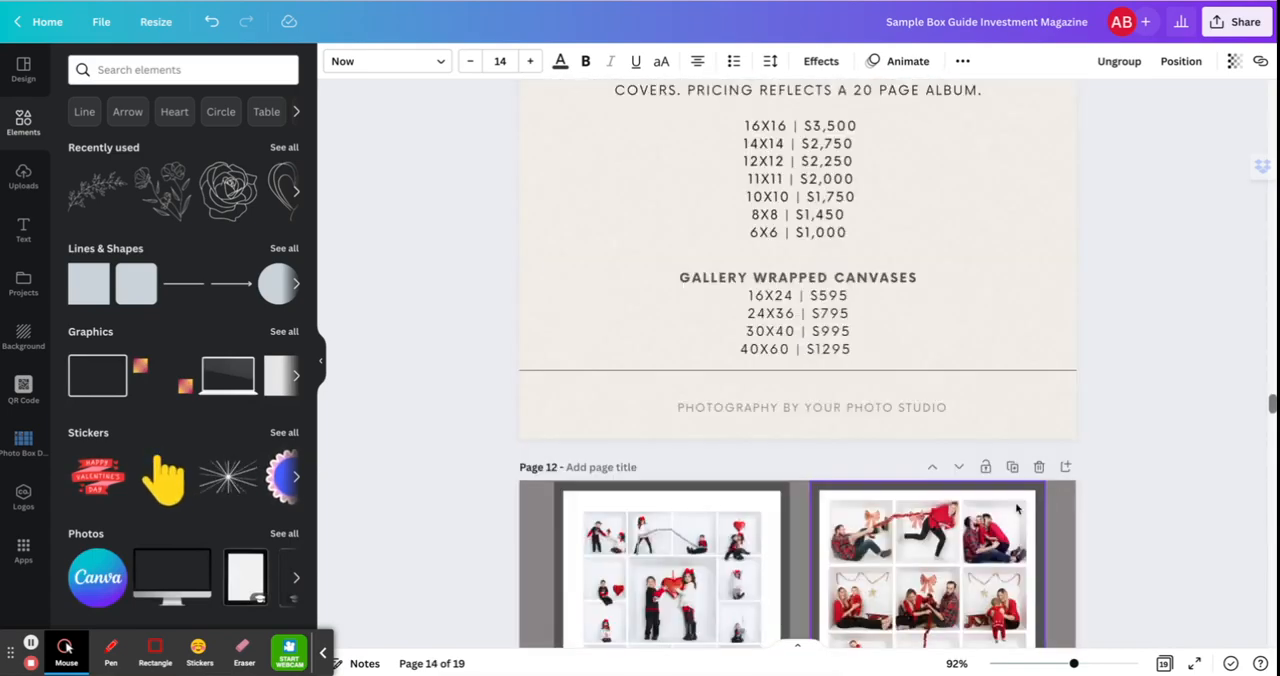
pyautogui.scroll(20, 1016, 509)
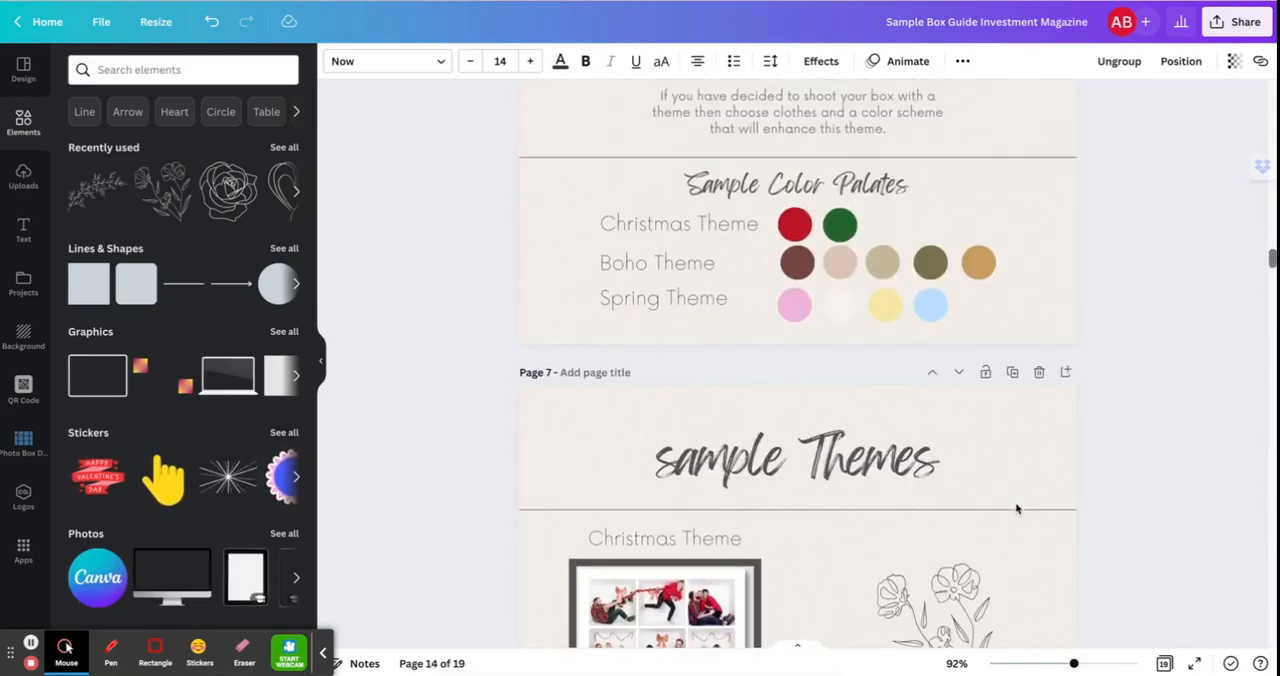
pyautogui.scroll(10, 935, 387)
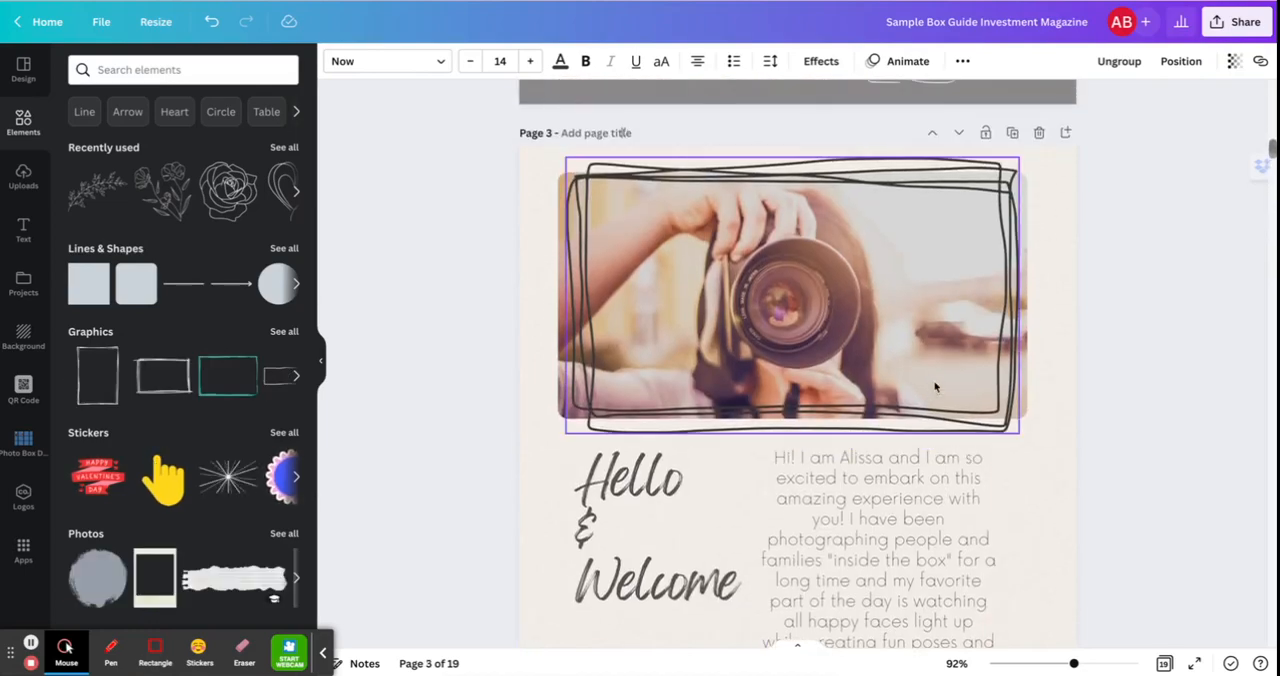
pyautogui.scroll(5, 935, 387)
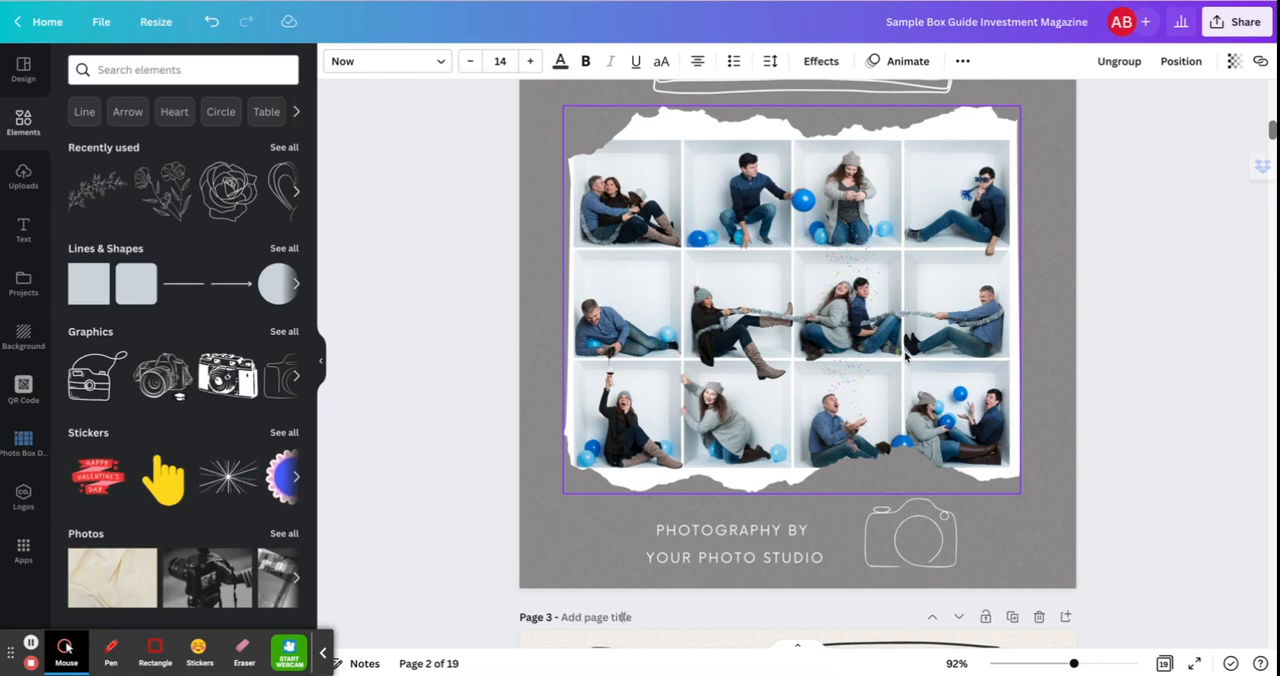
pyautogui.click(1219, 110)
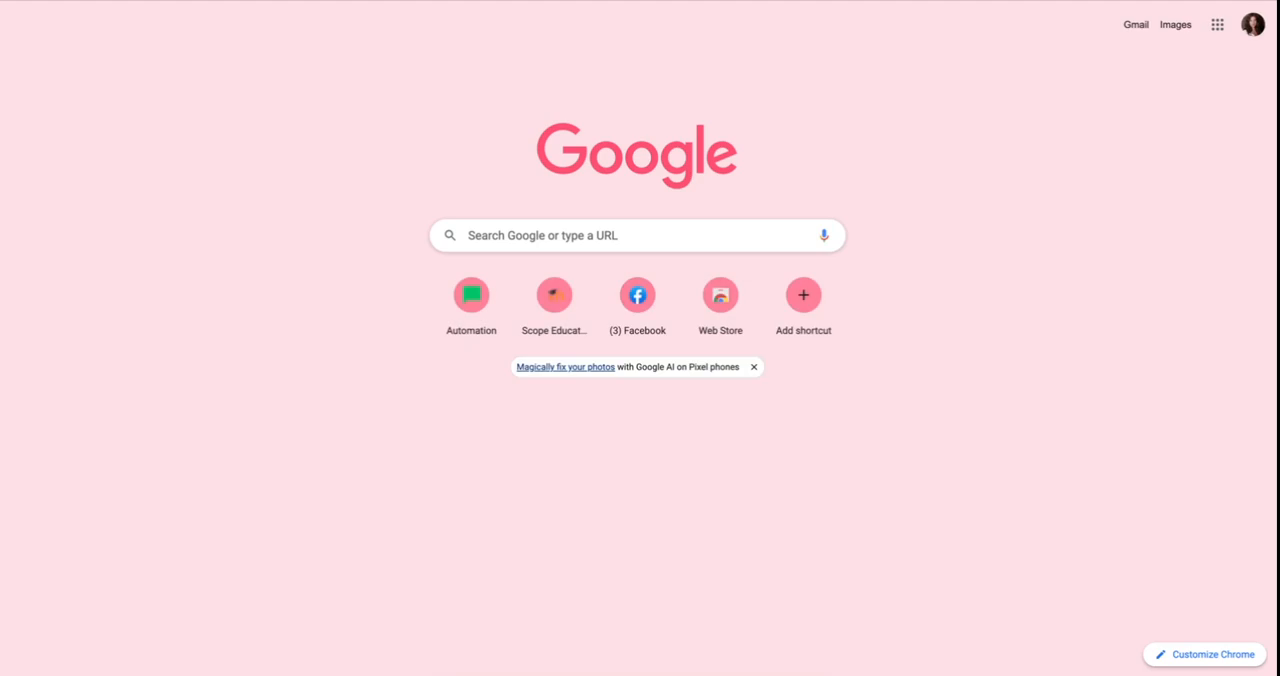
# Open the copied Canva template link in a new browser tab and use the template to create an editable copy.
pyautogui.click(658, 1)
pyautogui.rightClick(658, 1)
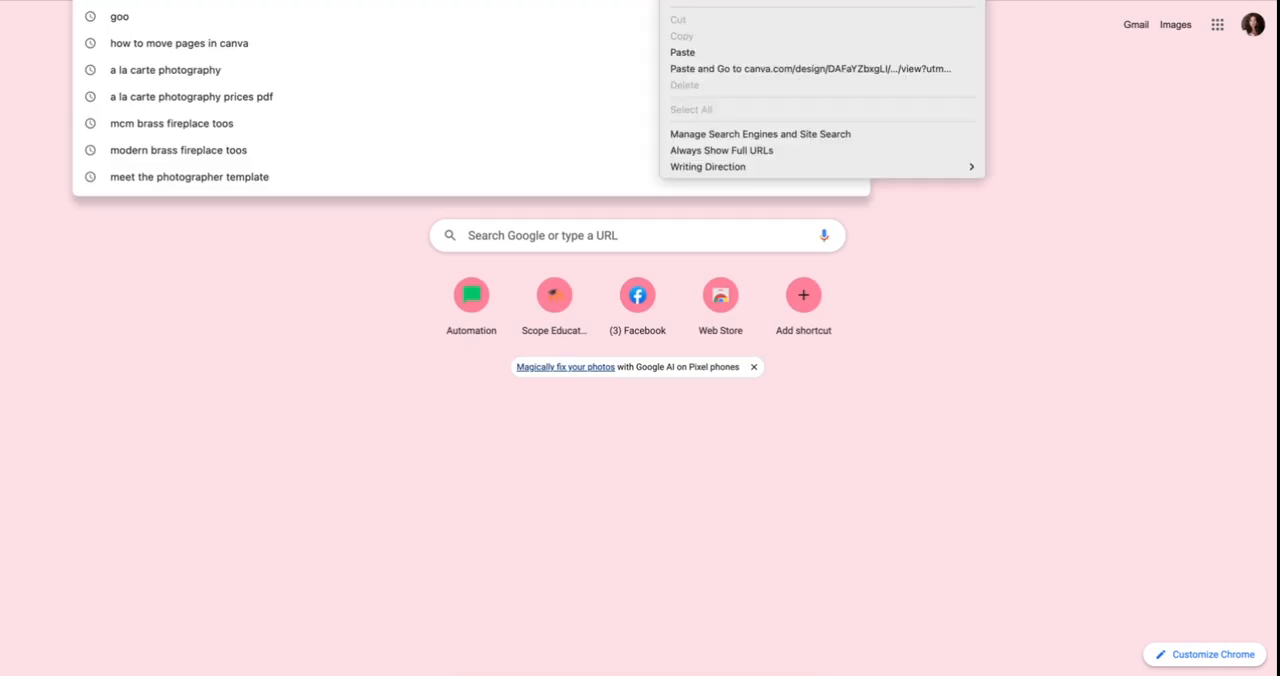
pyautogui.click(677, 52)
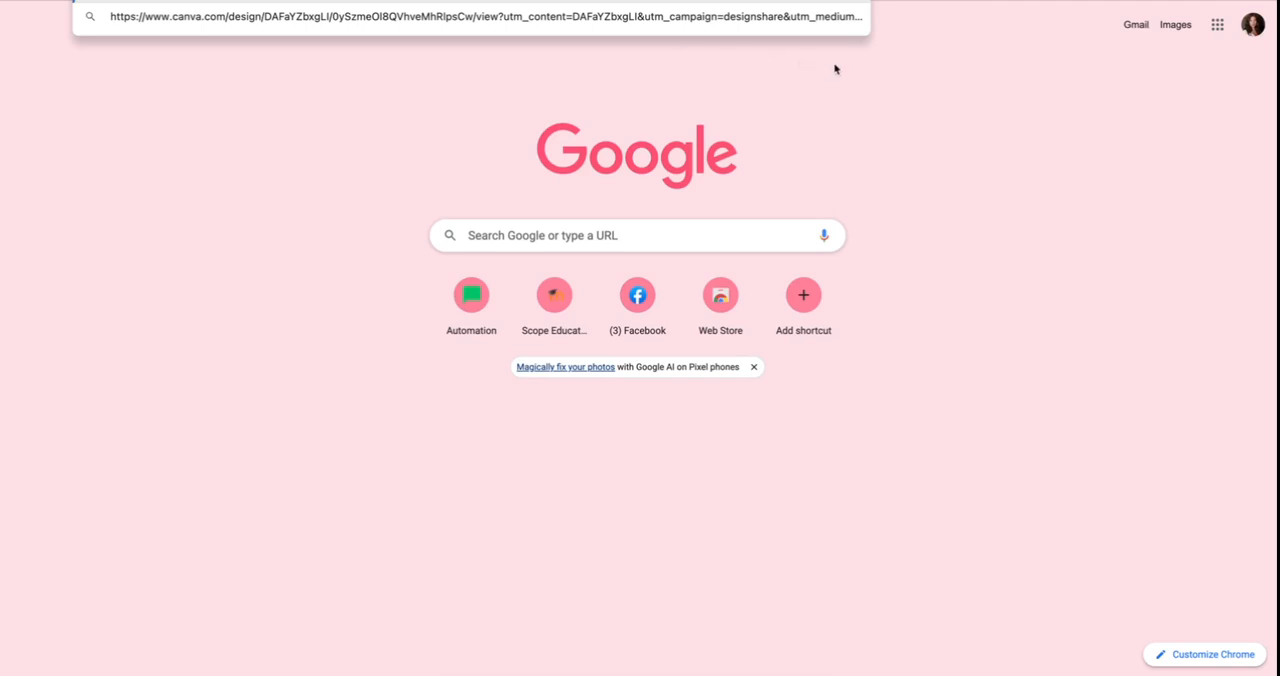
pyautogui.press('Return')
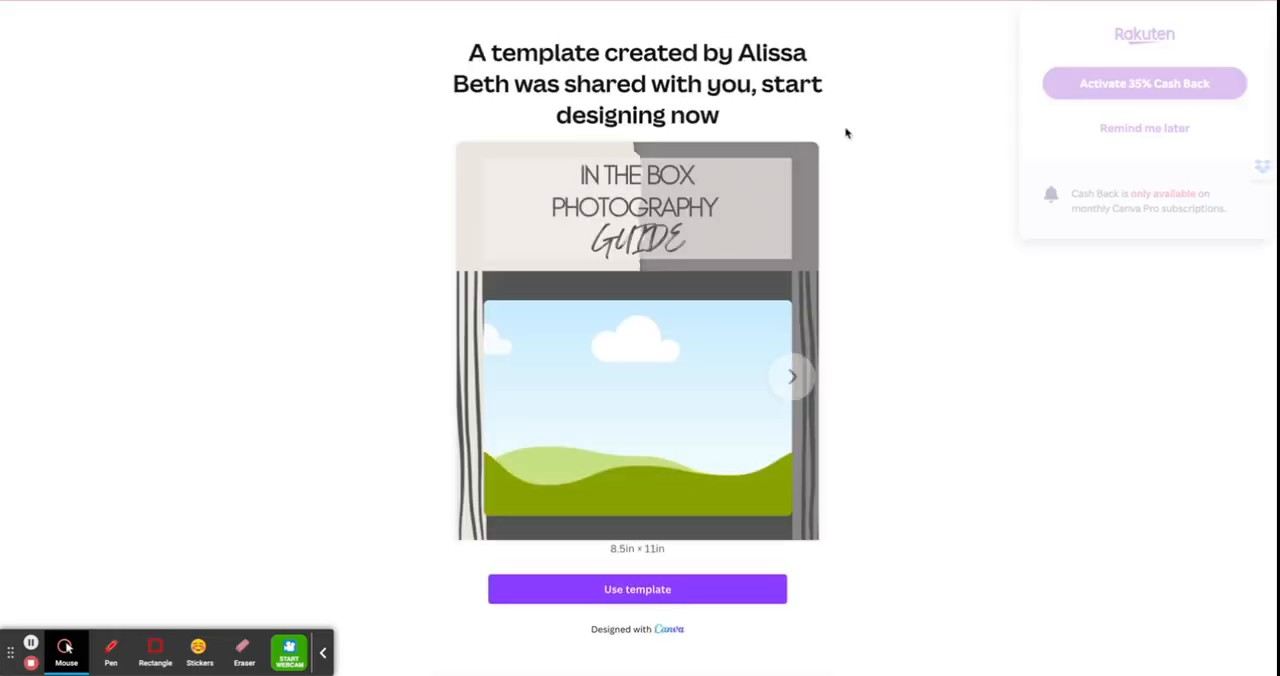
pyautogui.click(1121, 140)
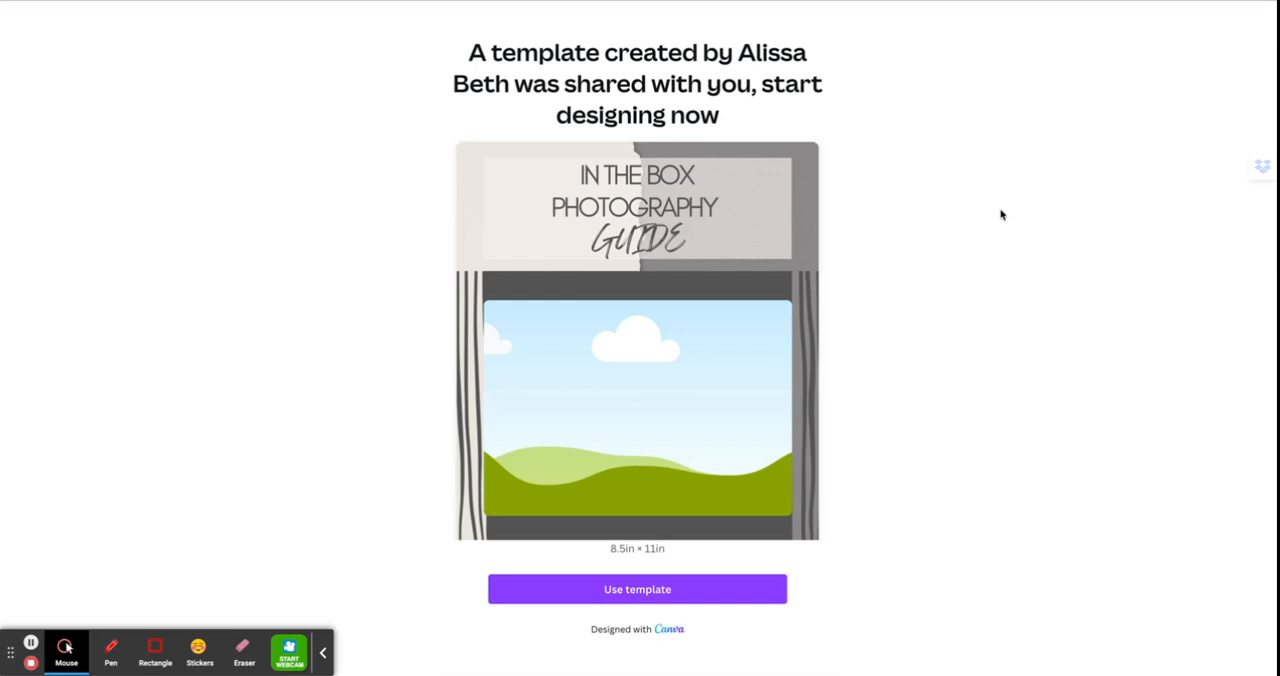
pyautogui.click(666, 596)
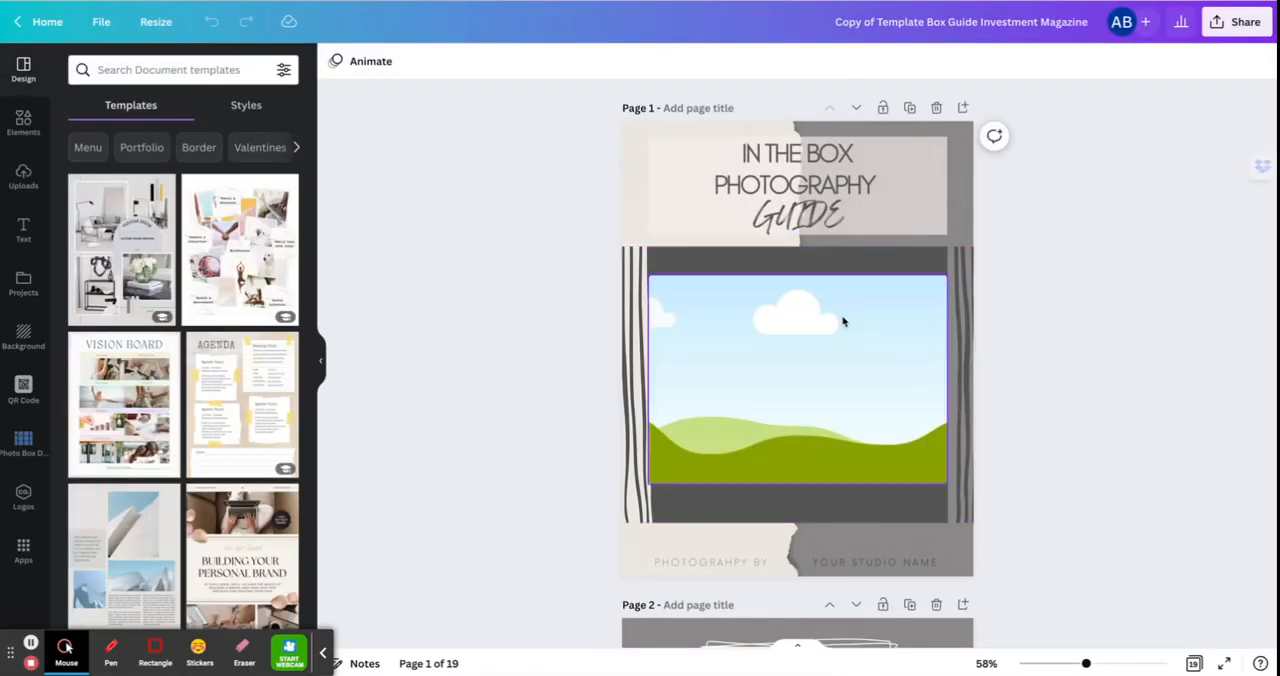
# Look through the copied template's pages from the cover to the FAQ's page, checking the blank photo frames, and return to the cover.
pyautogui.scroll(-10, 860, 428)
pyautogui.scroll(-10, 860, 428)
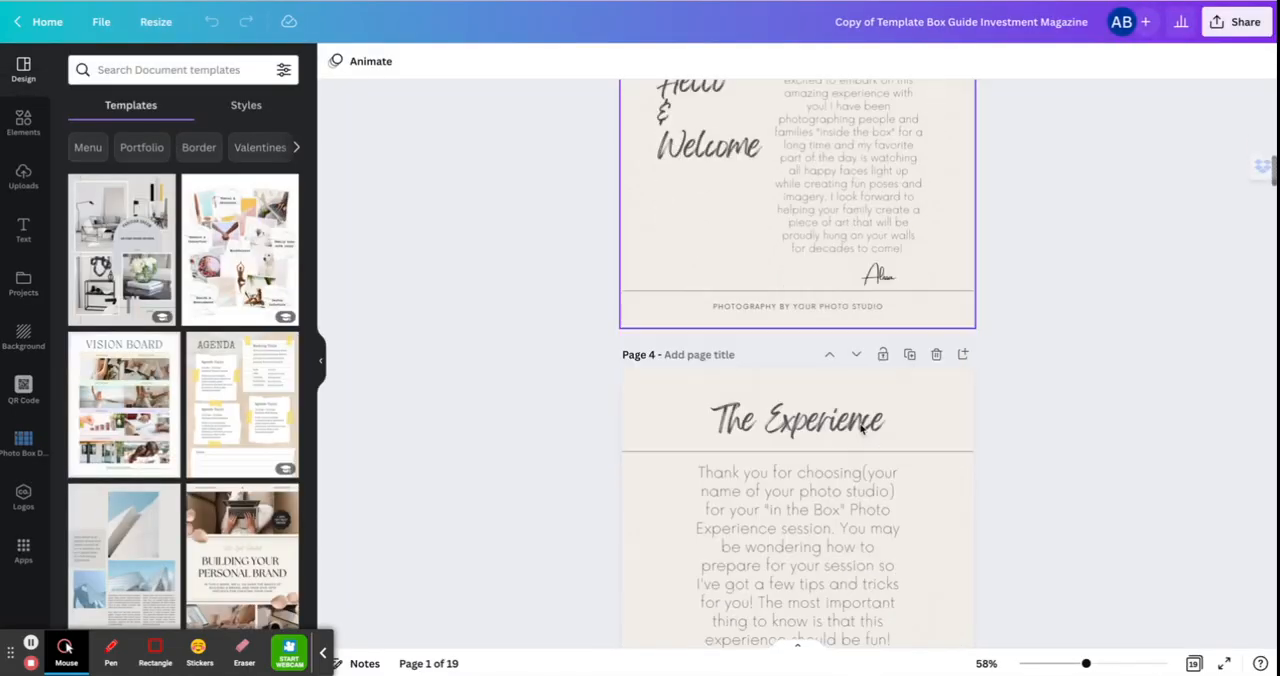
pyautogui.scroll(-10, 860, 428)
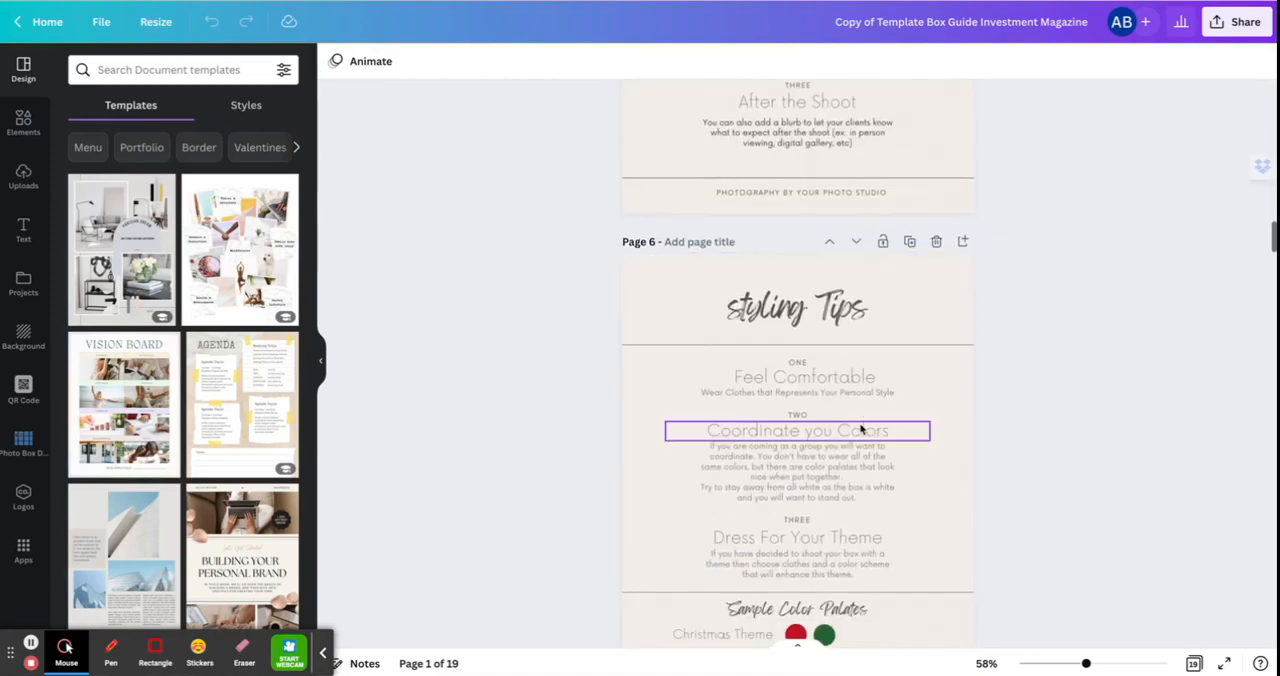
pyautogui.scroll(-10, 860, 429)
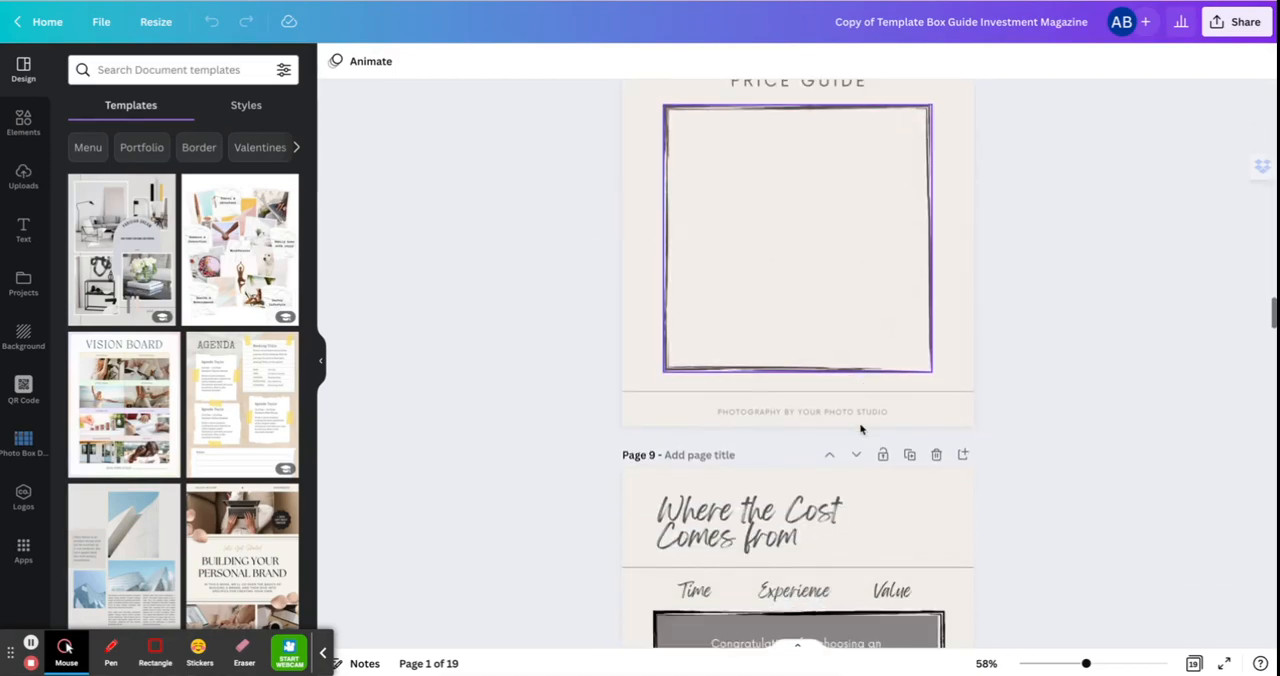
pyautogui.scroll(-10, 860, 428)
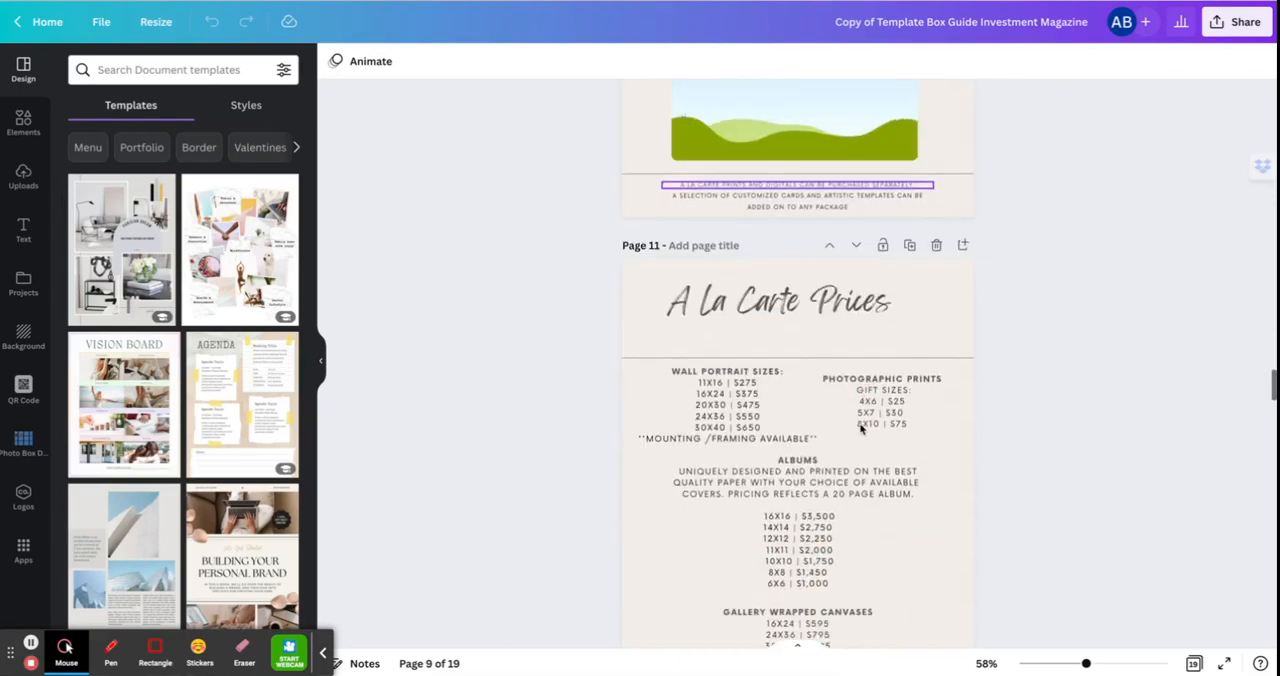
pyautogui.scroll(-10, 860, 428)
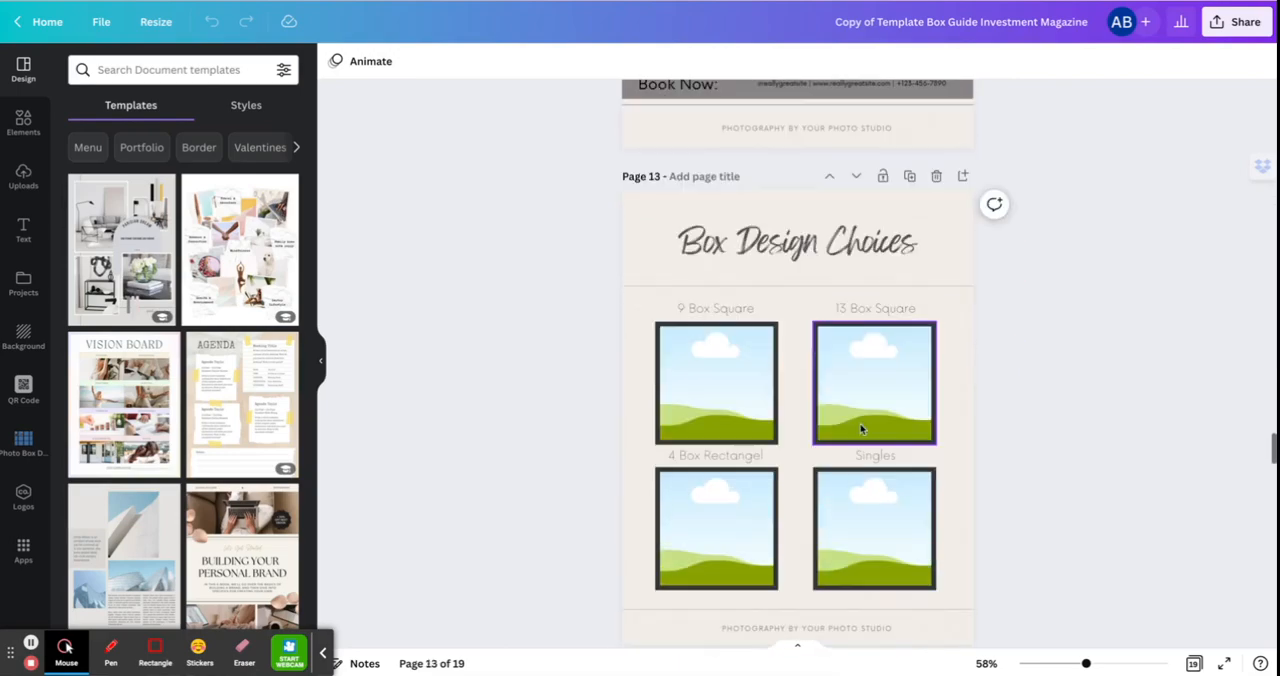
pyautogui.scroll(-5, 860, 429)
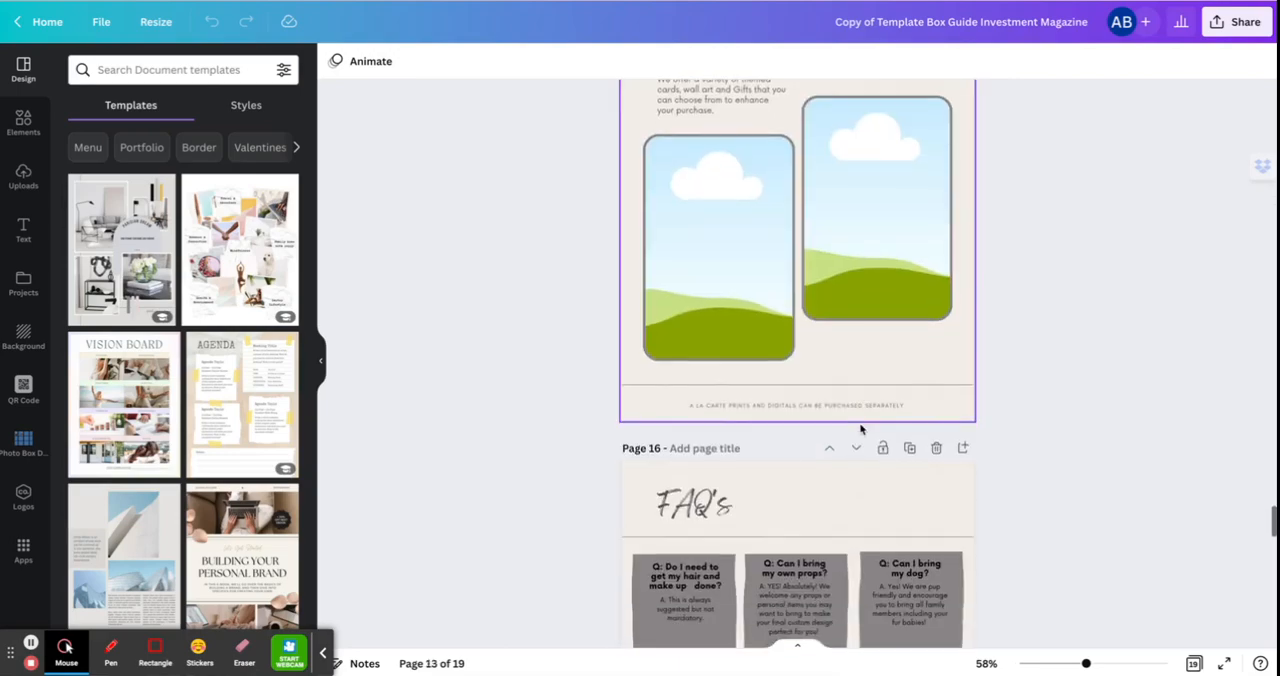
pyautogui.scroll(20, 860, 429)
pyautogui.scroll(15, 860, 428)
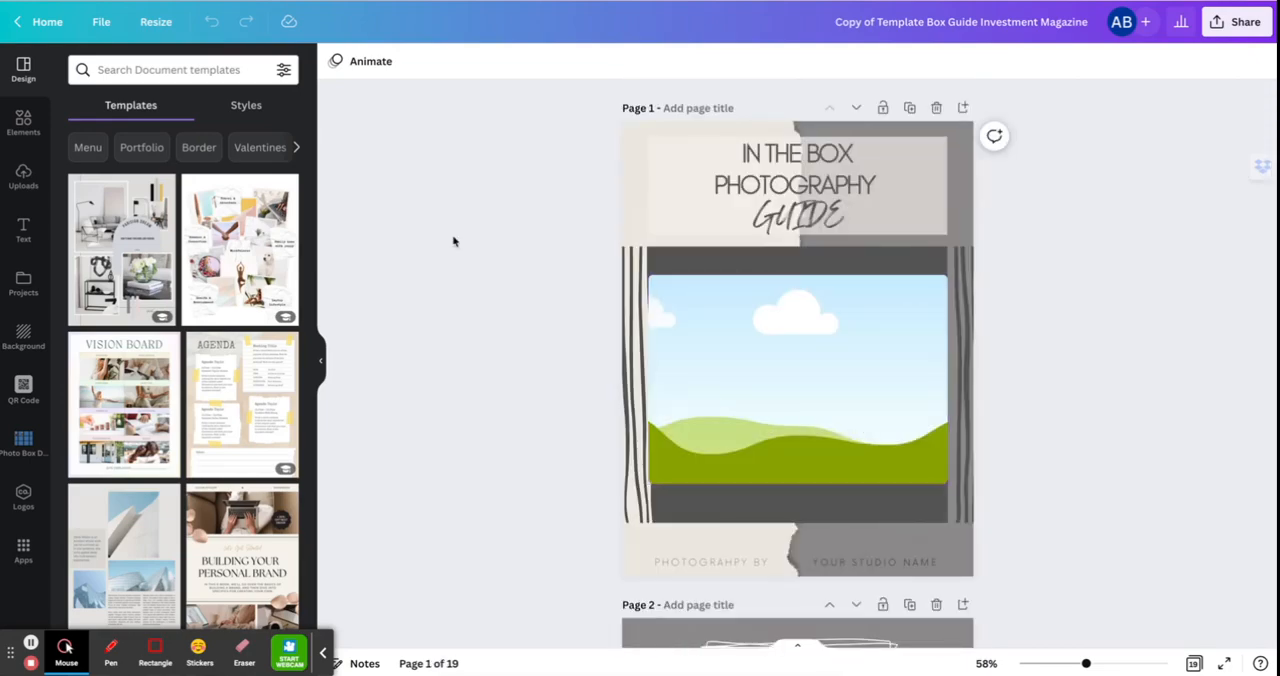
# Open the uploaded images library and try to choose a .webp image from the Downloads folder for upload.
pyautogui.click(23, 176)
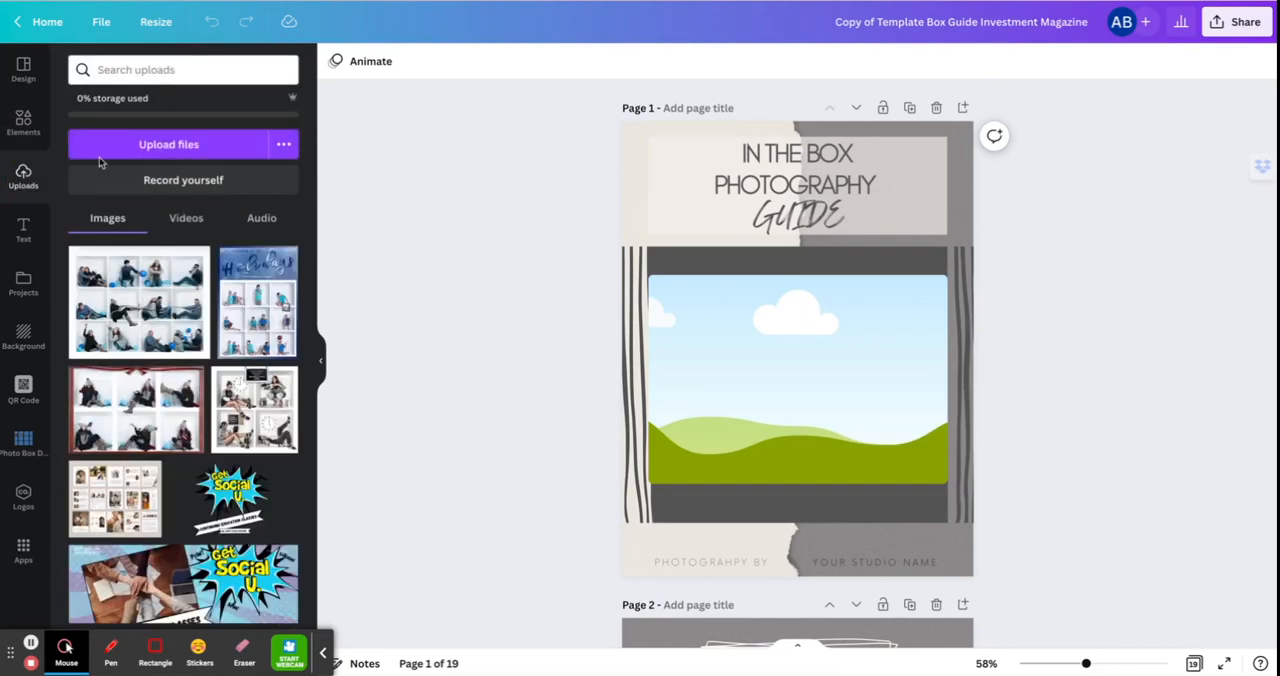
pyautogui.click(187, 146)
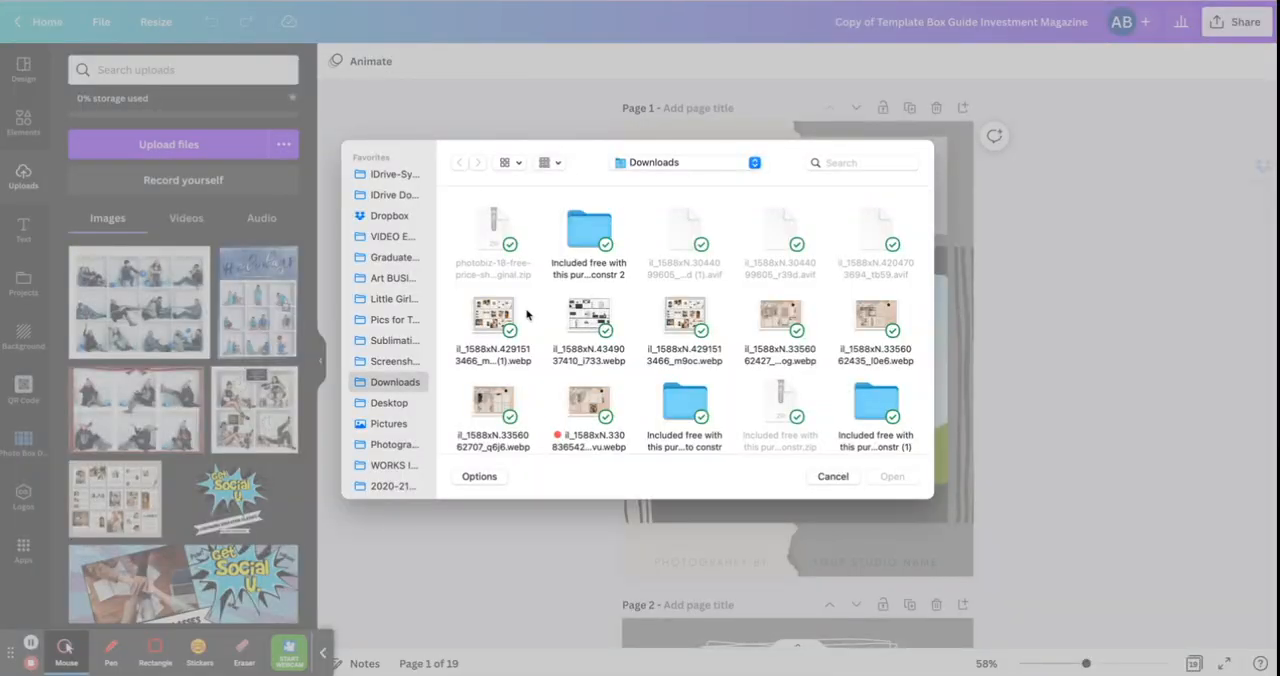
pyautogui.click(486, 323)
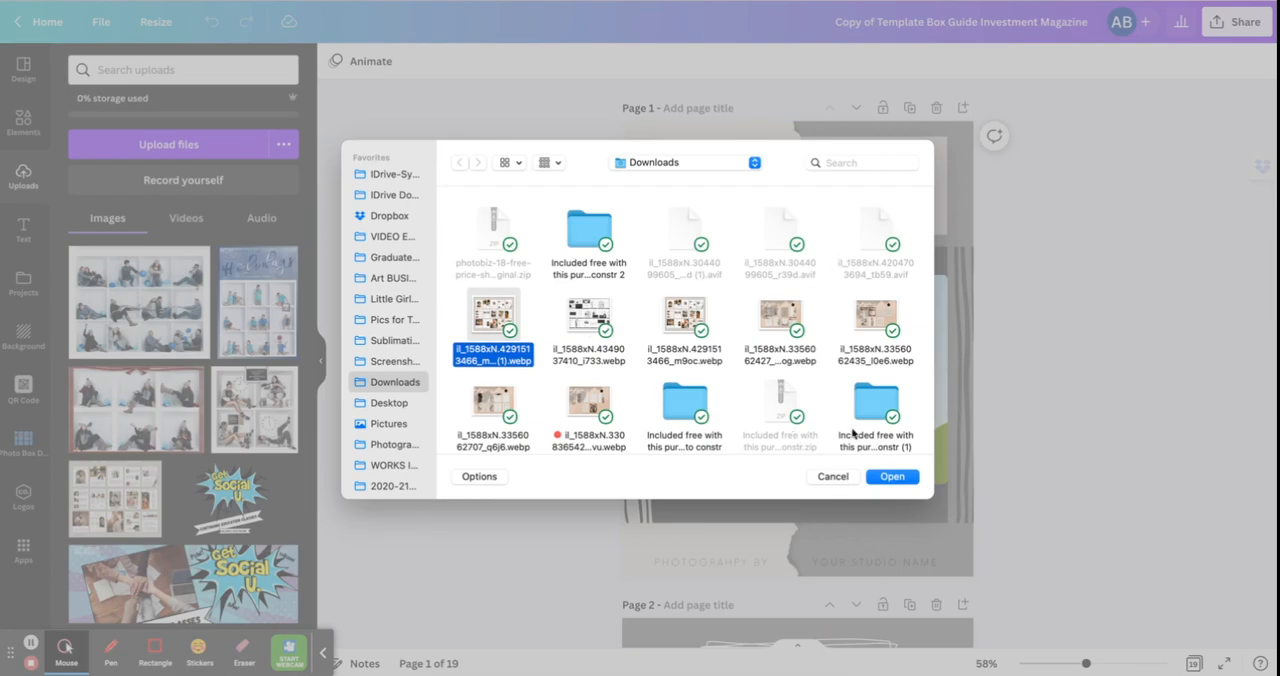
pyautogui.click(833, 477)
# Place the uploaded twelve-box photo of people with blue balloons into the cover page's image frame and select it.
pyautogui.scroll(-1, 207, 365)
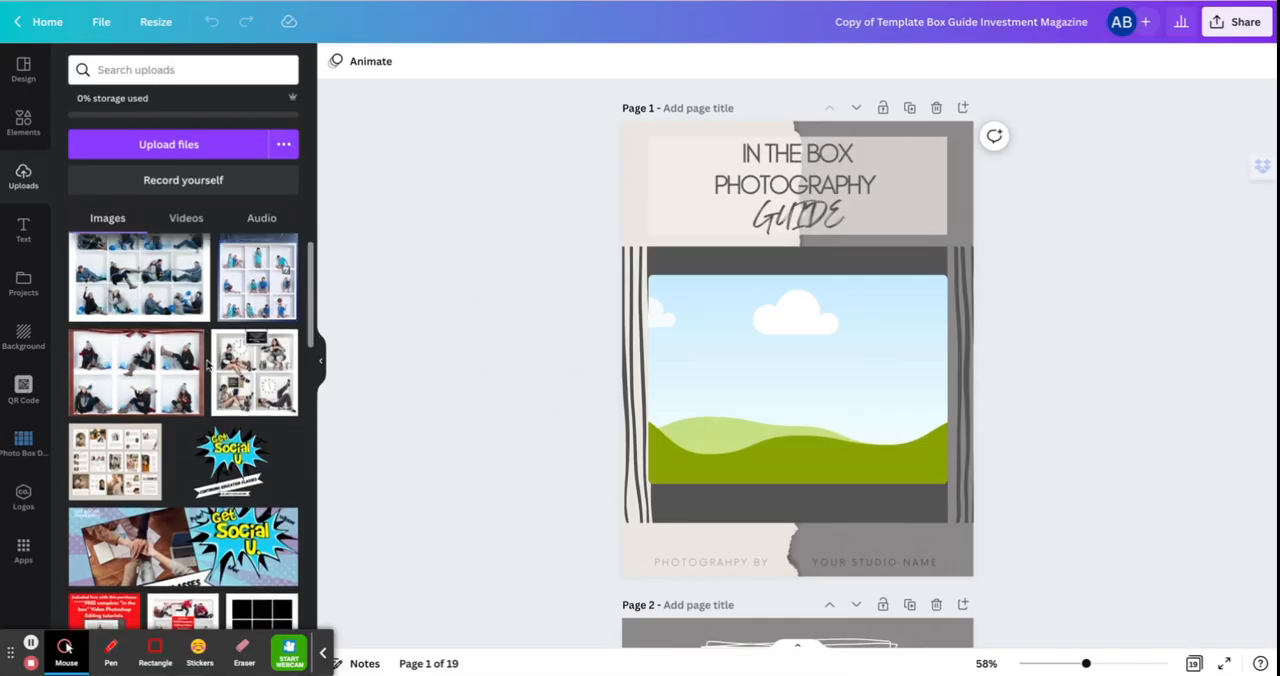
pyautogui.scroll(1, 207, 365)
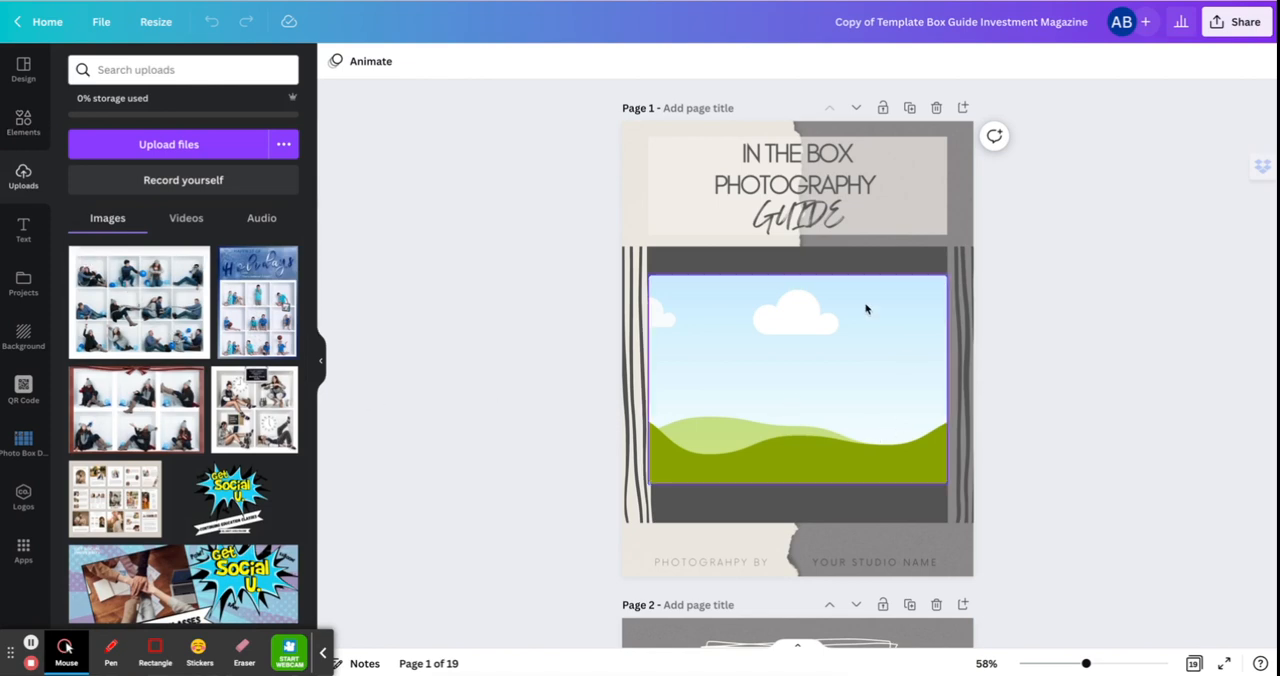
pyautogui.scroll(-2, 787, 418)
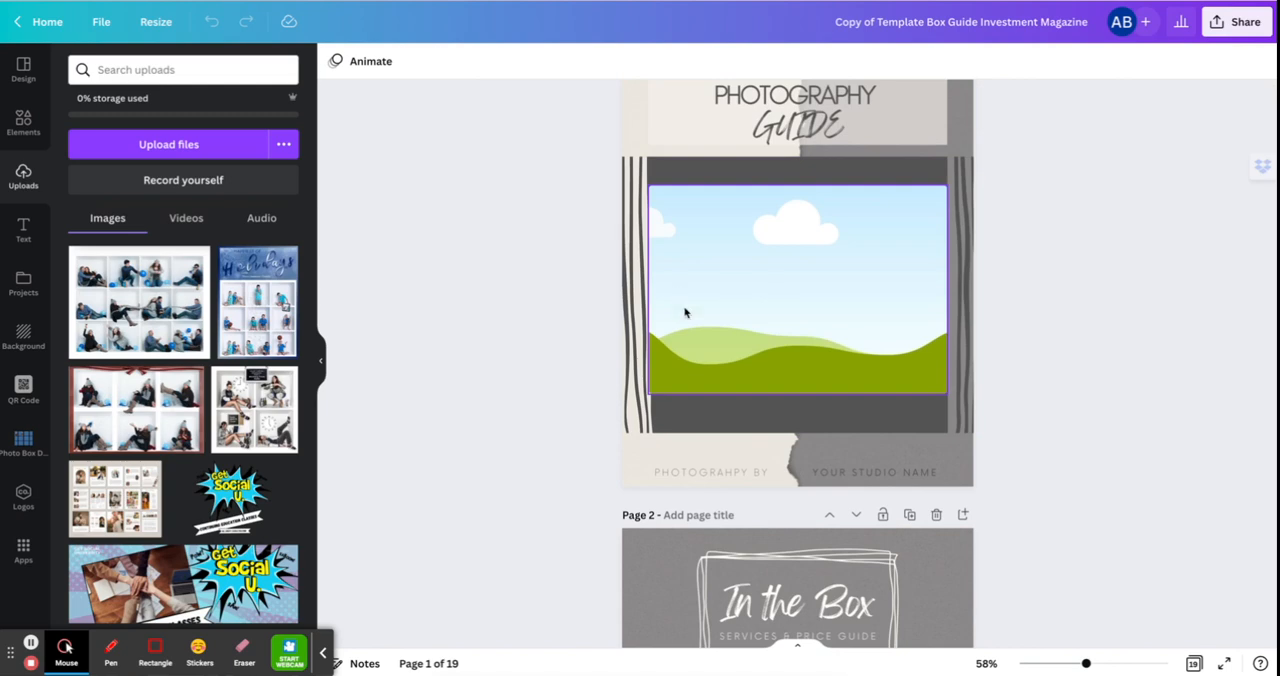
pyautogui.scroll(2, 685, 313)
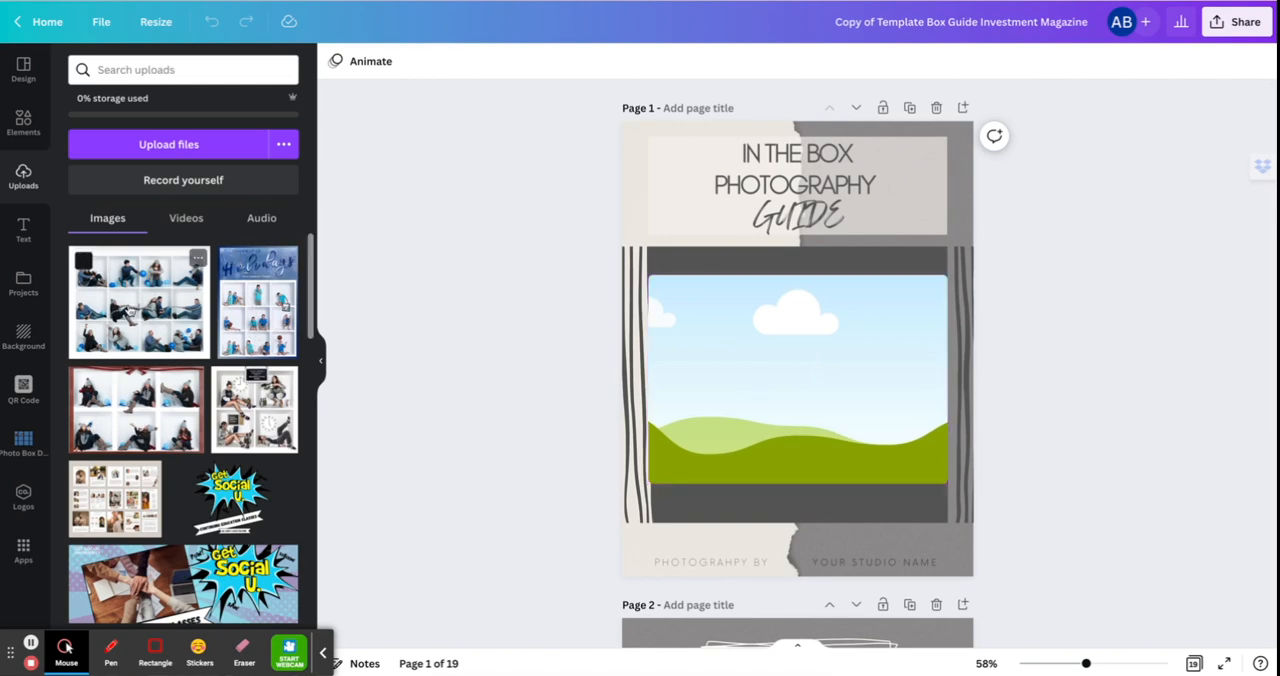
pyautogui.moveTo(130, 310); pyautogui.dragTo(741, 346)
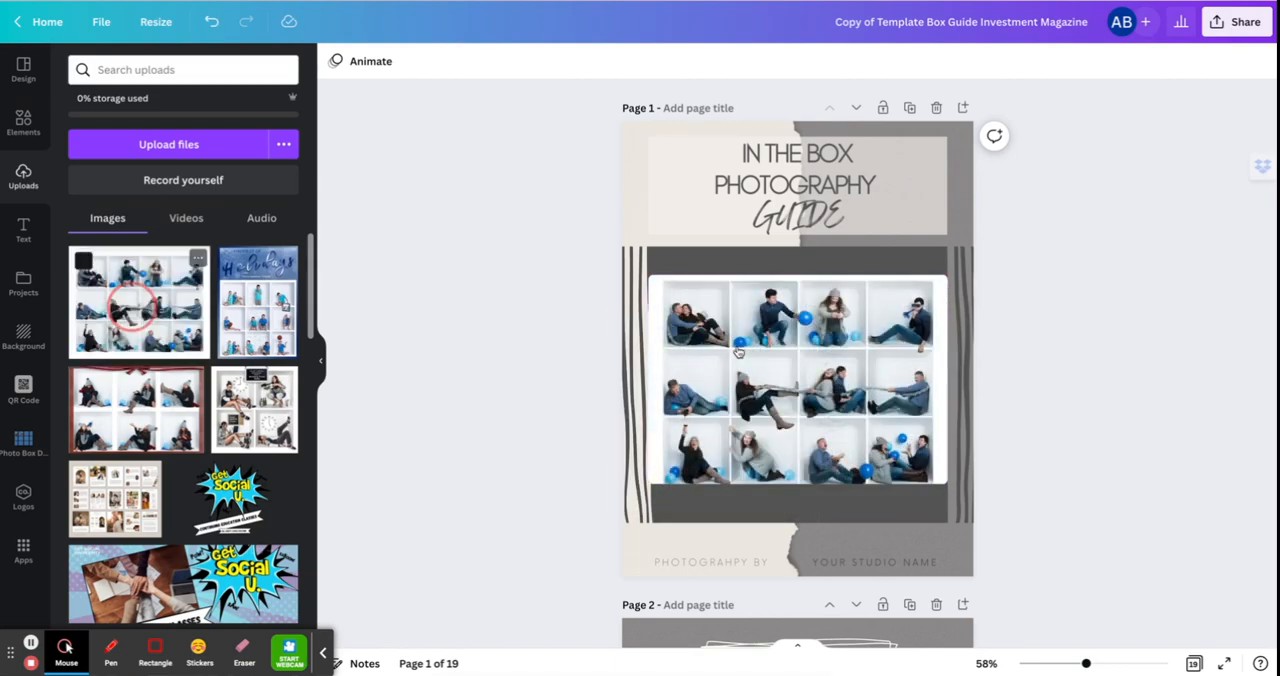
pyautogui.click(1006, 403)
pyautogui.click(805, 380)
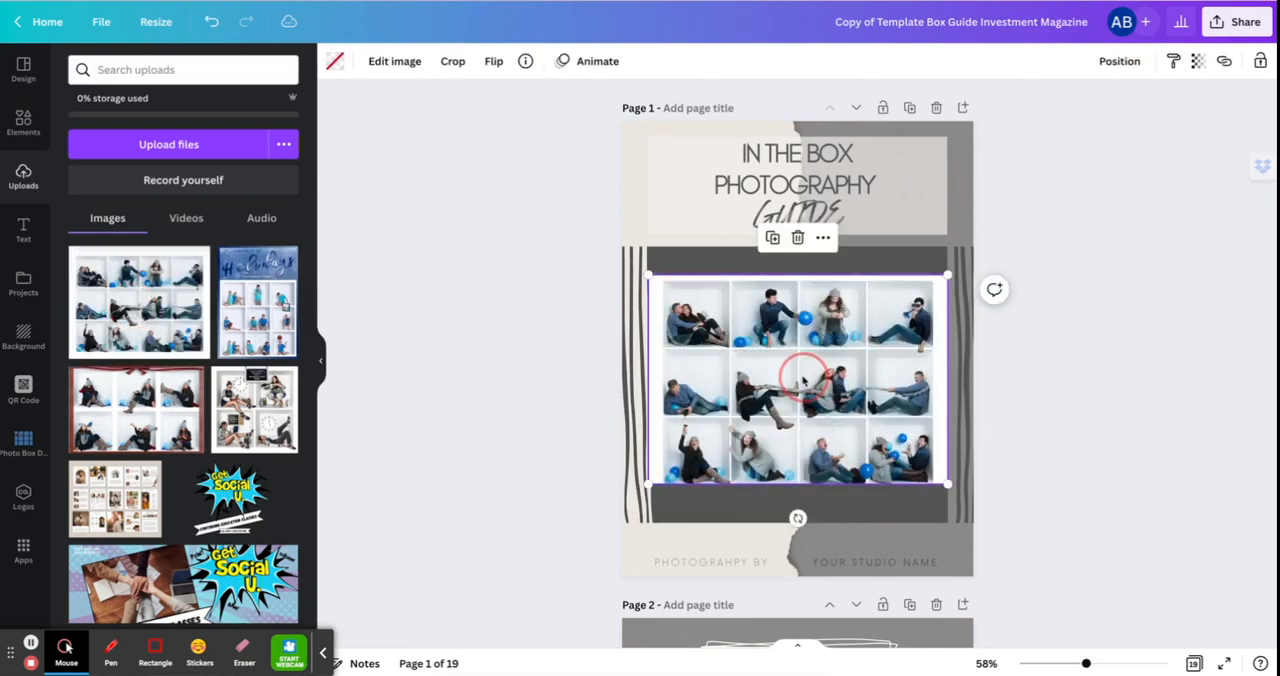
# Enter crop mode on the cover page's framed twelve-box photo, adjust its position within the frame and leave crop mode.
pyautogui.doubleClick(803, 378)
pyautogui.moveTo(804, 371); pyautogui.dragTo(803, 367)
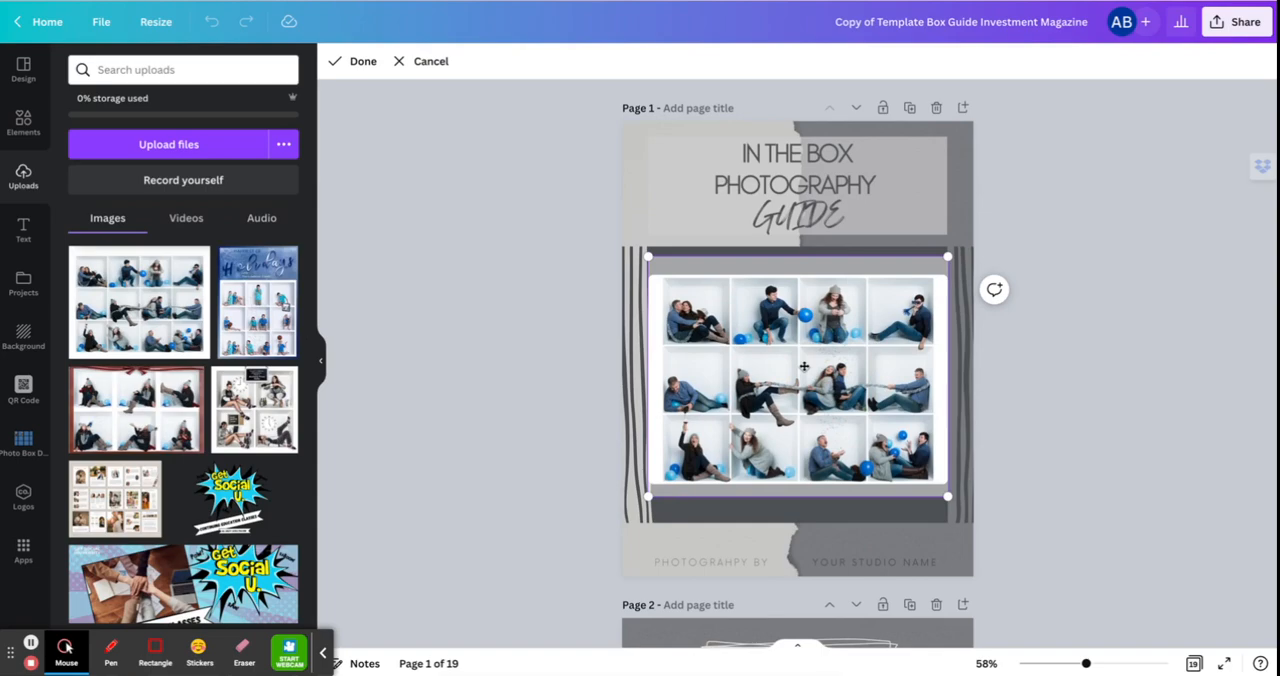
pyautogui.click(1025, 411)
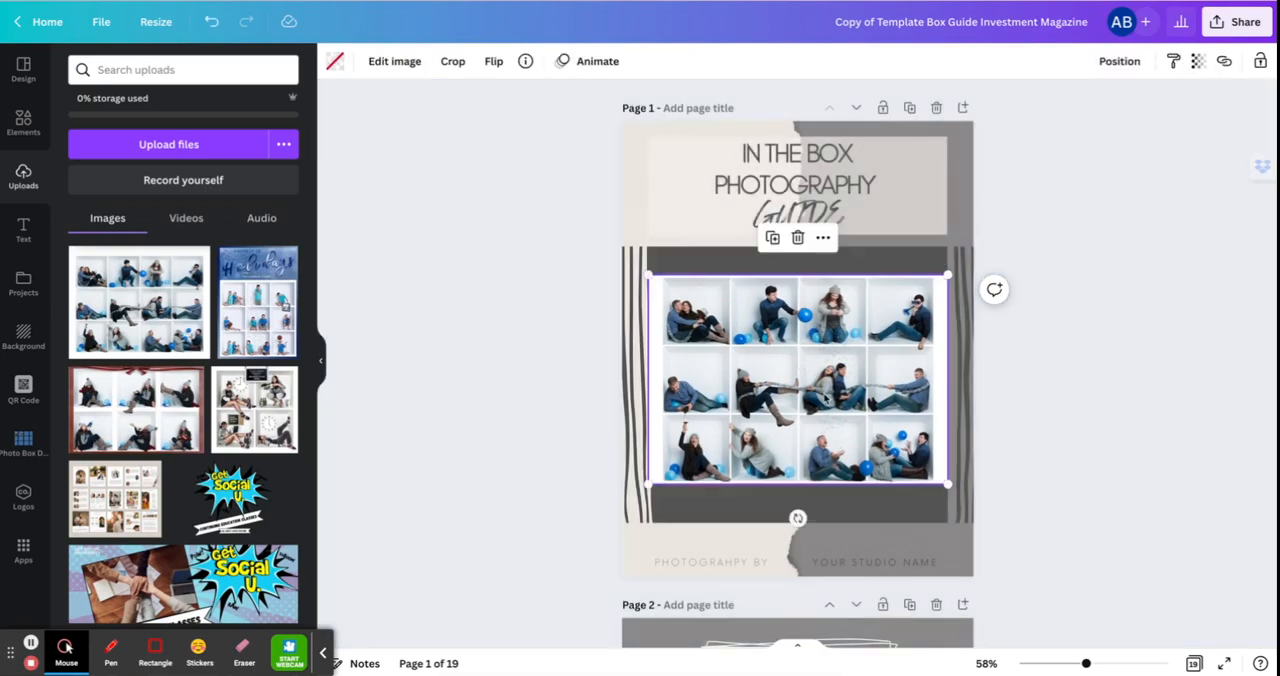
# Delete the twelve-box photo from the cover page and remove its empty image frame.
pyautogui.click(797, 238)
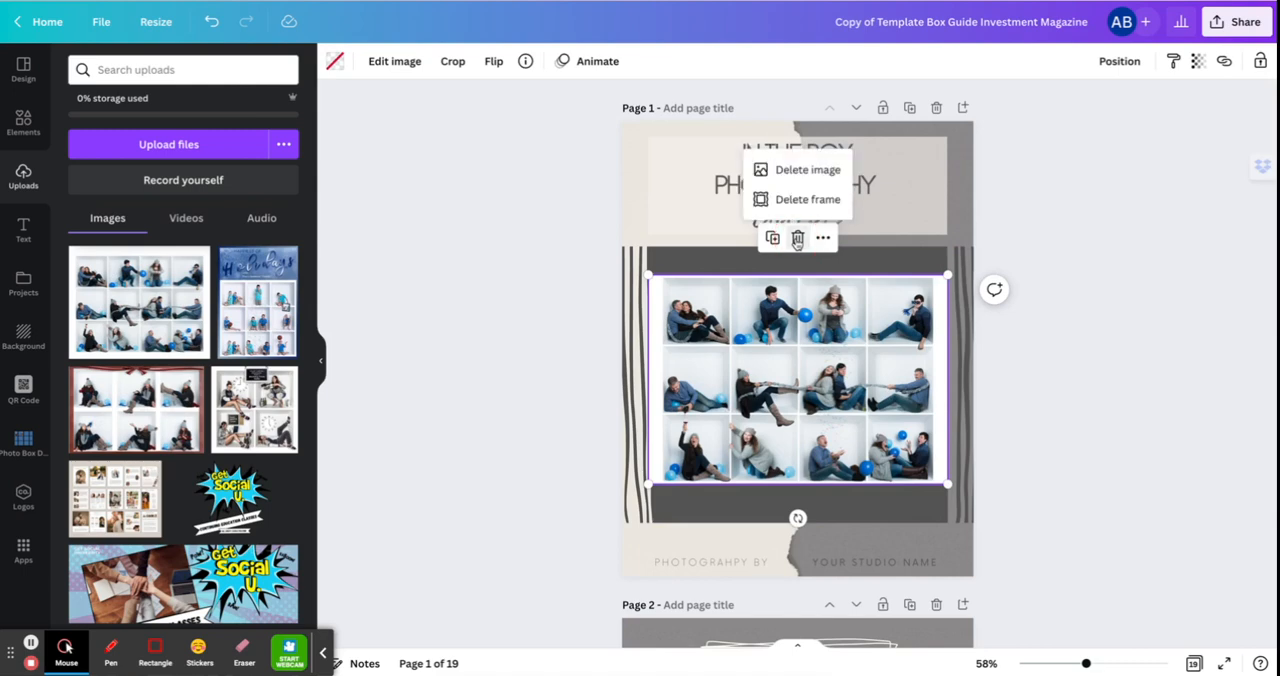
pyautogui.click(805, 170)
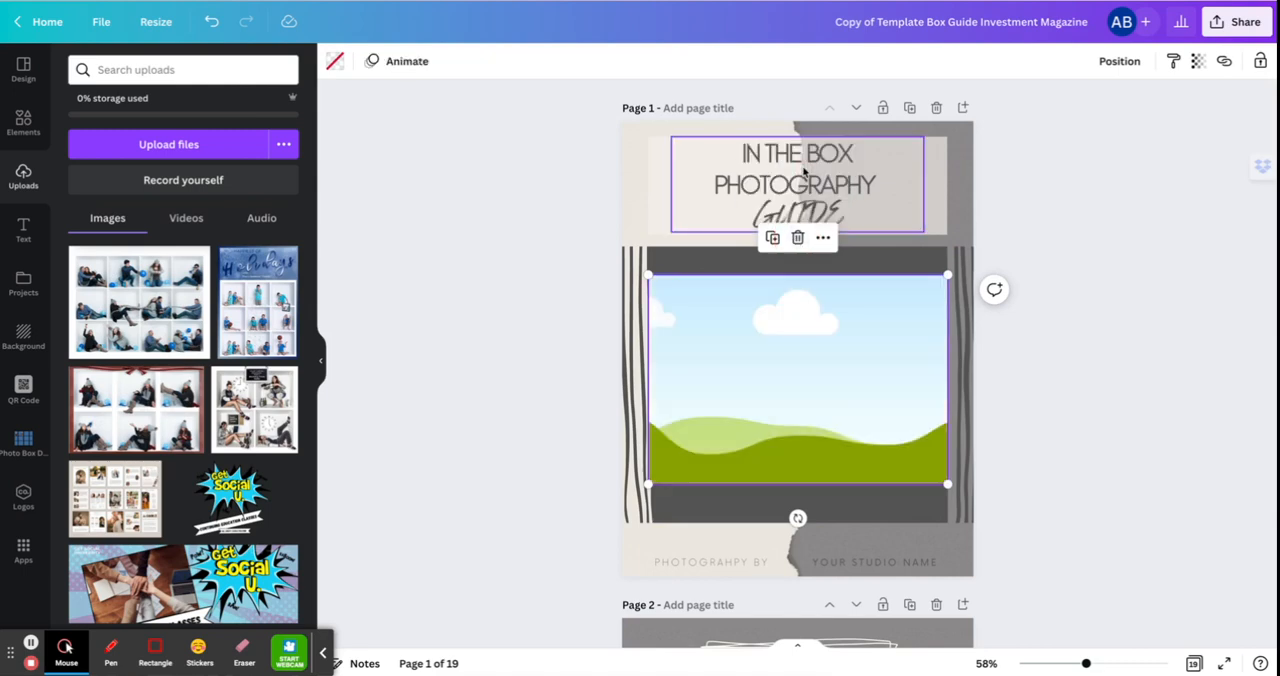
pyautogui.click(798, 238)
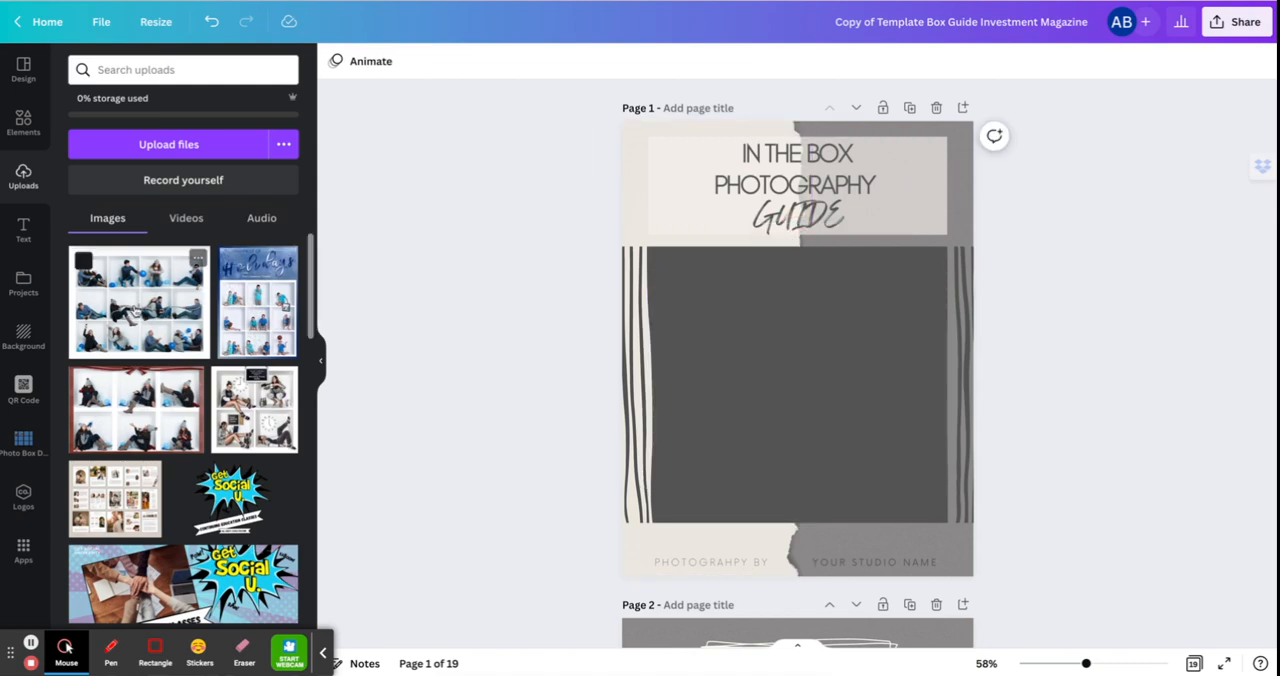
# Place the uploaded twelve-box balloon photo directly on the cover, enlarge it and center it in the dark area.
pyautogui.moveTo(137, 305); pyautogui.dragTo(762, 355)
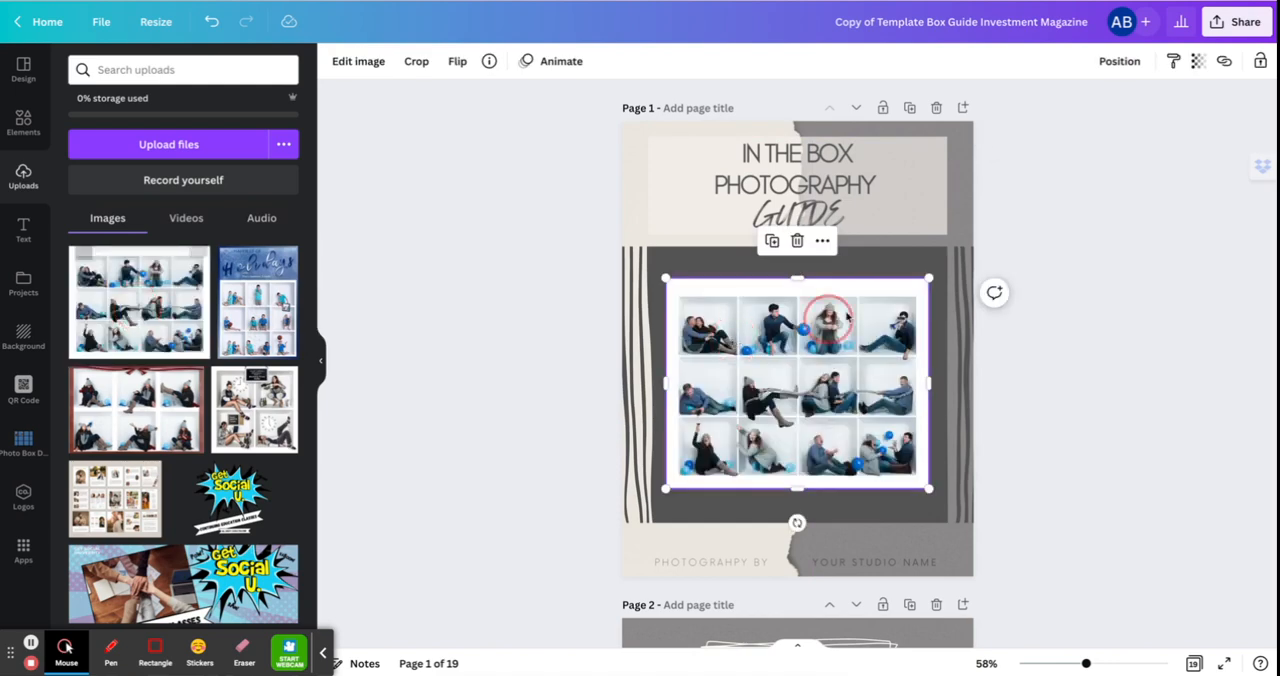
pyautogui.moveTo(928, 280); pyautogui.dragTo(955, 250)
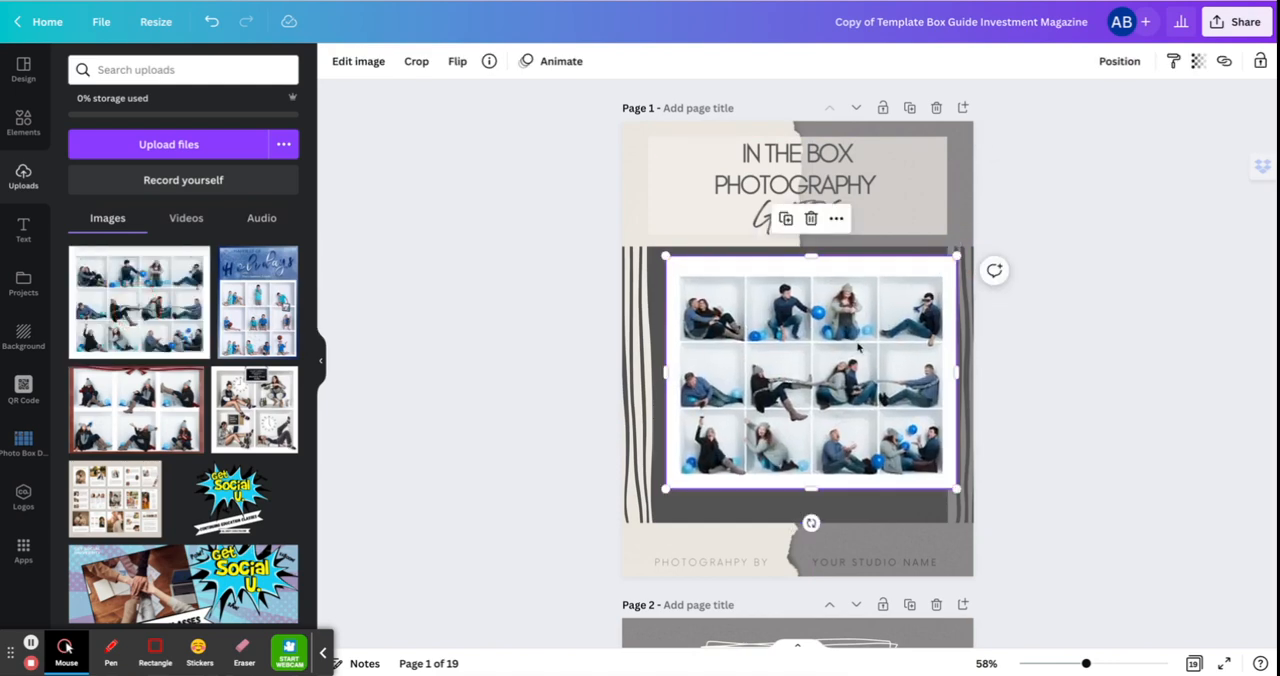
pyautogui.moveTo(857, 346); pyautogui.dragTo(809, 384)
# Add the twelve-box balloon photo to page 3 and resize and center it over the hand-drawn frame above Hello & Welcome.
pyautogui.scroll(-8, 895, 399)
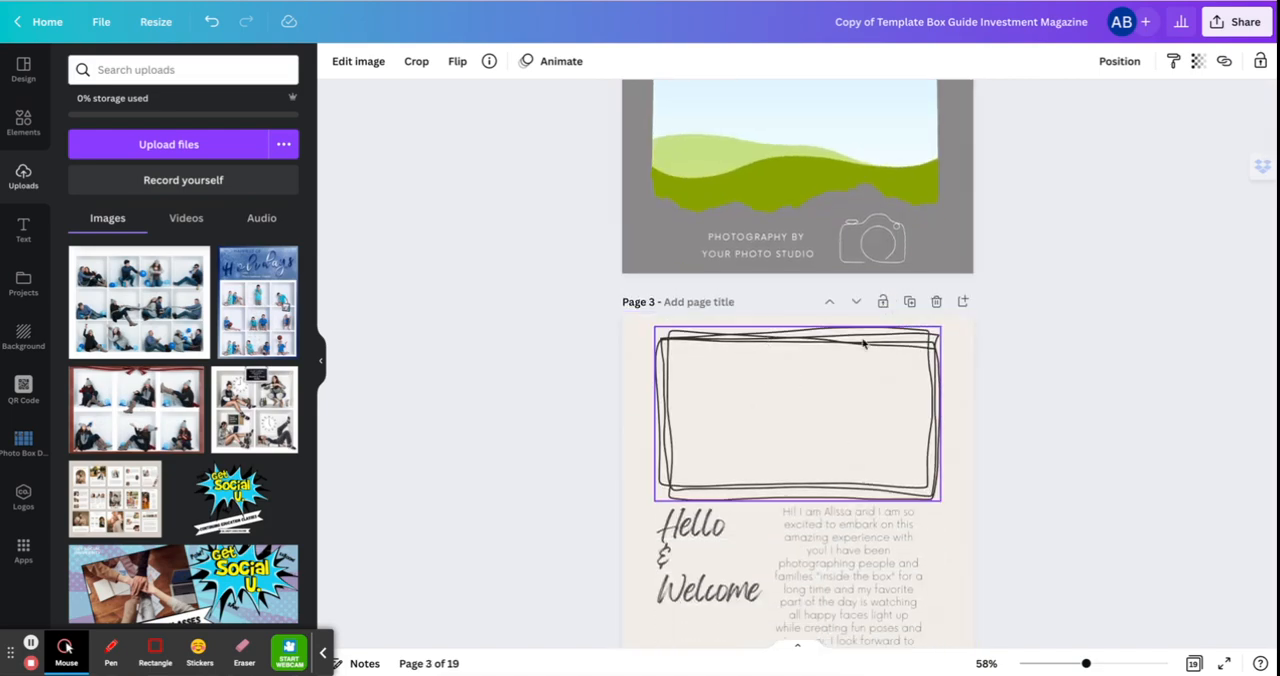
pyautogui.click(139, 320)
pyautogui.moveTo(139, 320); pyautogui.dragTo(743, 385)
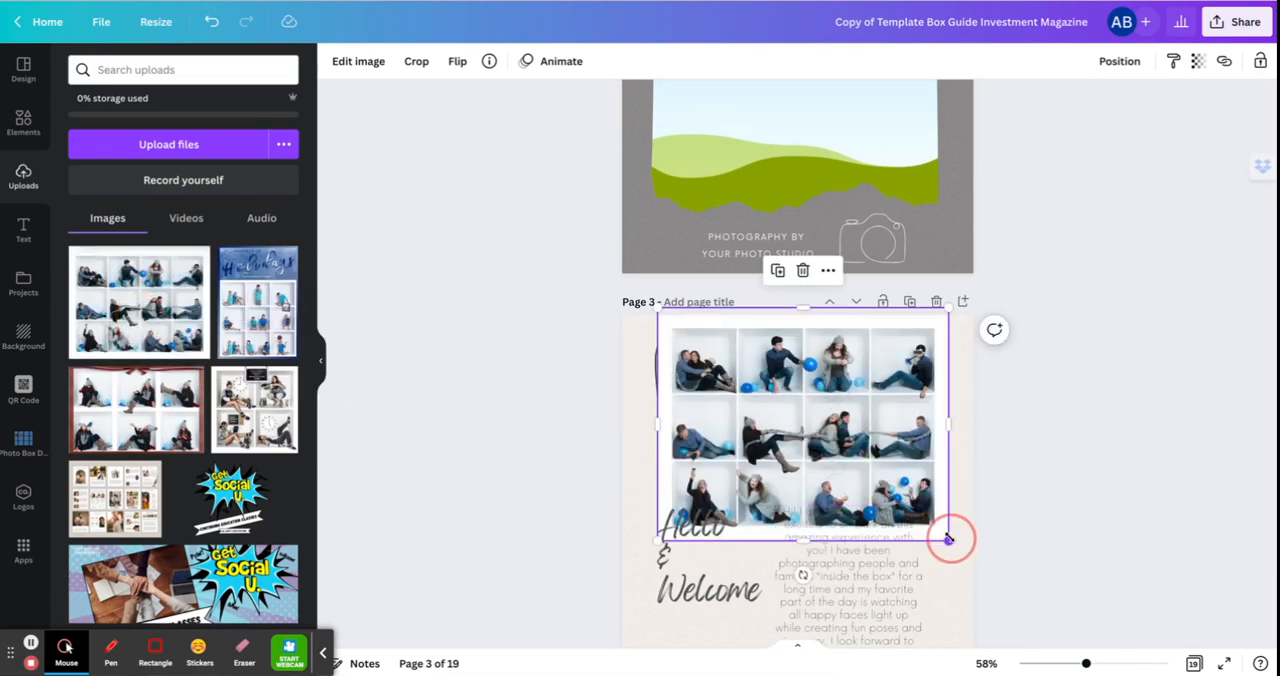
pyautogui.moveTo(948, 538); pyautogui.dragTo(890, 490)
pyautogui.moveTo(798, 401); pyautogui.dragTo(822, 410)
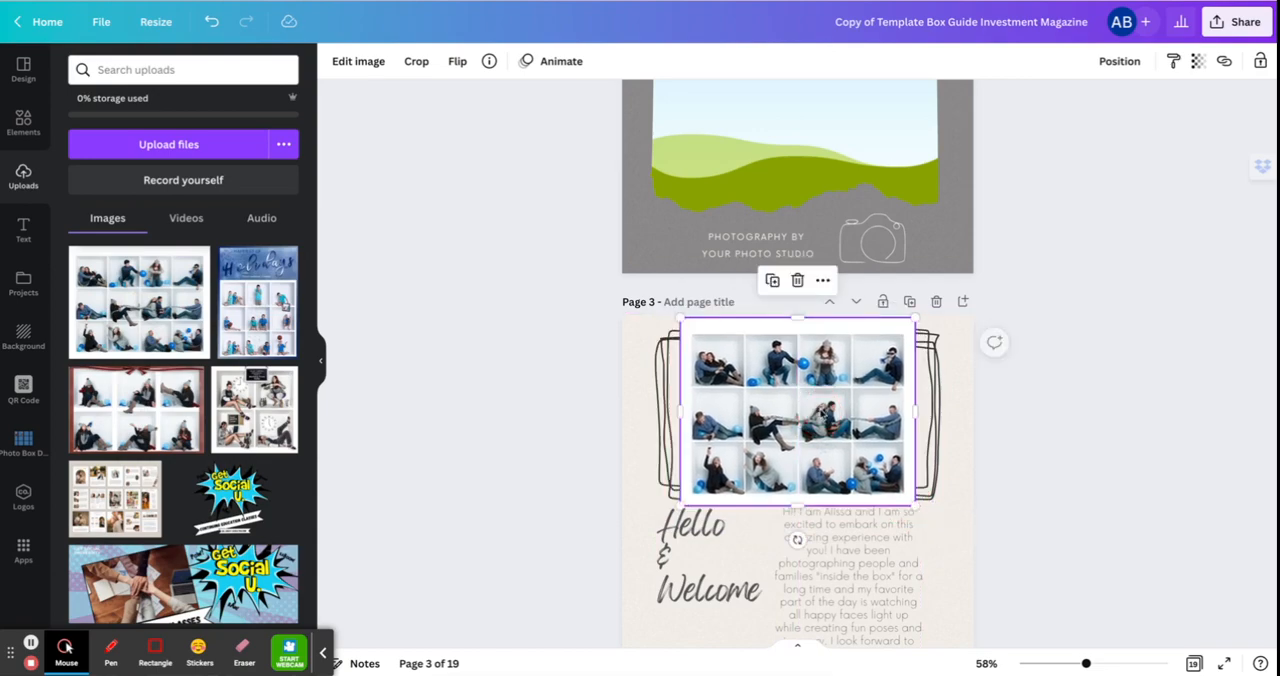
# Send the page 3 photo backward behind the hand-drawn outline and trim its top and bottom edges to fit inside.
pyautogui.click(822, 280)
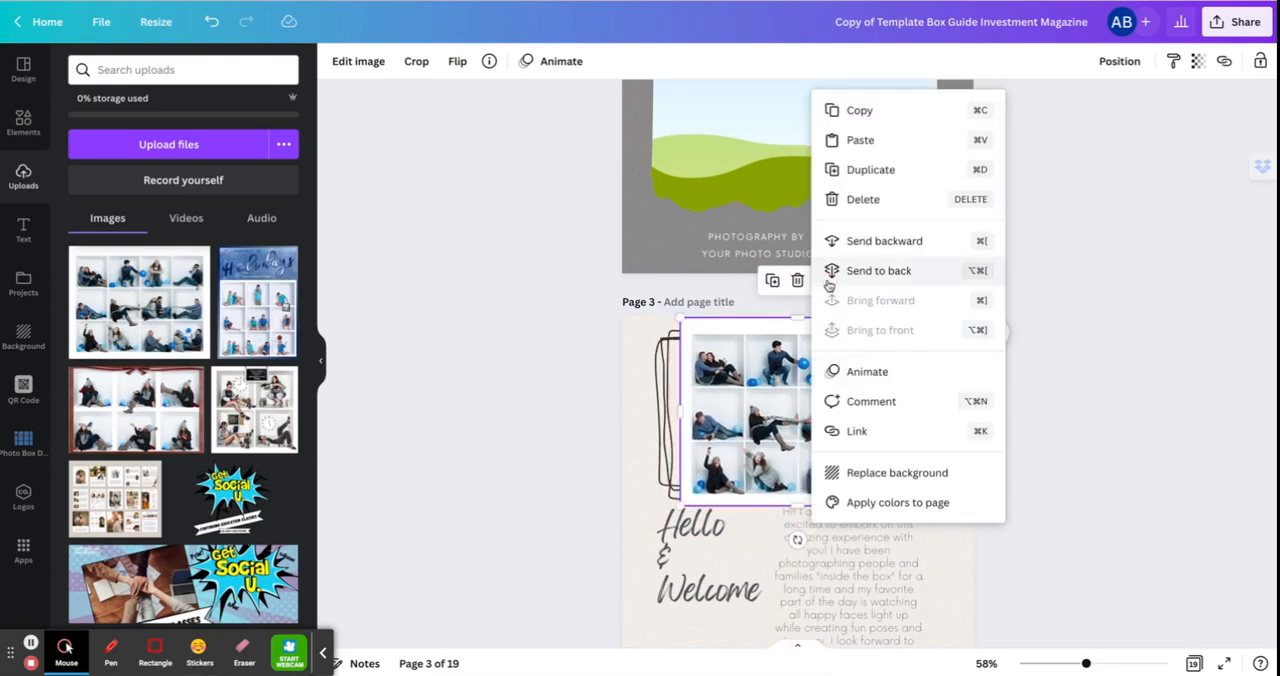
pyautogui.click(877, 242)
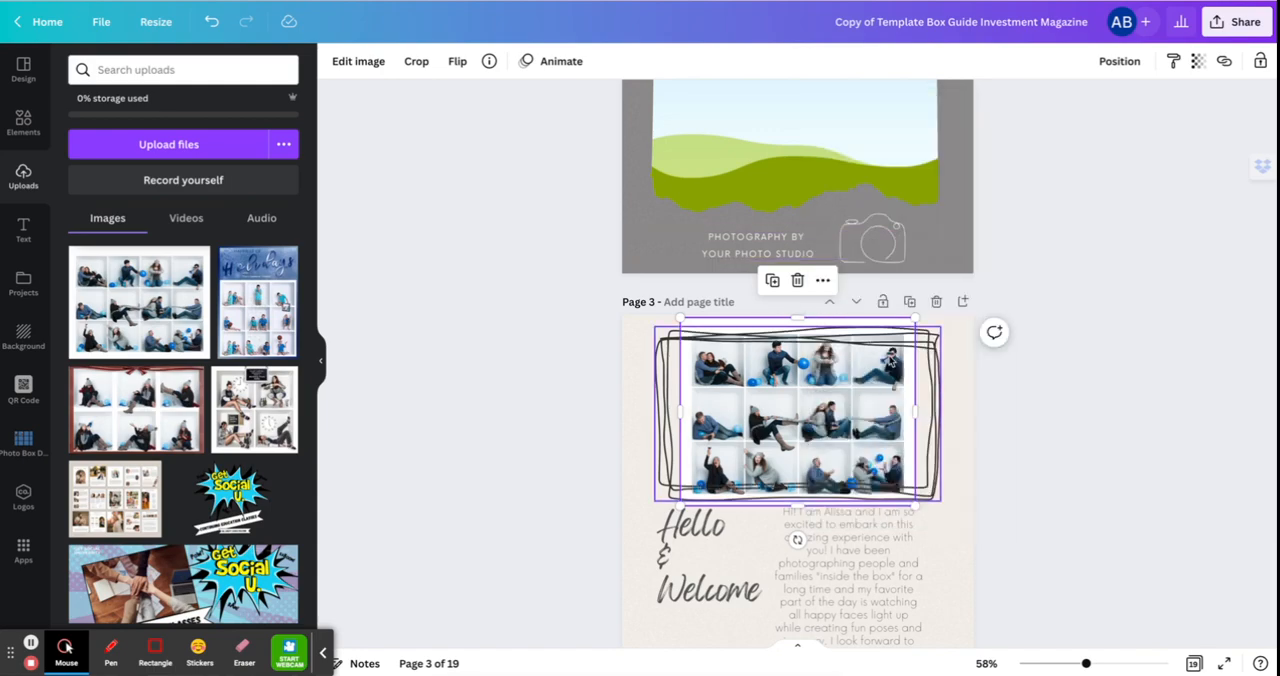
pyautogui.click(795, 314)
pyautogui.moveTo(795, 314); pyautogui.dragTo(795, 324)
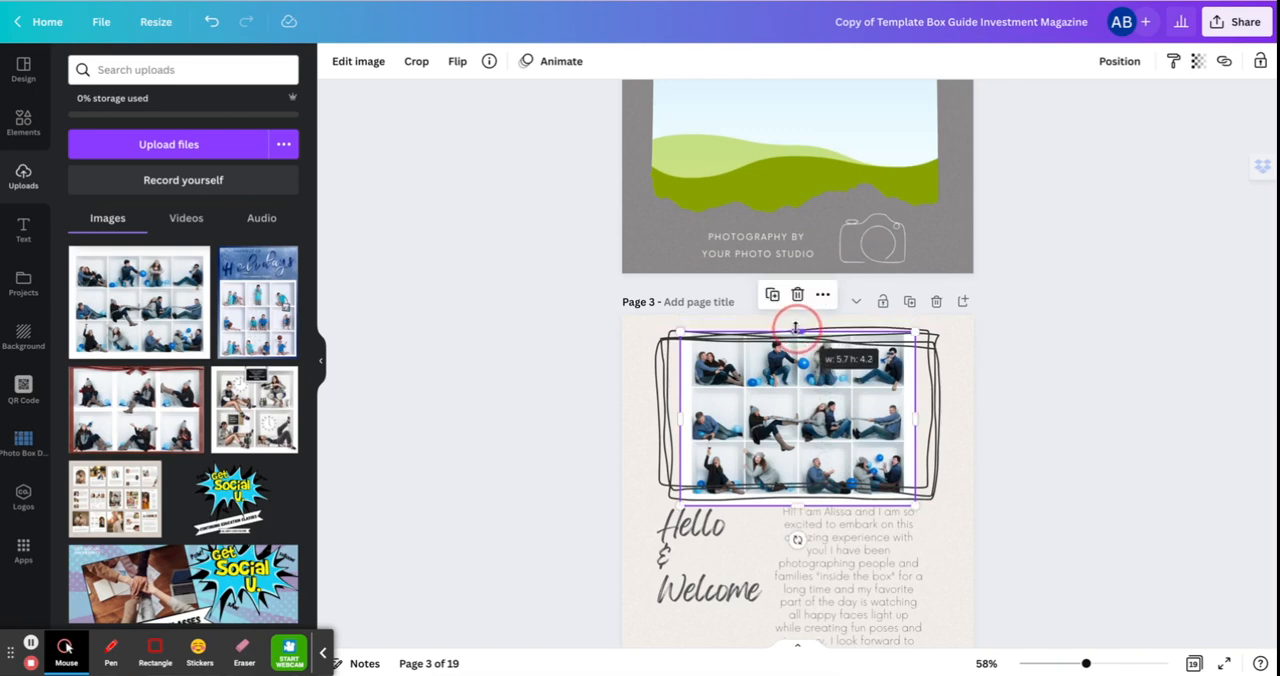
pyautogui.moveTo(797, 503); pyautogui.dragTo(796, 497)
pyautogui.click(1038, 447)
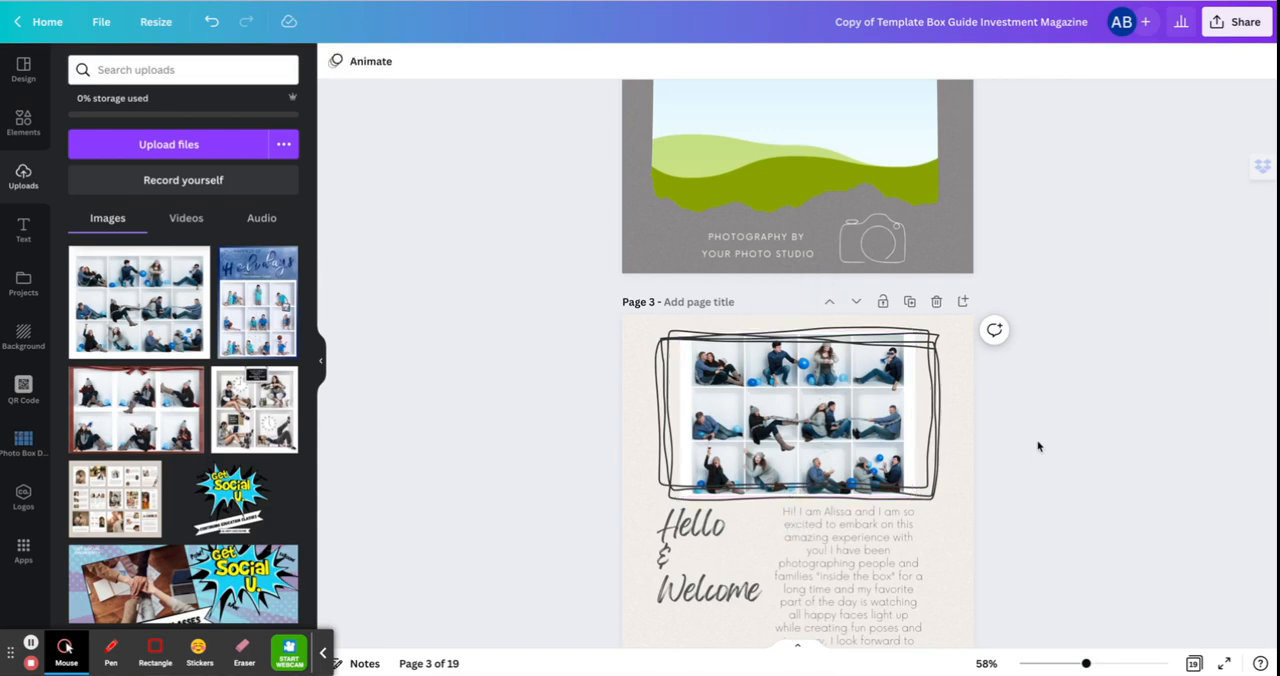
# Change the font of the paragraph under Coordinate you Colors on the page 6 styling tips to Alegreya Sans SC Regular.
pyautogui.scroll(-10, 866, 457)
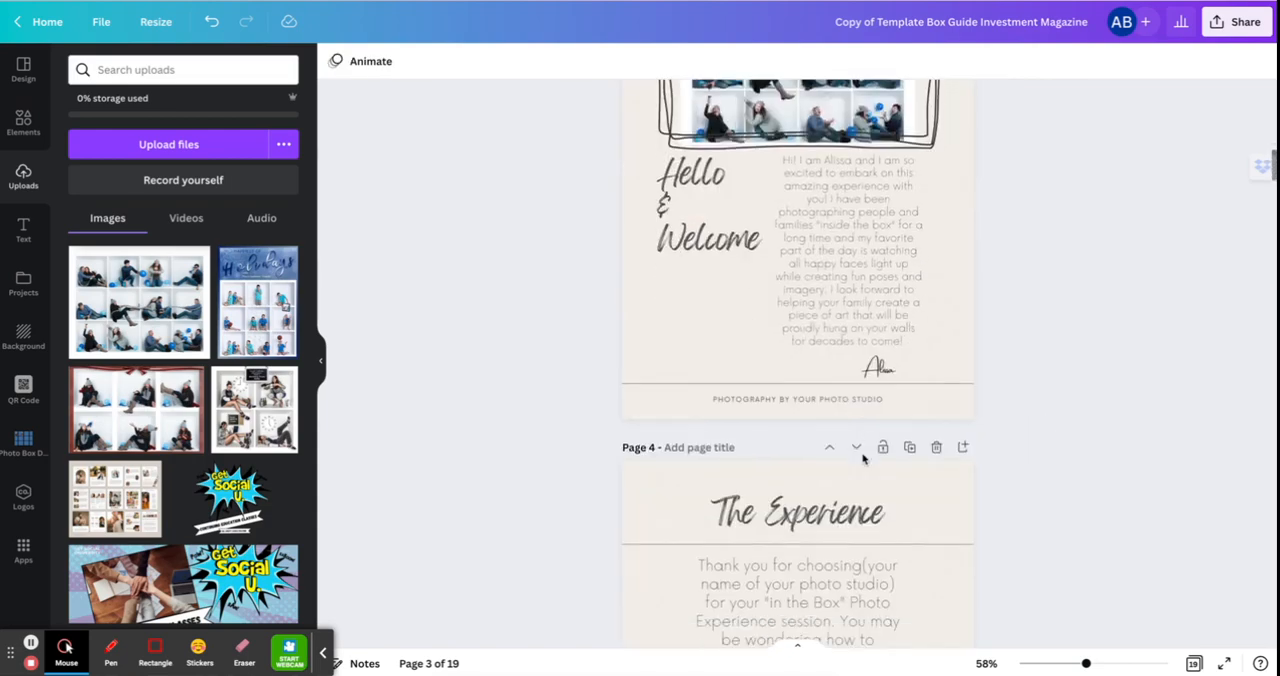
pyautogui.scroll(-8, 864, 457)
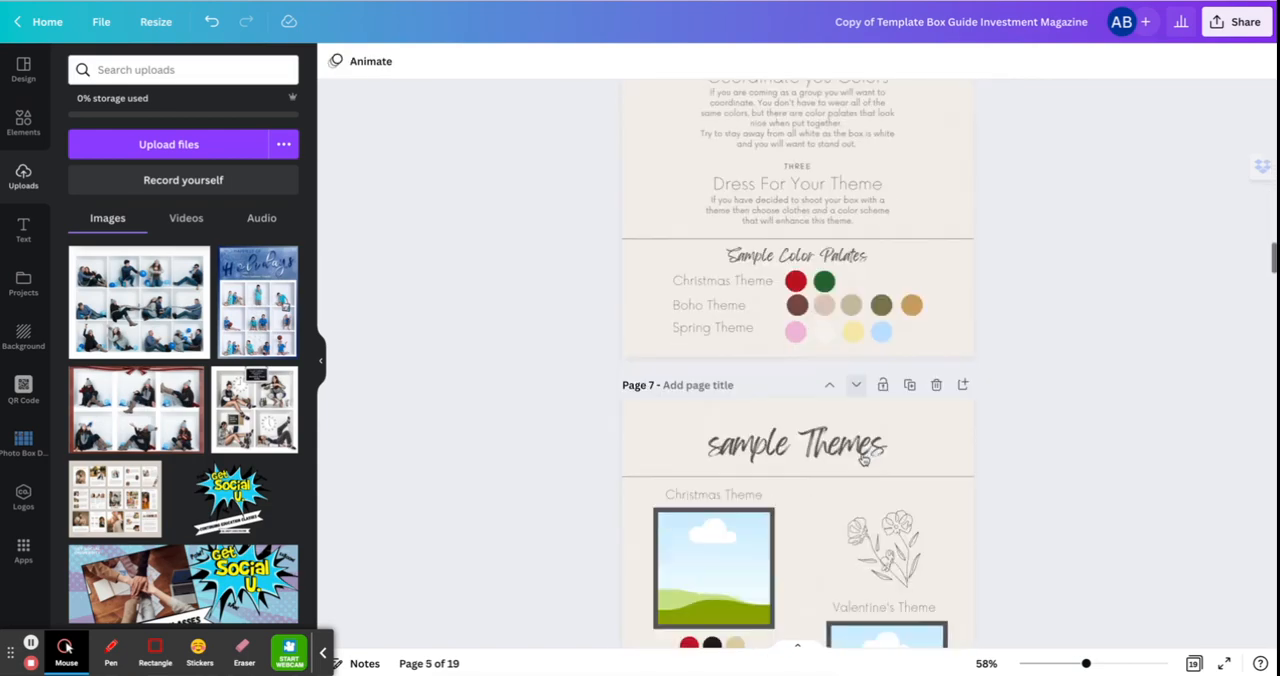
pyautogui.scroll(4, 864, 457)
pyautogui.scroll(-1, 863, 458)
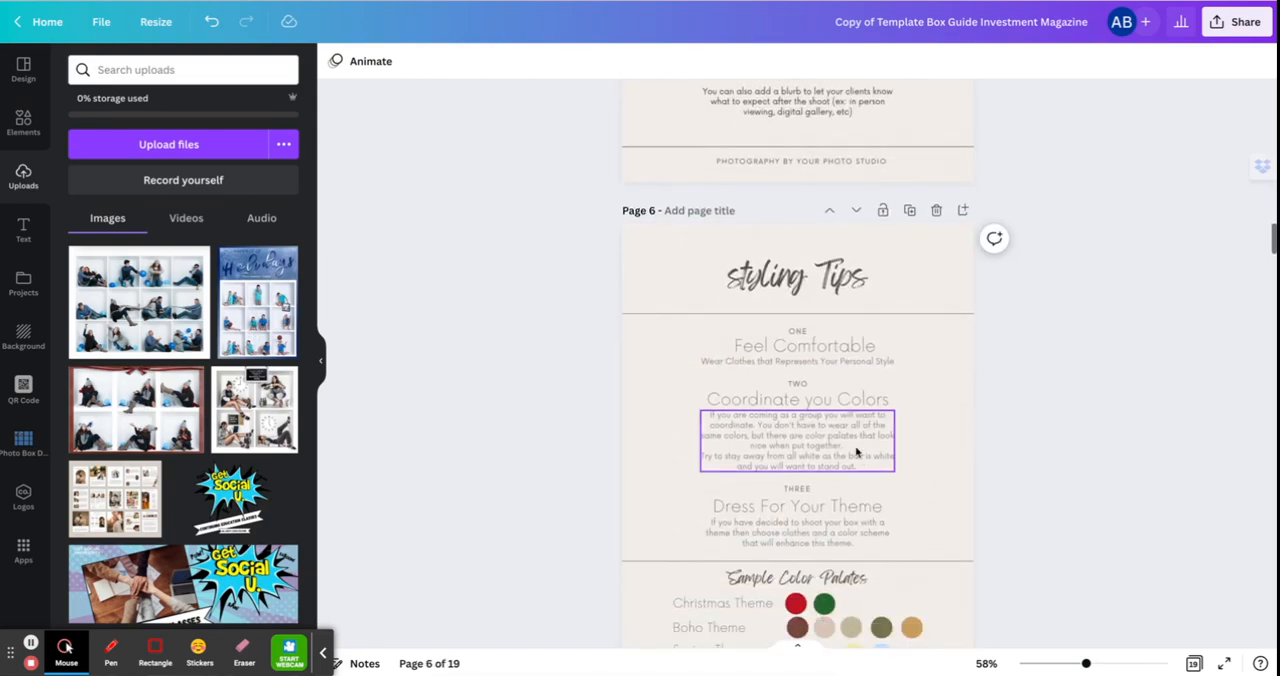
pyautogui.scroll(5, 853, 448)
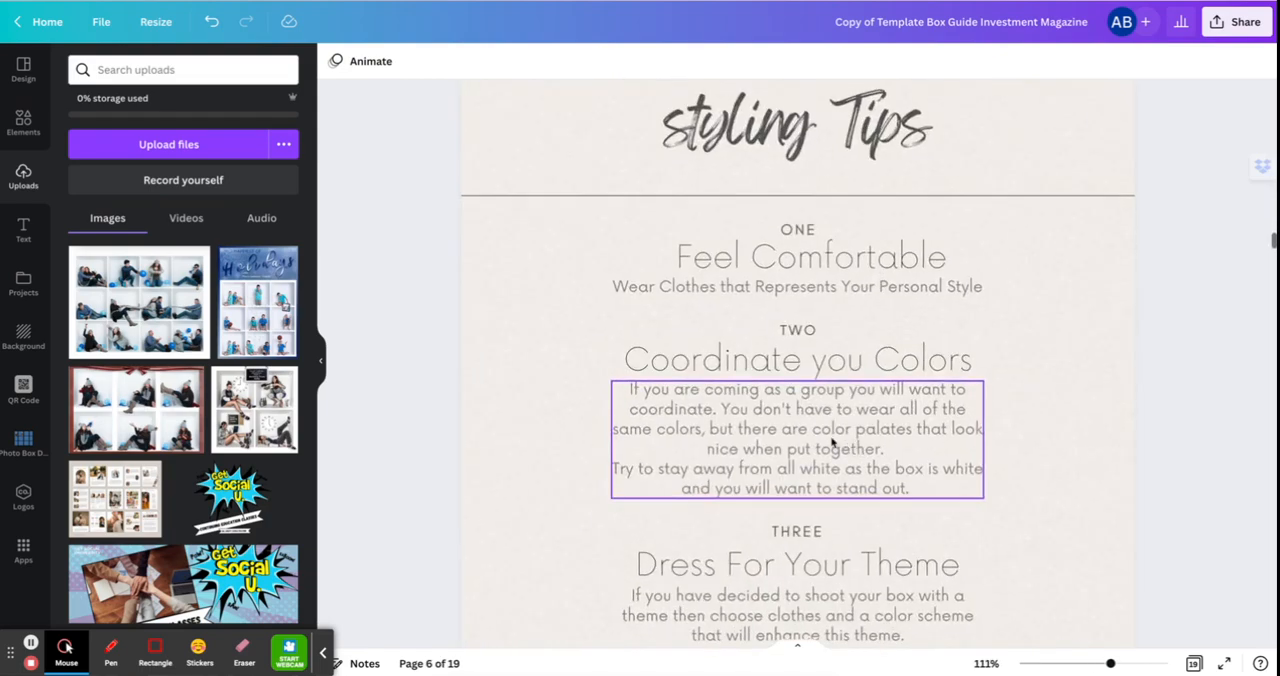
pyautogui.click(832, 443)
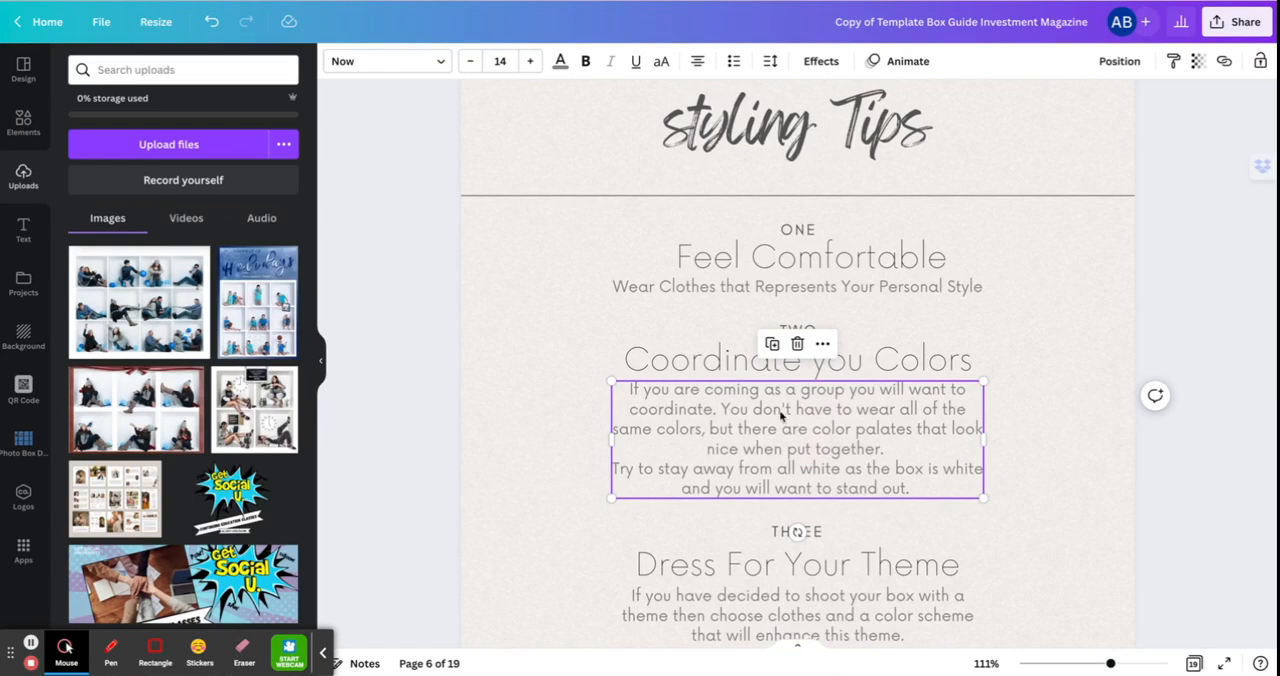
pyautogui.click(441, 61)
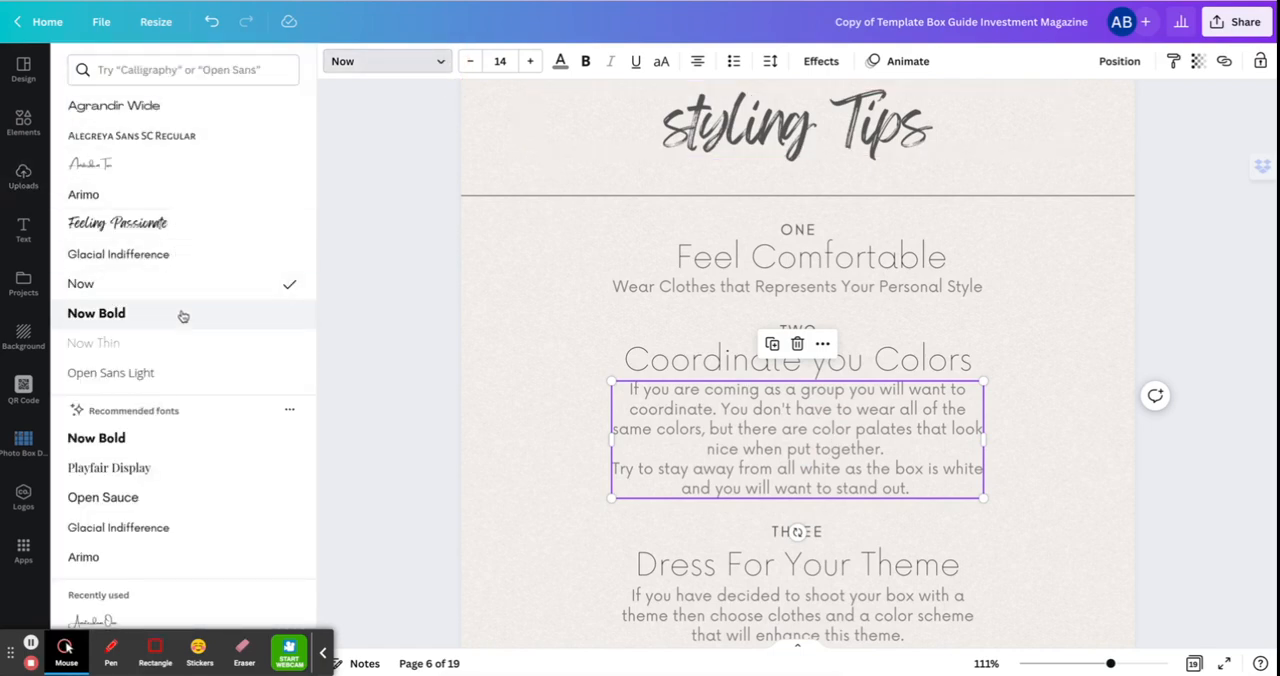
pyautogui.scroll(-1, 165, 410)
pyautogui.scroll(-2, 165, 415)
pyautogui.scroll(3, 163, 414)
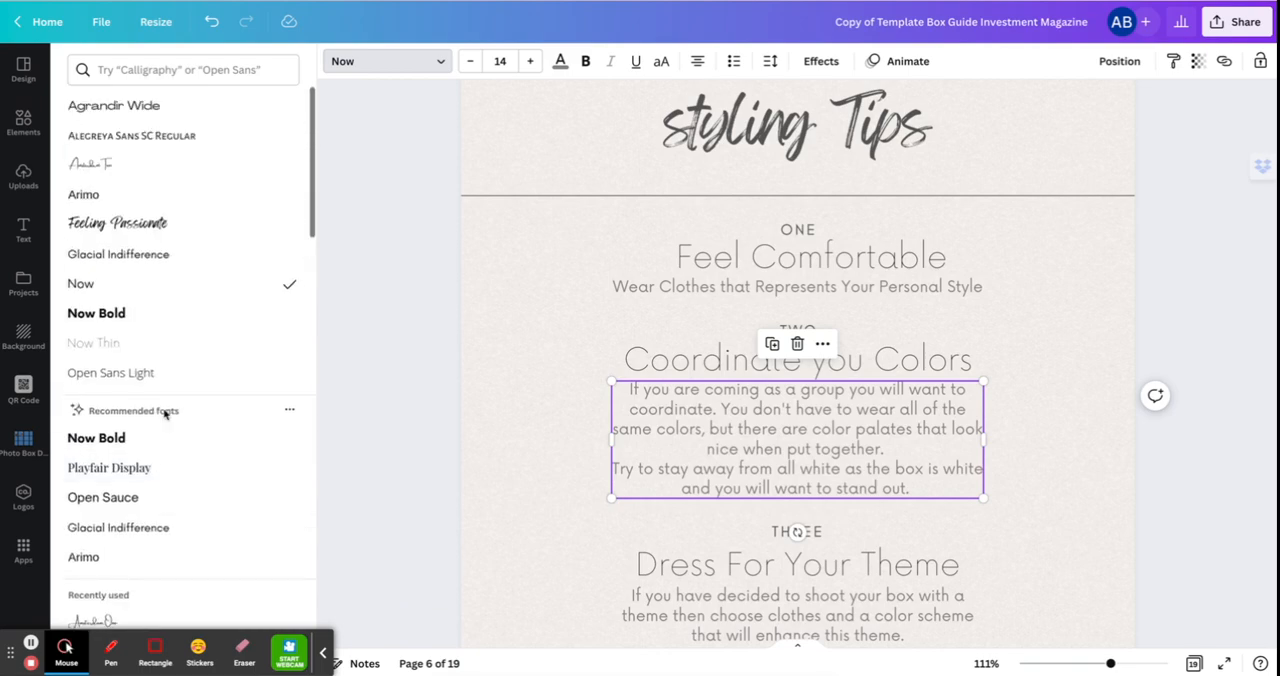
pyautogui.click(156, 140)
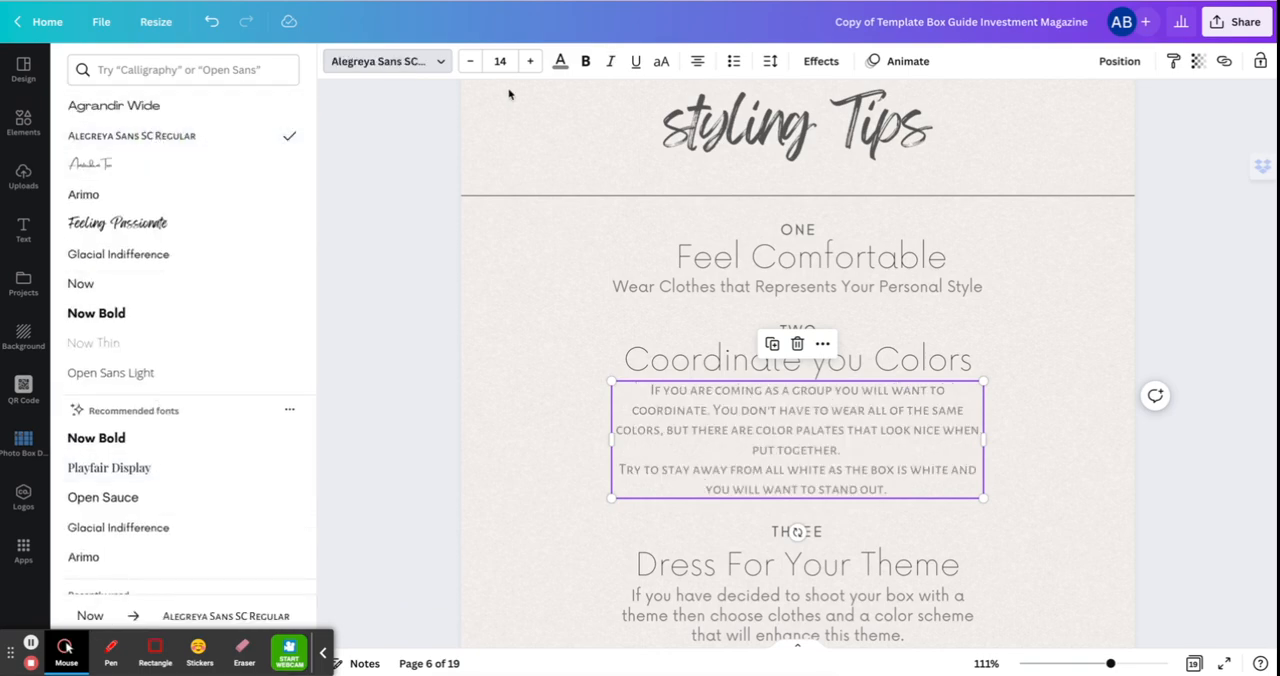
# Color the paragraph under Coordinate you Colors red and move it slightly lower on the page.
pyautogui.click(560, 63)
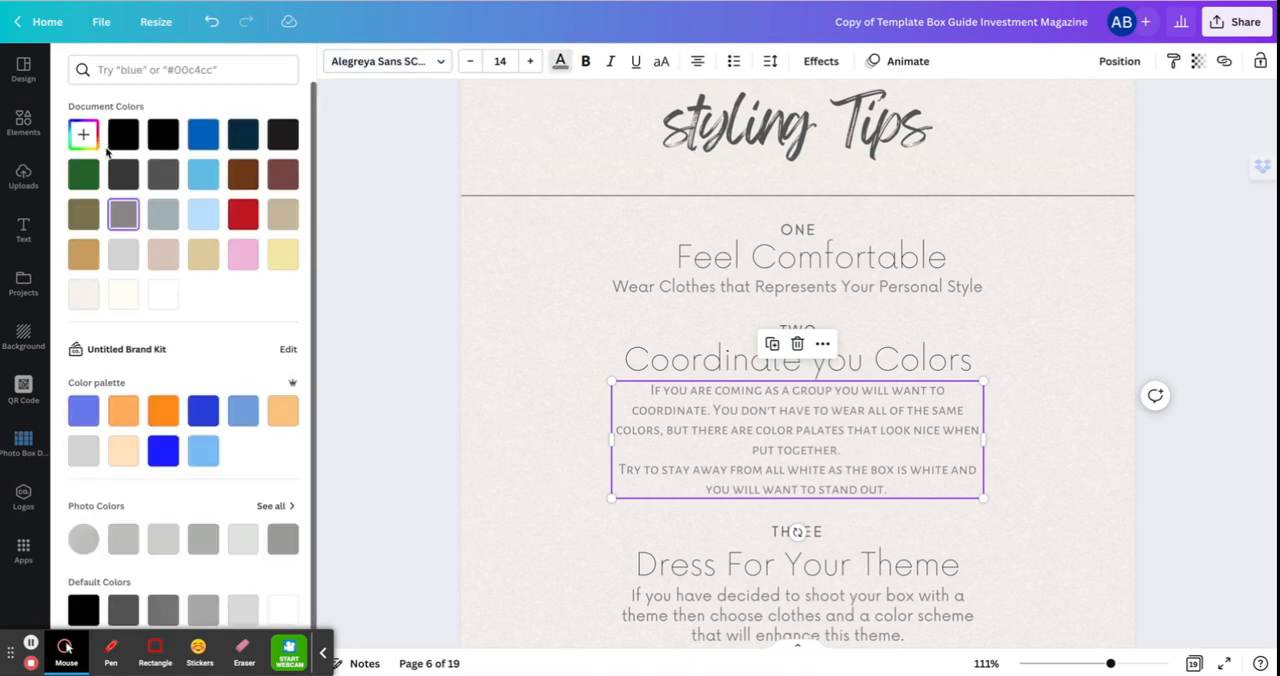
pyautogui.click(246, 211)
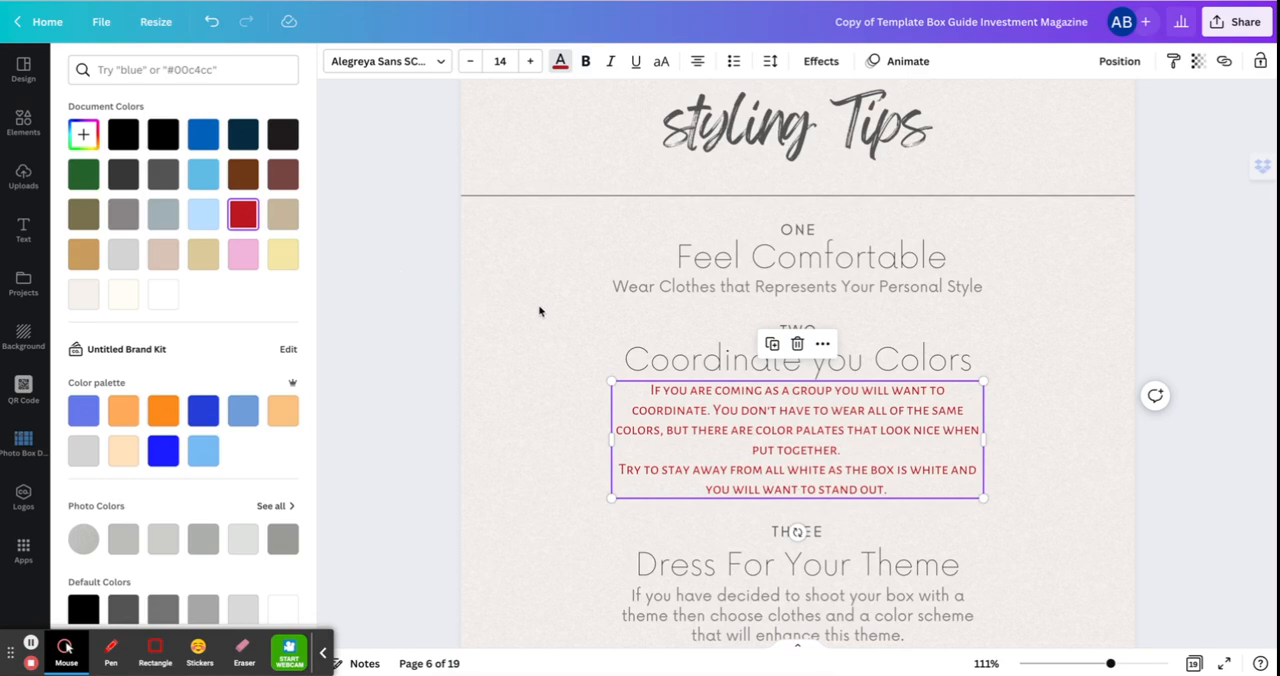
pyautogui.moveTo(737, 426)
pyautogui.mouseDown()
pyautogui.moveTo(640, 436)
pyautogui.moveTo(655, 391)
pyautogui.moveTo(782, 421)
pyautogui.moveTo(740, 443)
pyautogui.mouseUp()
pyautogui.click(518, 299)
pyautogui.scroll(-1, 518, 299)
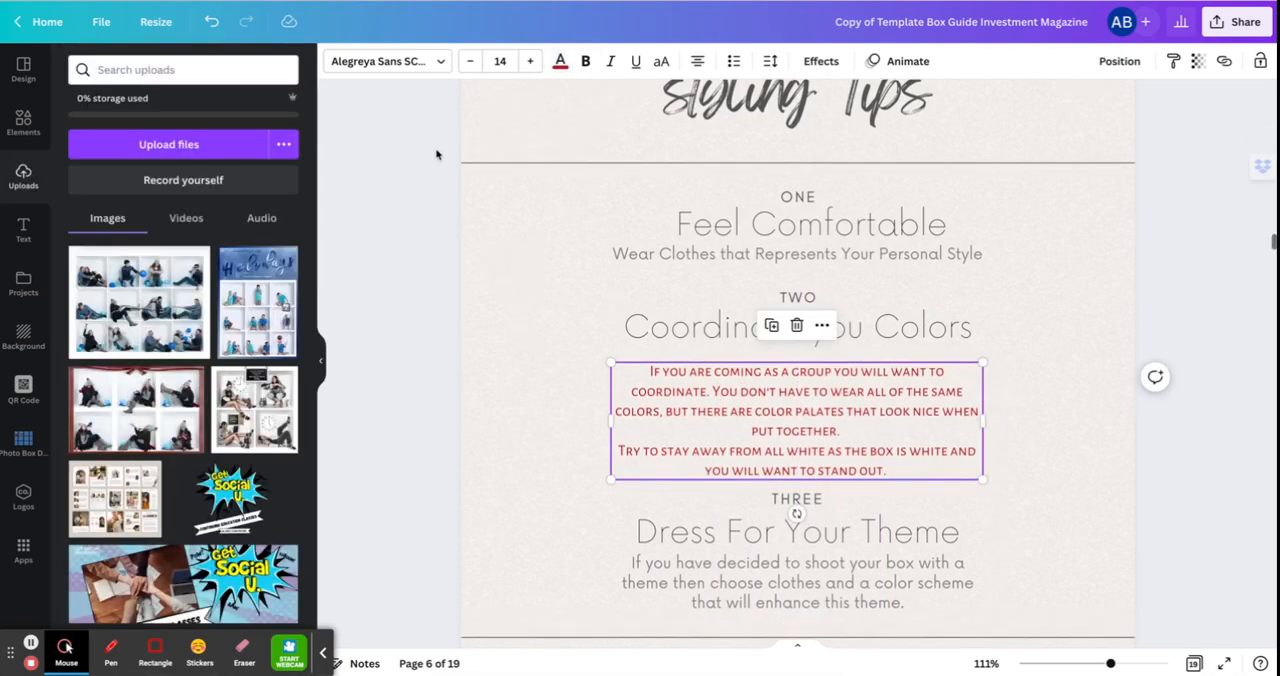
# Undo the paragraph's move and its red text color.
pyautogui.click(210, 22)
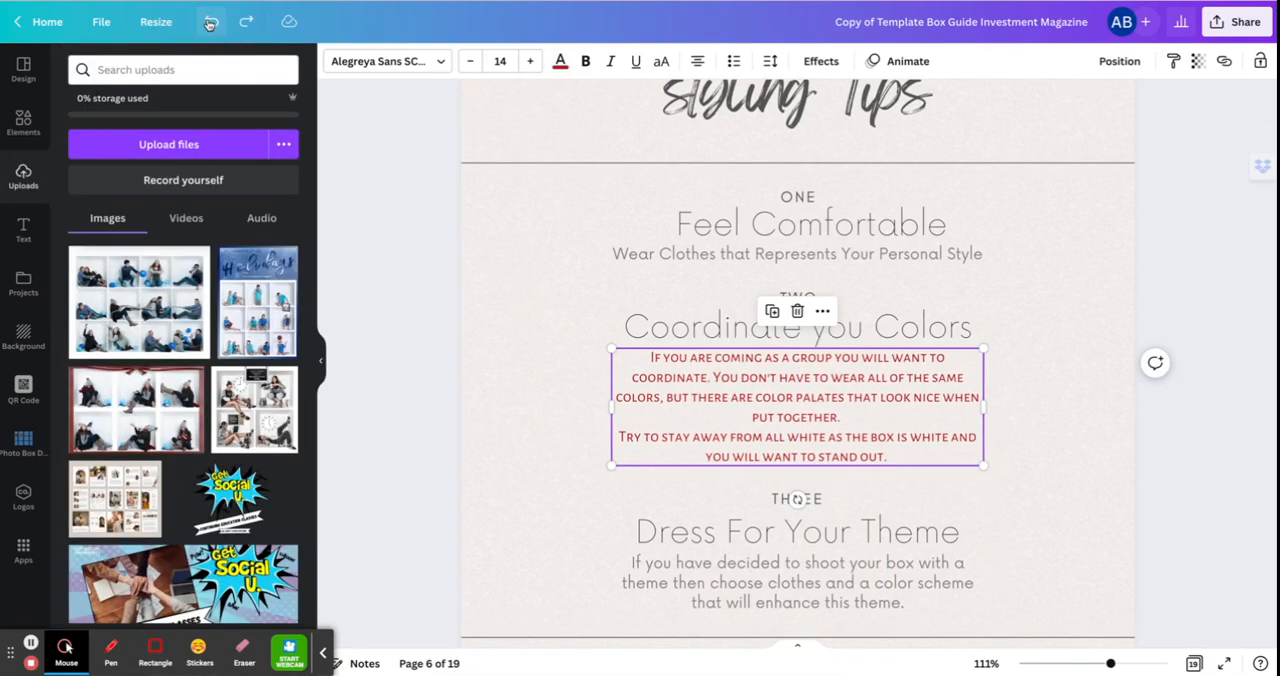
pyautogui.click(210, 22)
# Look through pages 7 to 11, examining the sample theme frames, price guide, art package and A La Carte price lists.
pyautogui.scroll(-6, 534, 260)
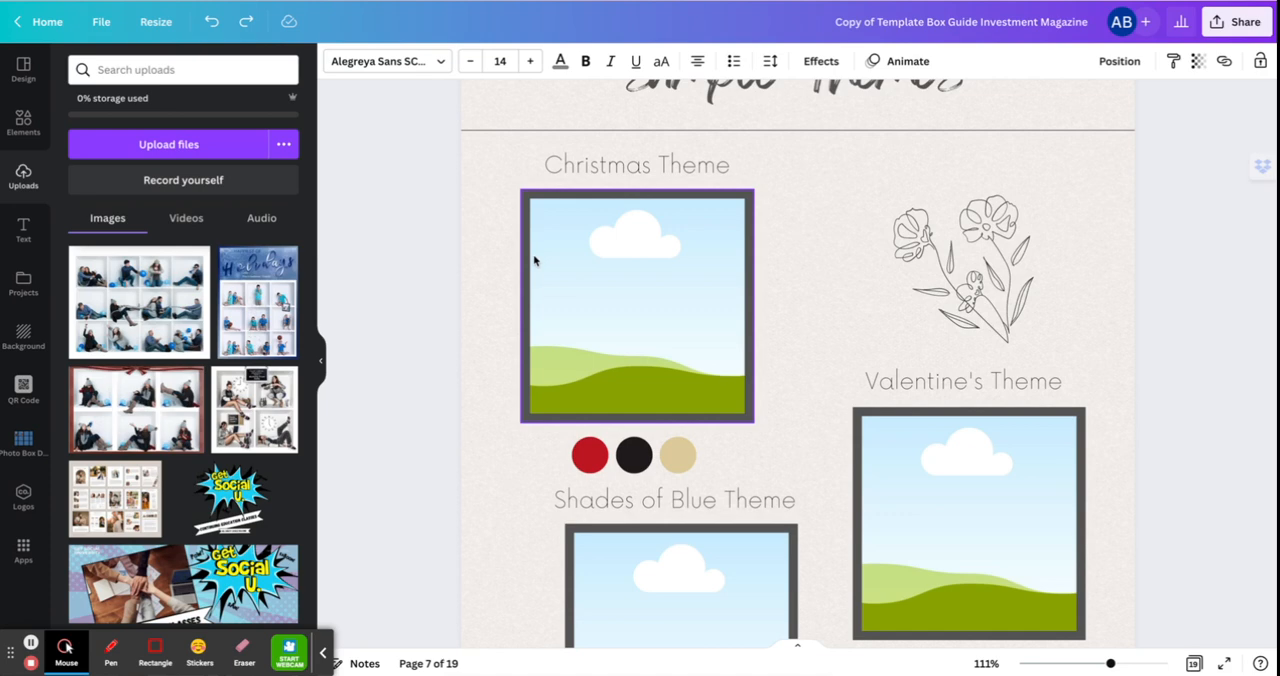
pyautogui.scroll(-6, 493, 299)
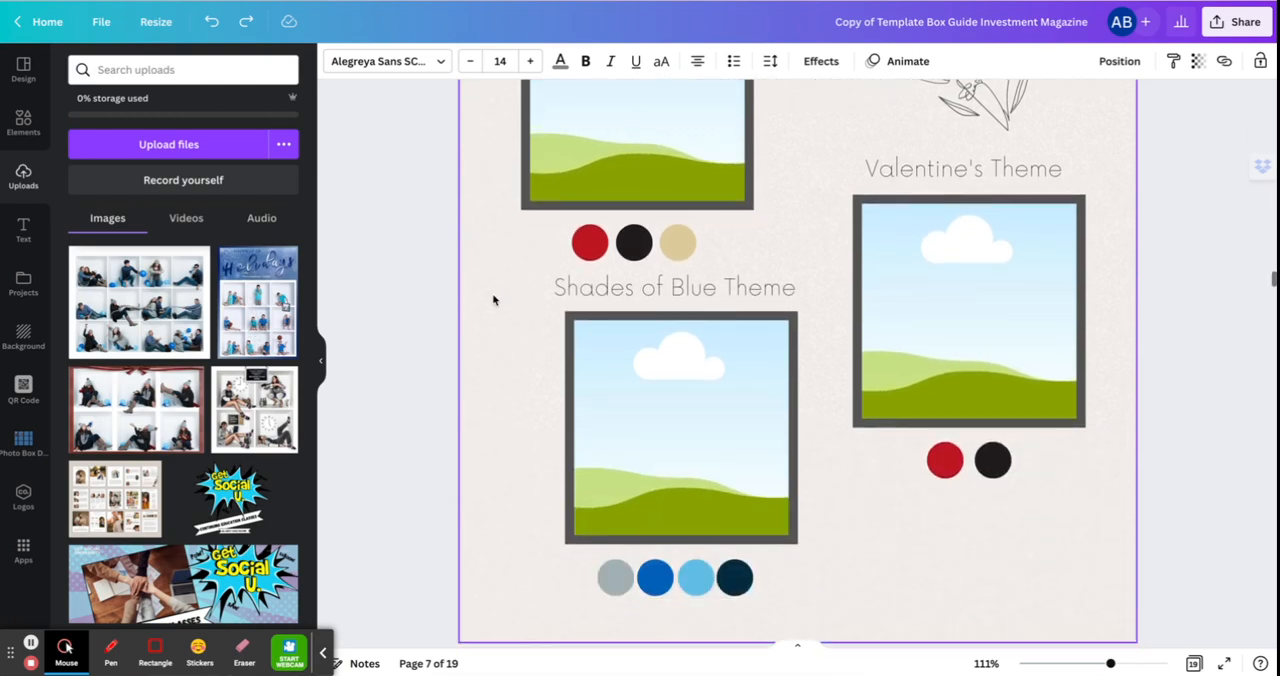
pyautogui.scroll(-10, 493, 299)
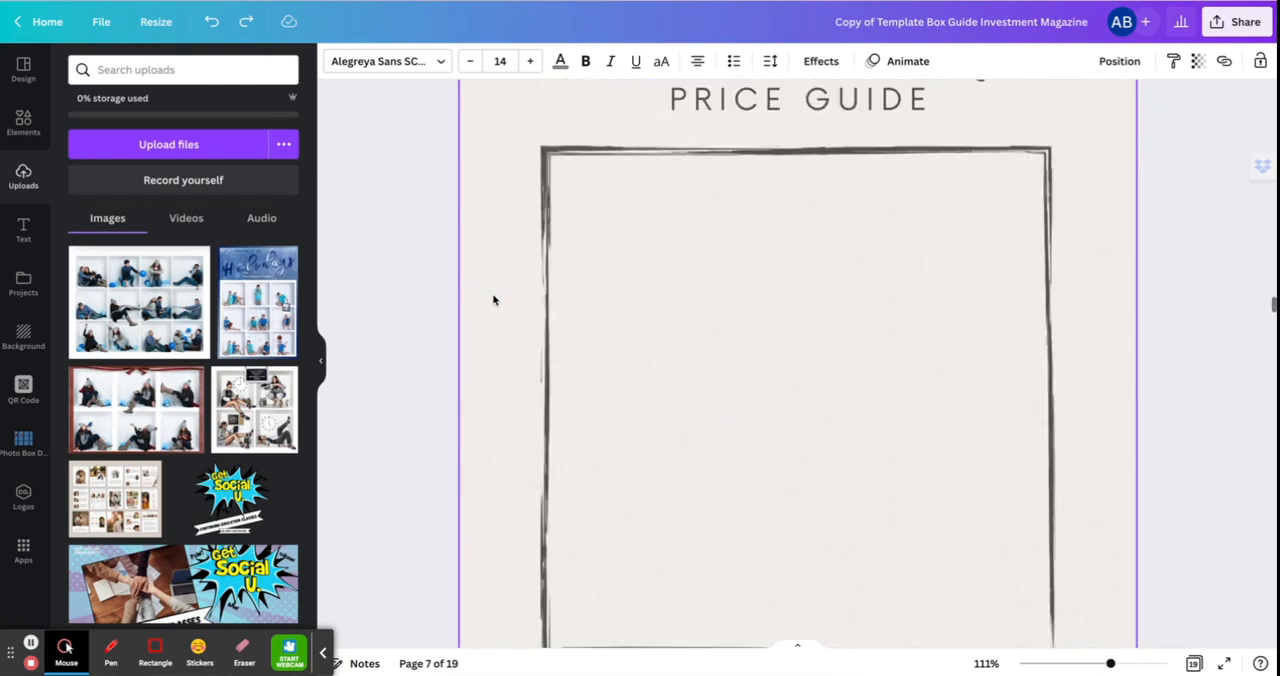
pyautogui.scroll(-9, 493, 299)
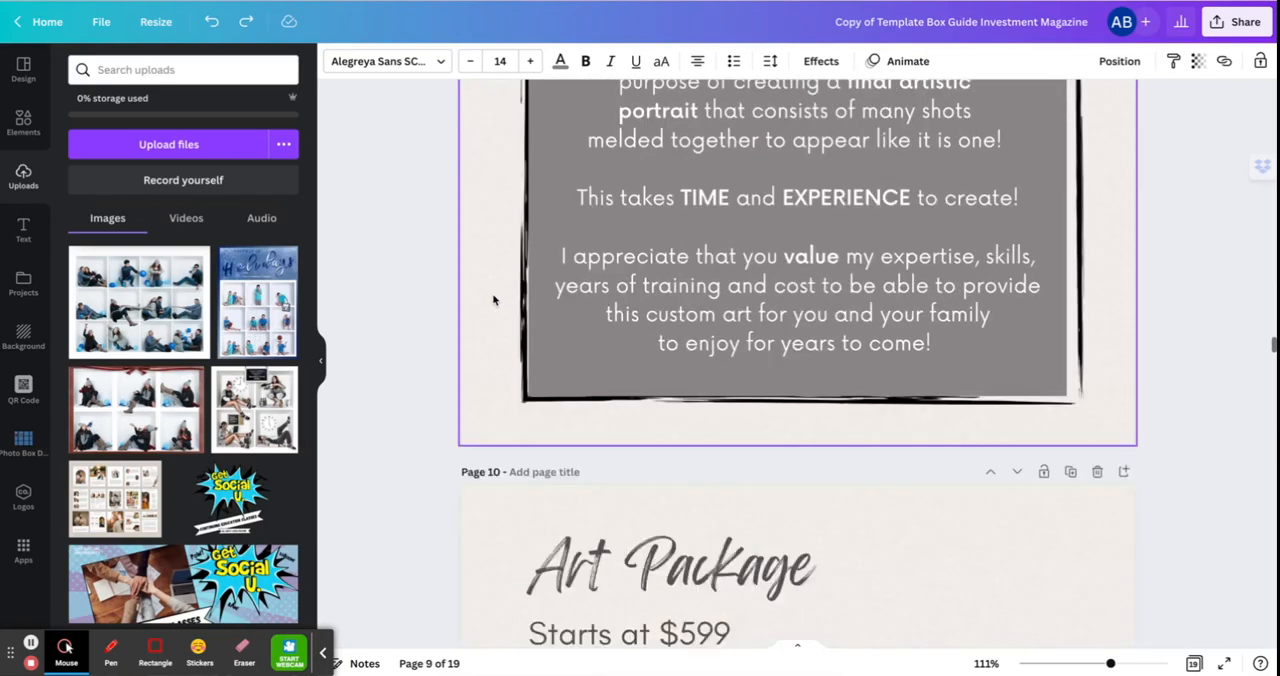
pyautogui.scroll(-10, 493, 299)
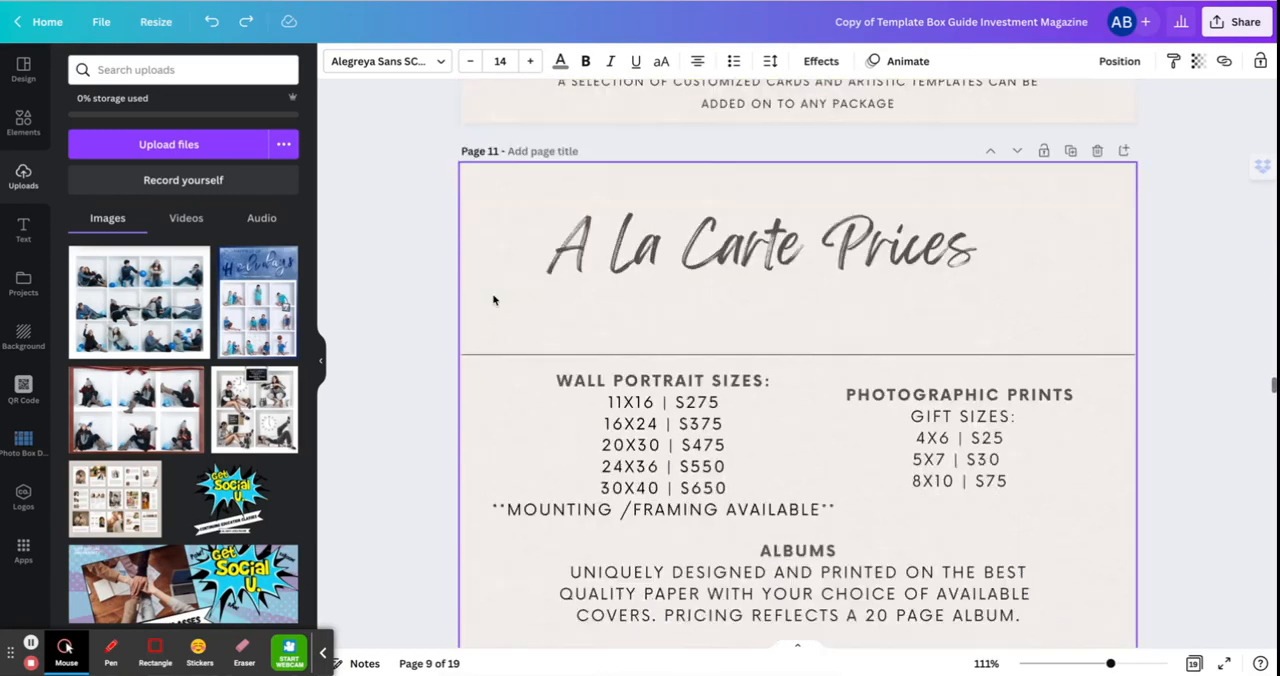
pyautogui.scroll(-1, 493, 299)
pyautogui.click(642, 144)
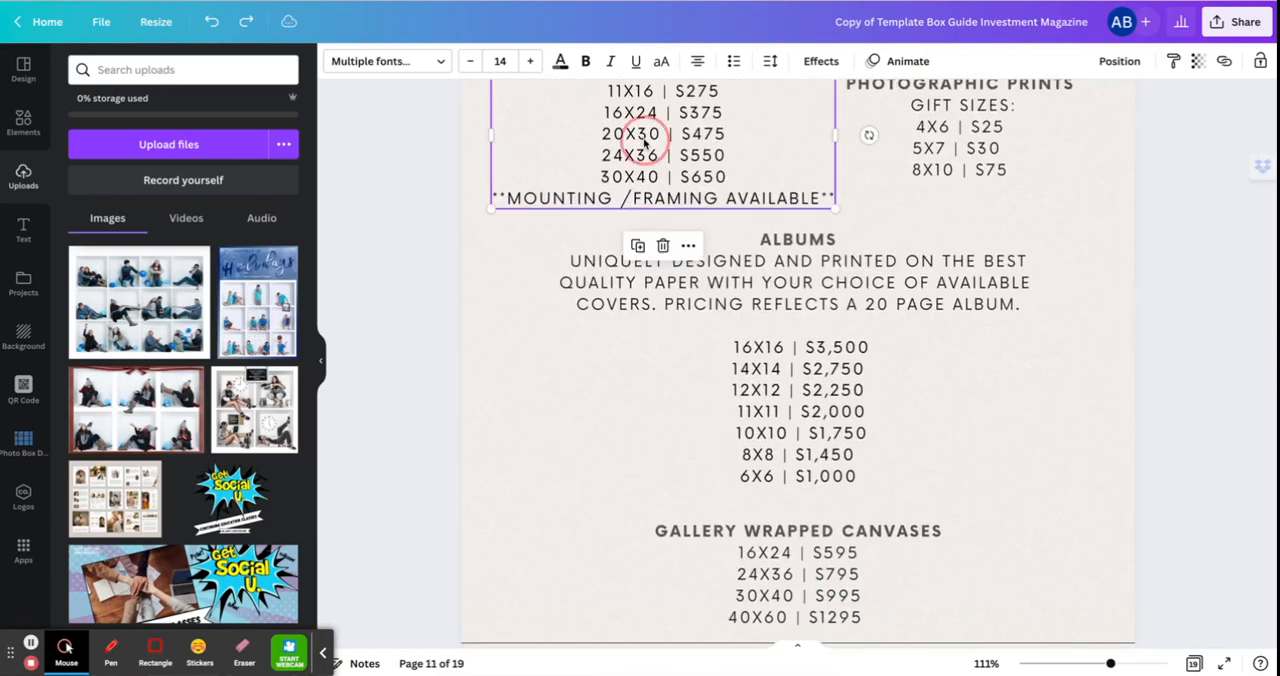
pyautogui.scroll(15, 787, 405)
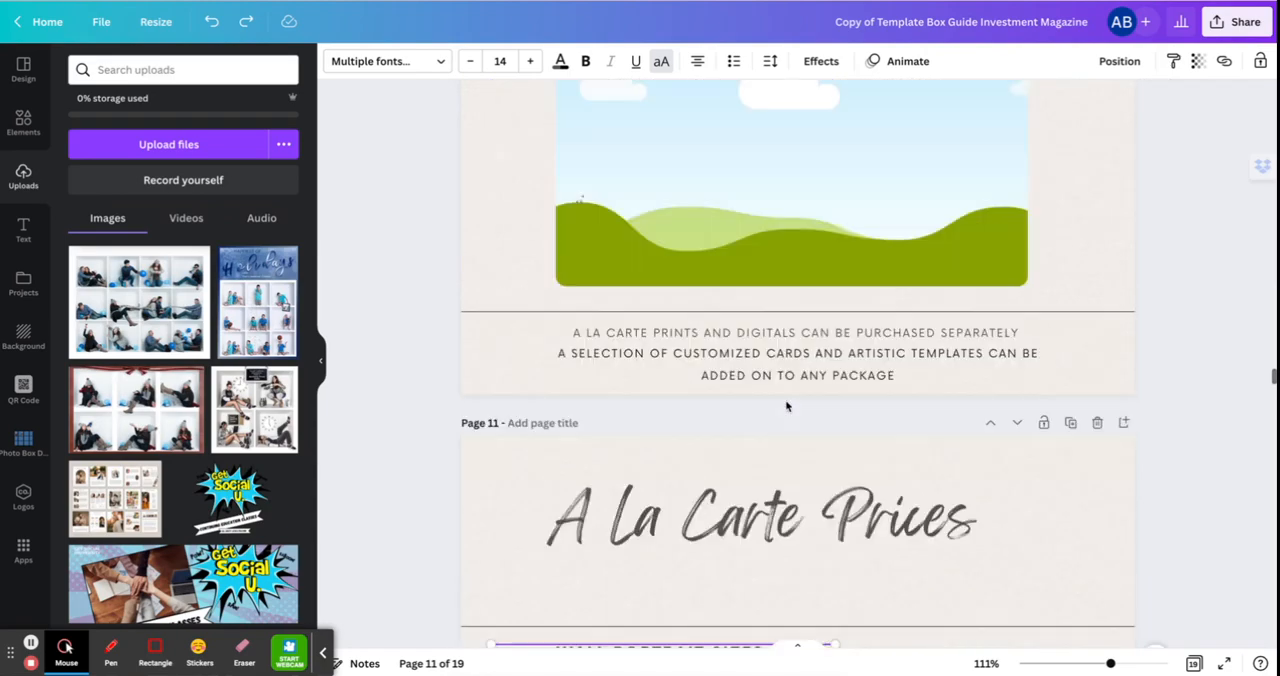
pyautogui.scroll(-10, 787, 405)
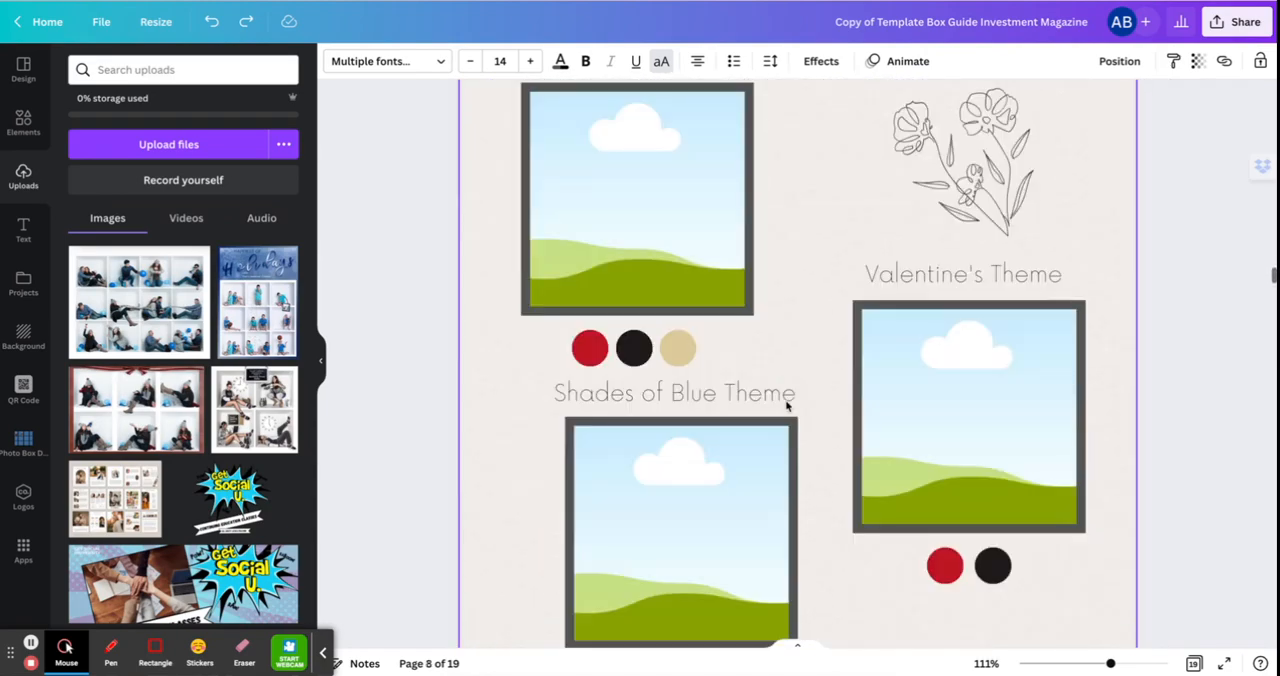
pyautogui.scroll(-10, 787, 405)
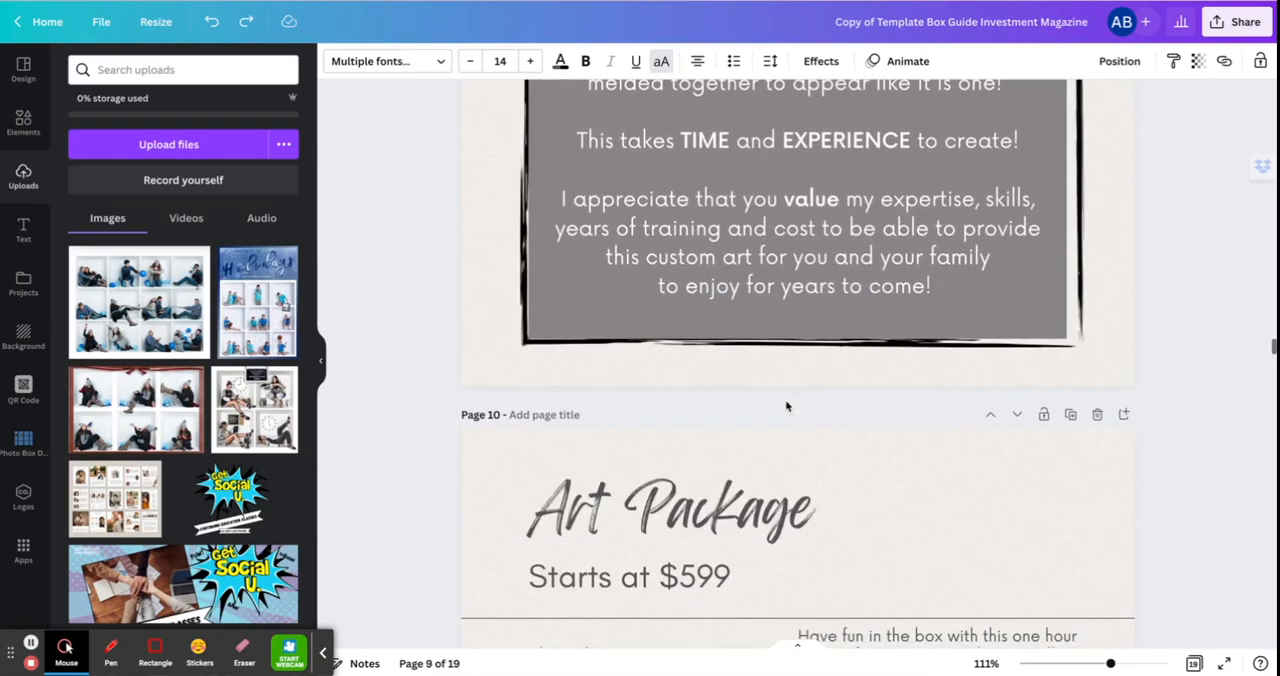
# Delete the A La Carte Prices page from the magazine.
pyautogui.scroll(-5, 787, 405)
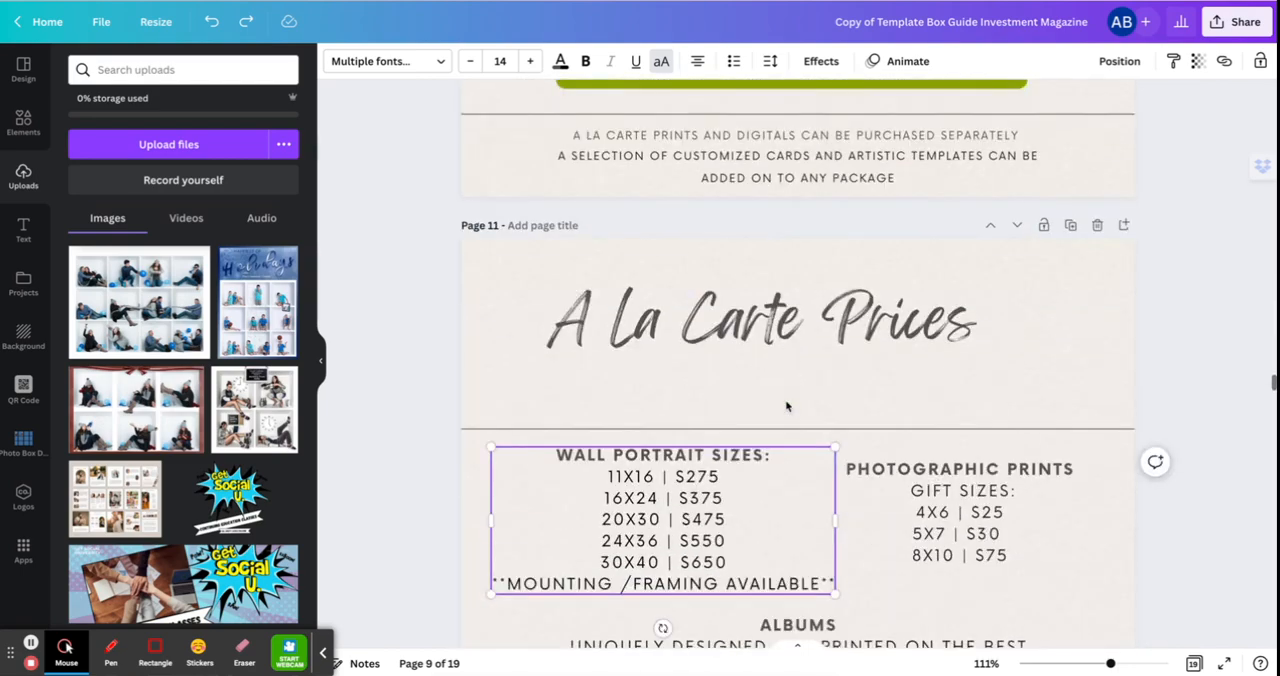
pyautogui.scroll(-1, 969, 407)
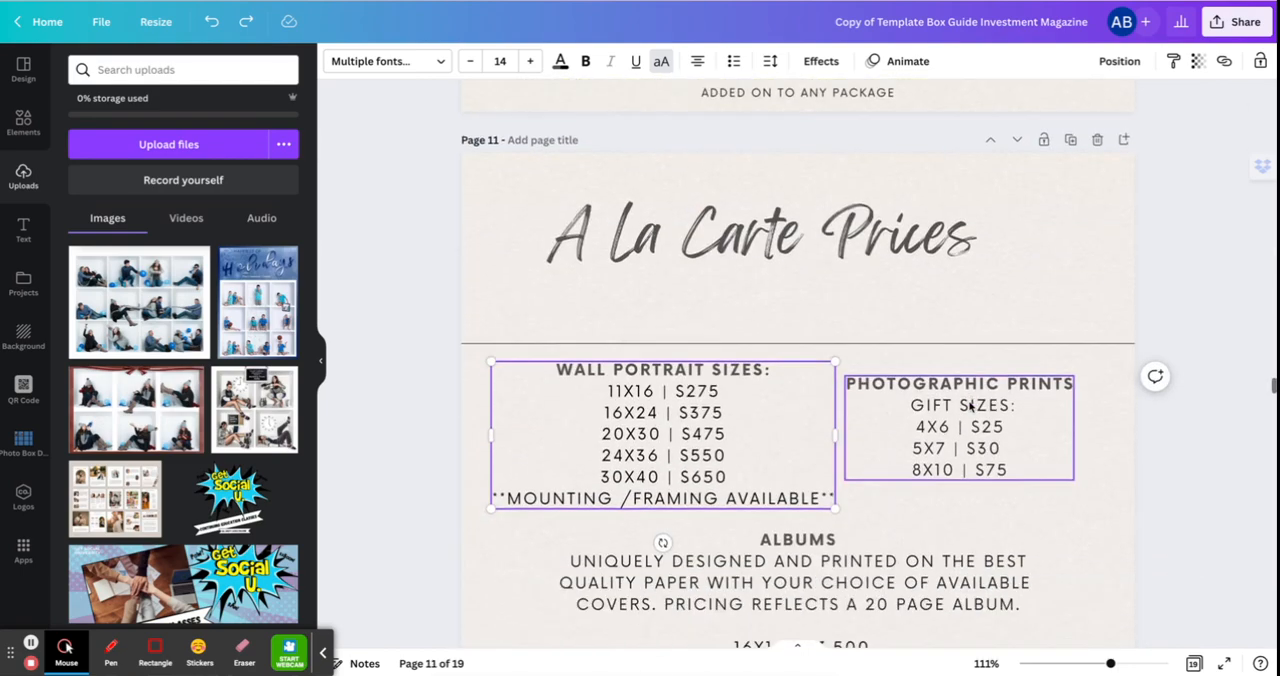
pyautogui.click(1104, 184)
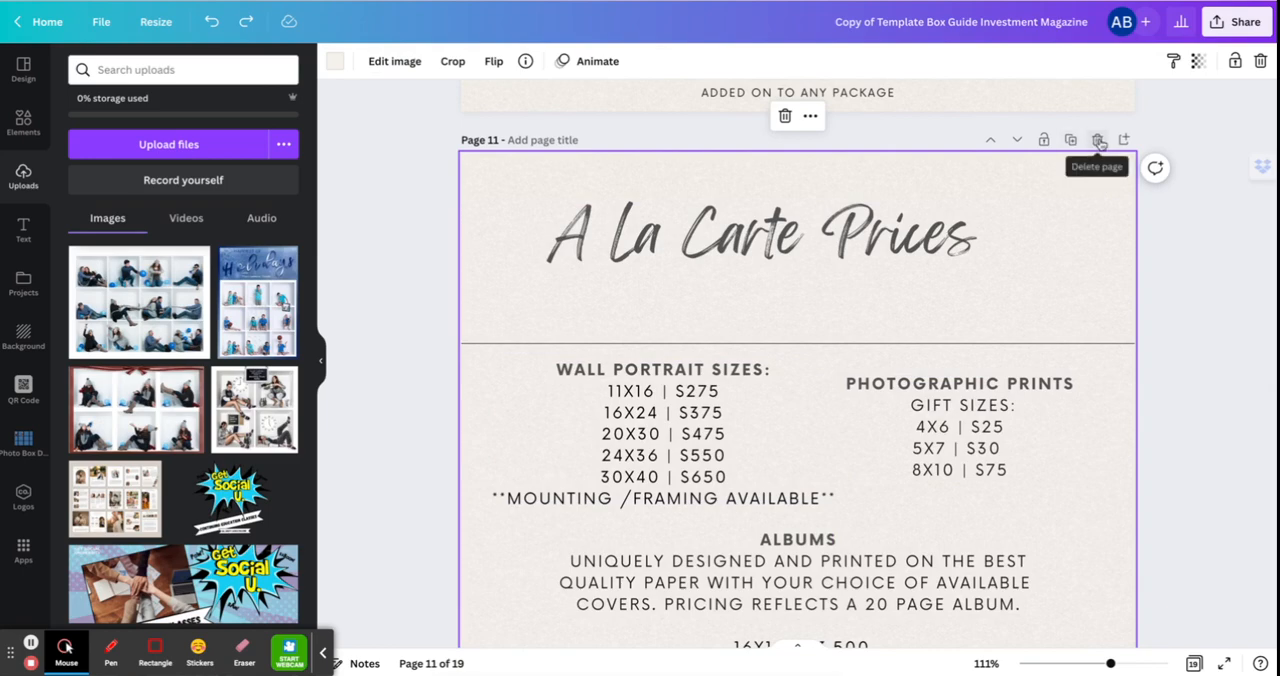
pyautogui.click(1098, 141)
# Look over the Art Package page and the Pricing Guide page with its two photo frames and package tiers.
pyautogui.scroll(2, 1100, 145)
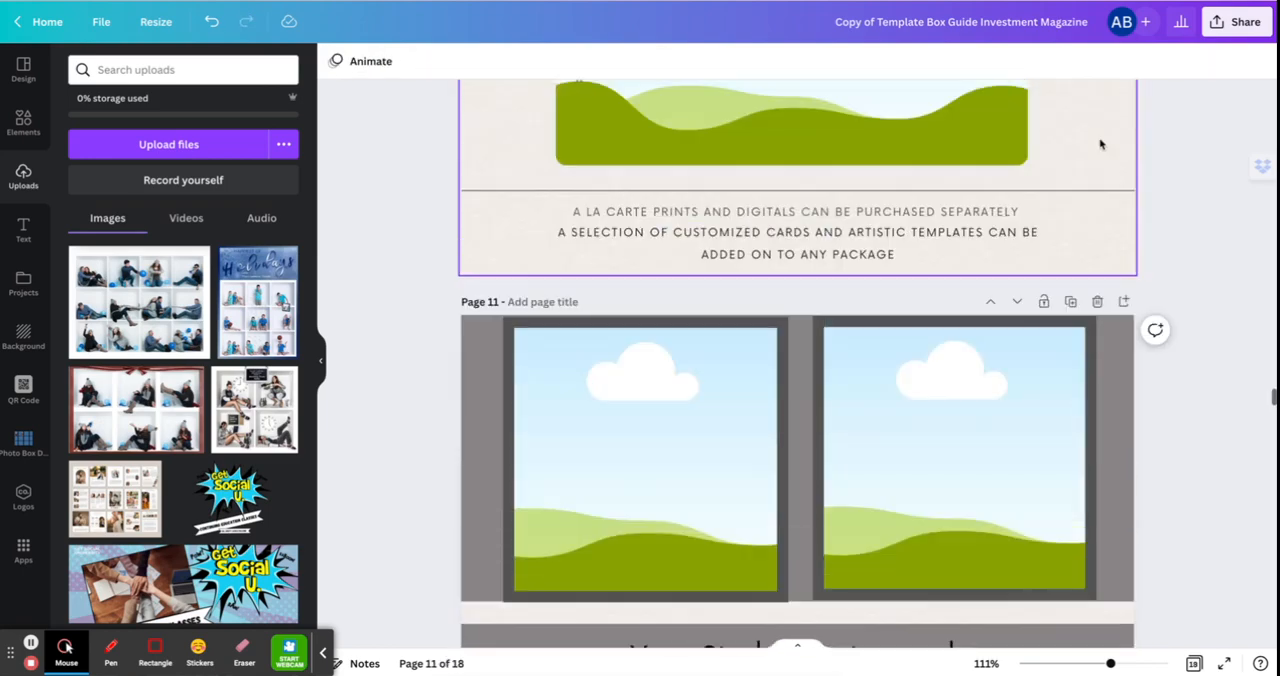
pyautogui.scroll(8, 1100, 145)
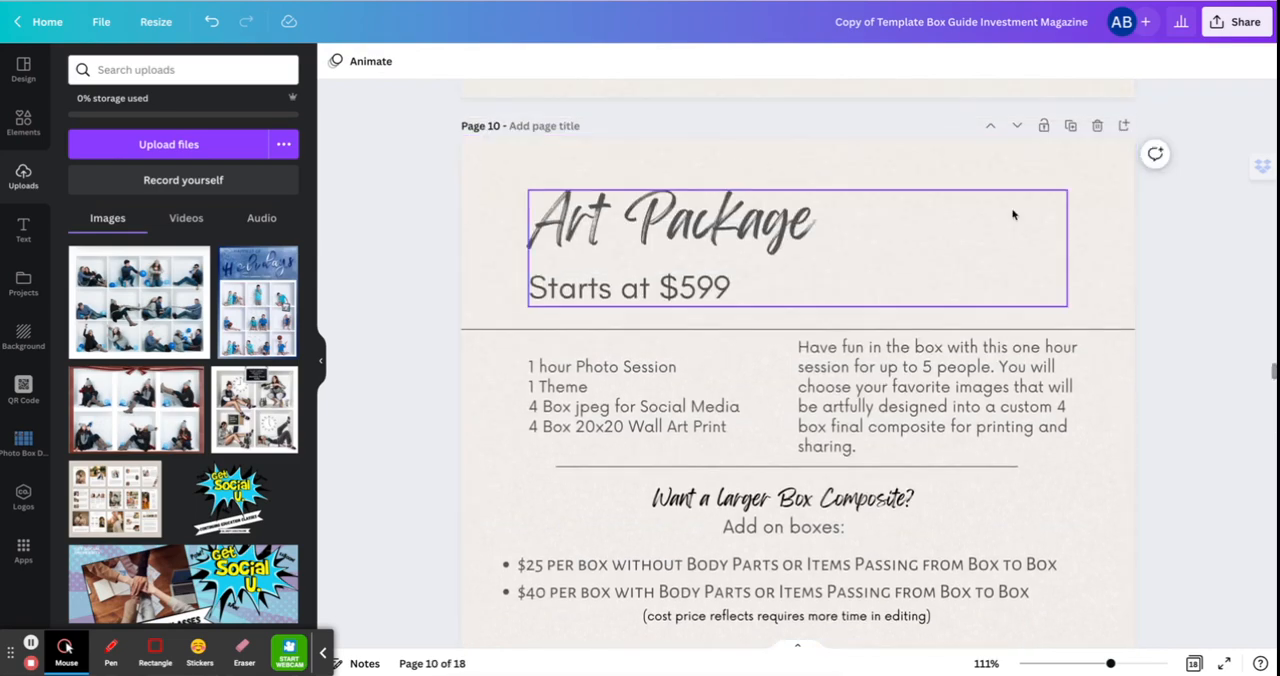
pyautogui.click(1051, 160)
pyautogui.scroll(-1, 1036, 243)
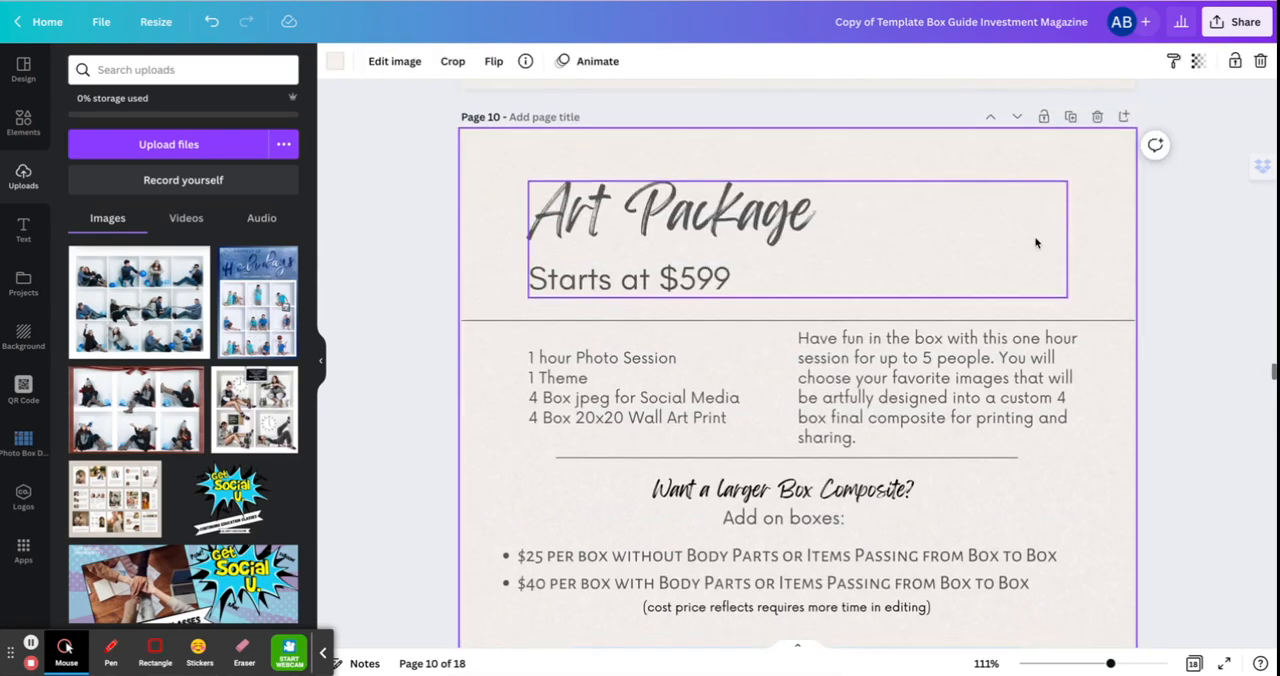
pyautogui.scroll(-10, 1036, 243)
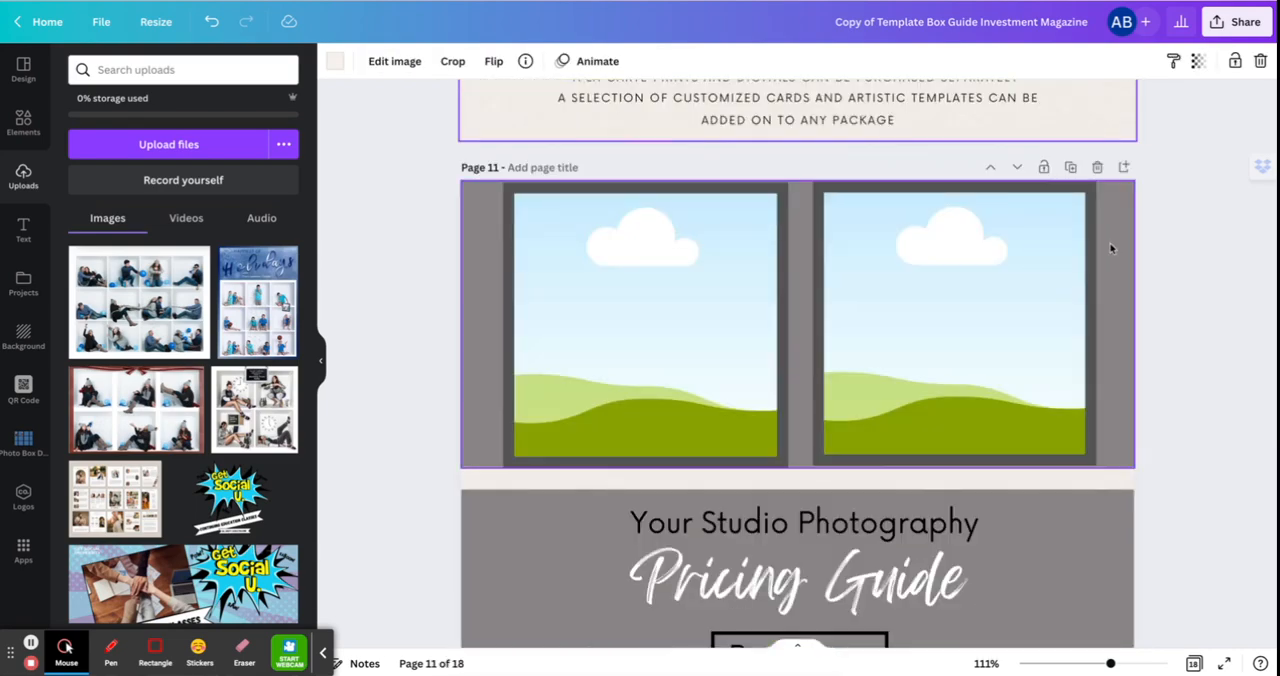
pyautogui.click(1110, 248)
pyautogui.scroll(-4, 1110, 248)
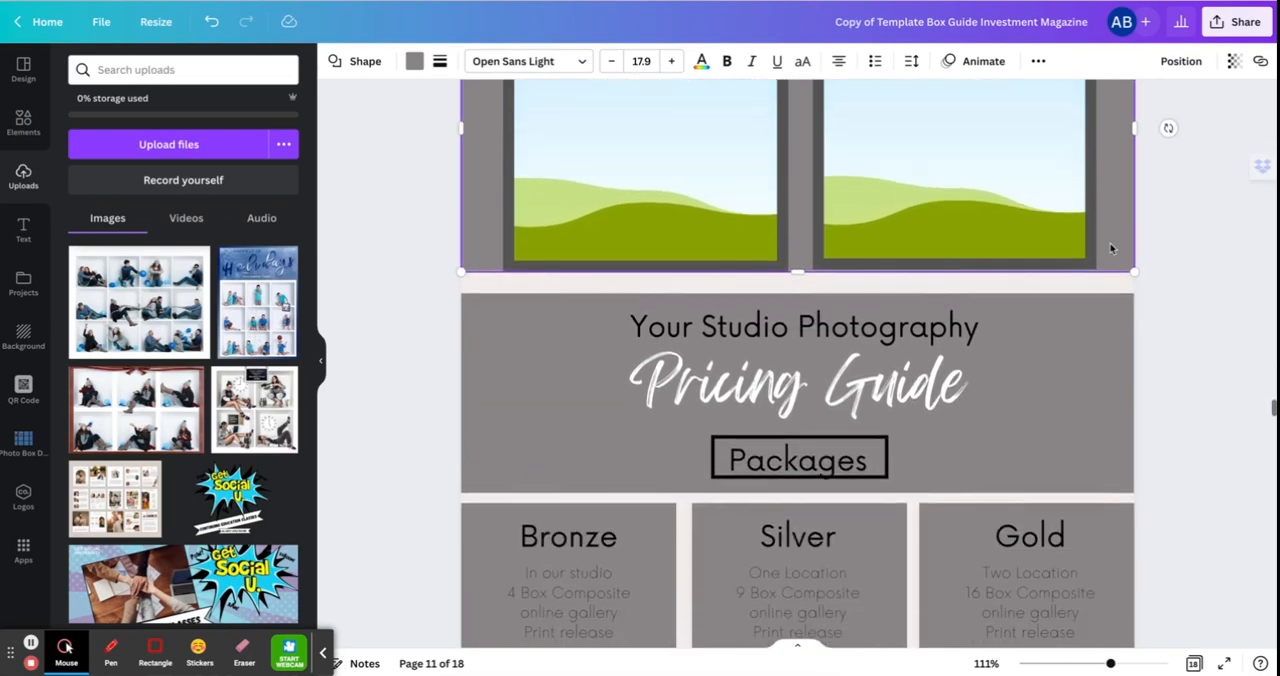
pyautogui.scroll(2, 1109, 248)
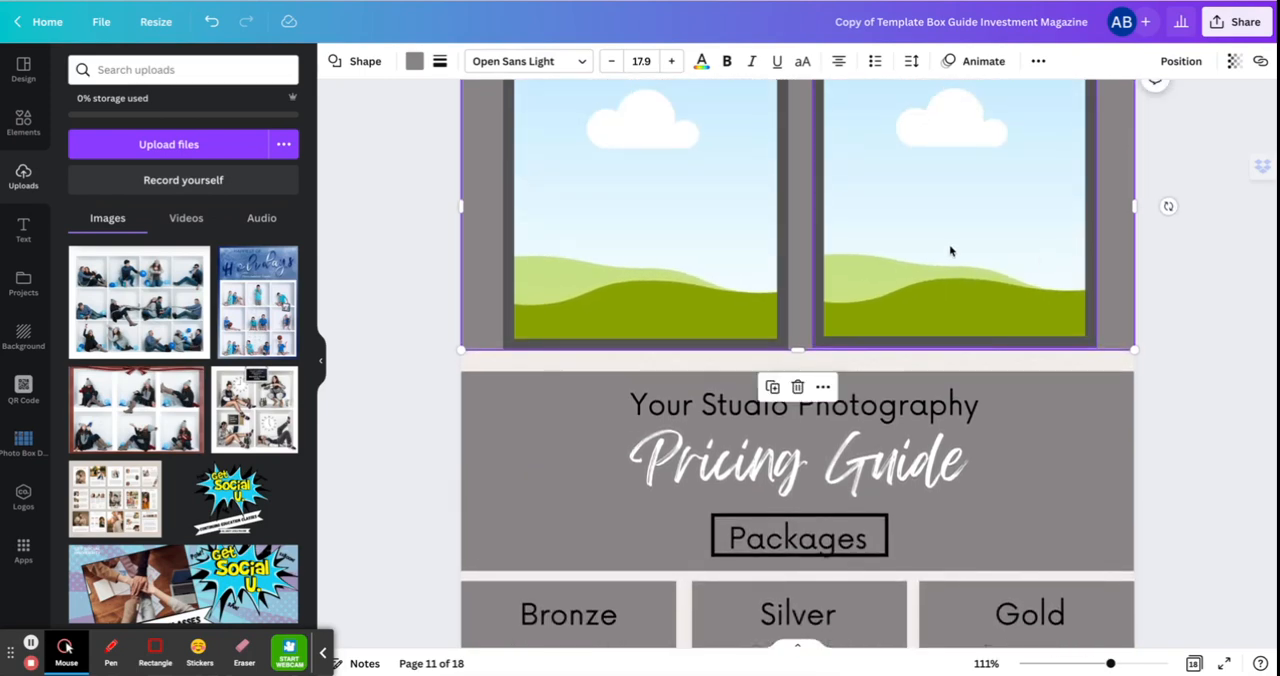
pyautogui.scroll(4, 894, 362)
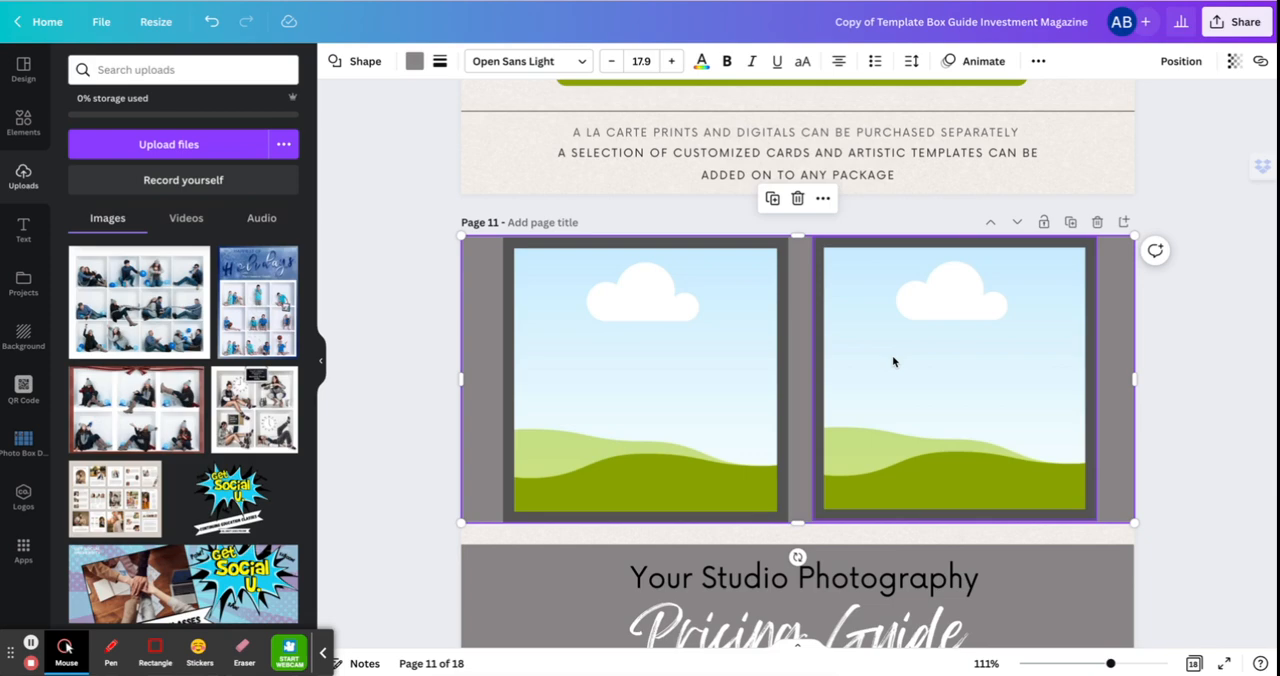
# Check the custom and recent size options for resizing the design, and leave them without applying one.
pyautogui.scroll(10, 974, 334)
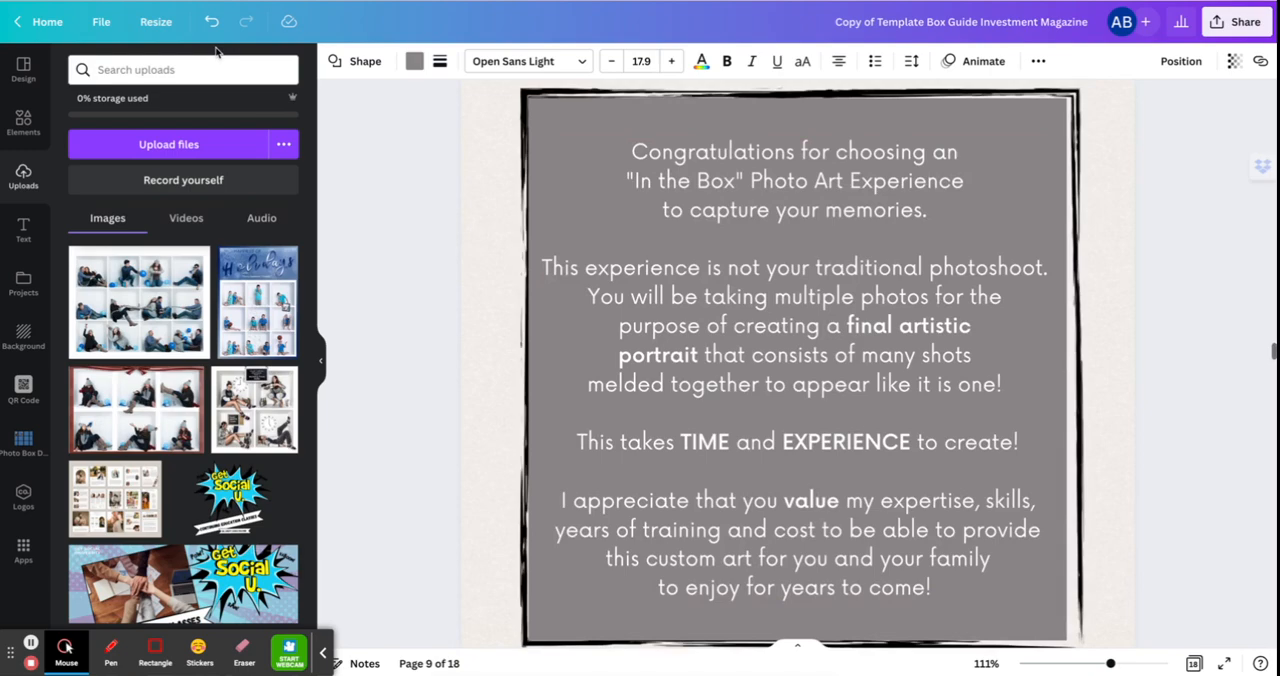
pyautogui.click(158, 24)
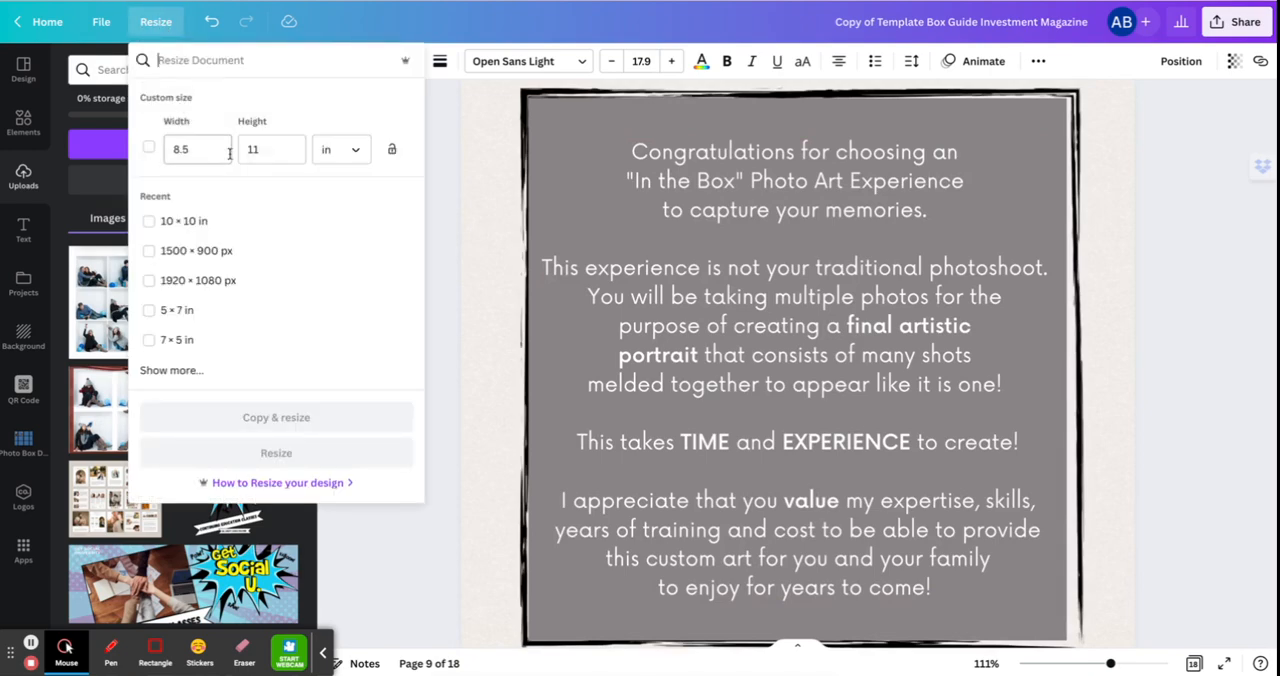
pyautogui.click(449, 190)
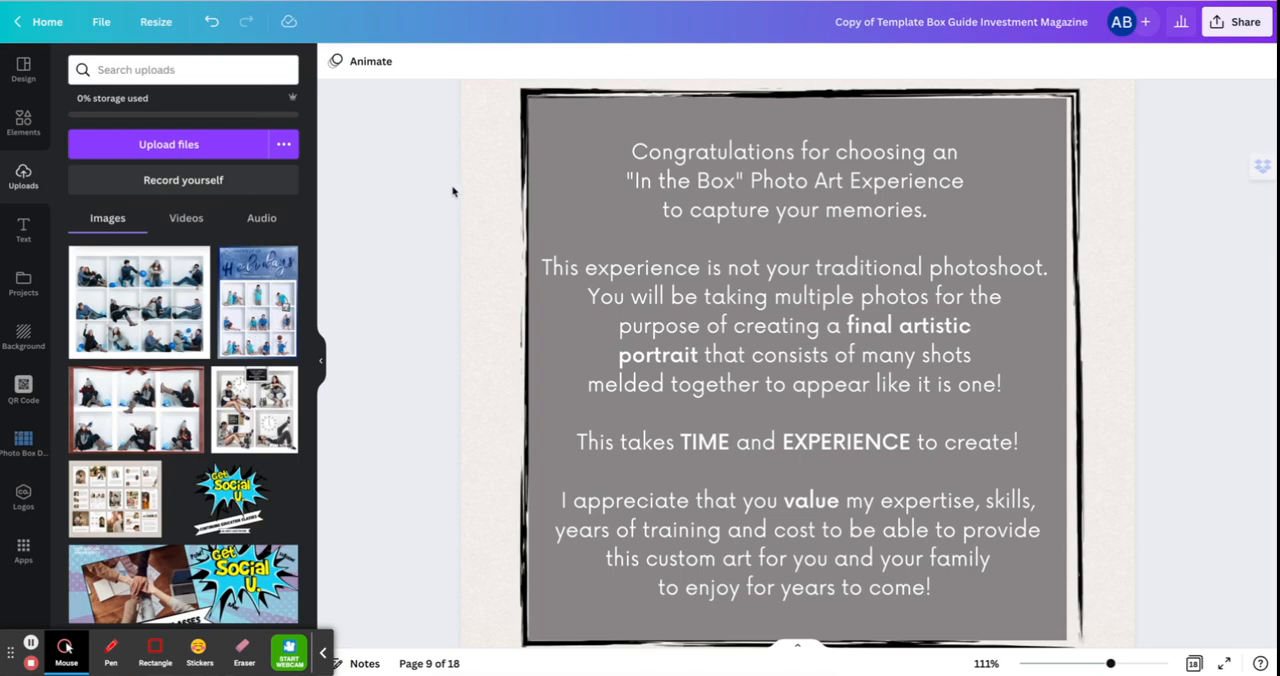
# Set up a download of the design as JPG with a size multiplier of 1.625.
pyautogui.scroll(2, 1115, 169)
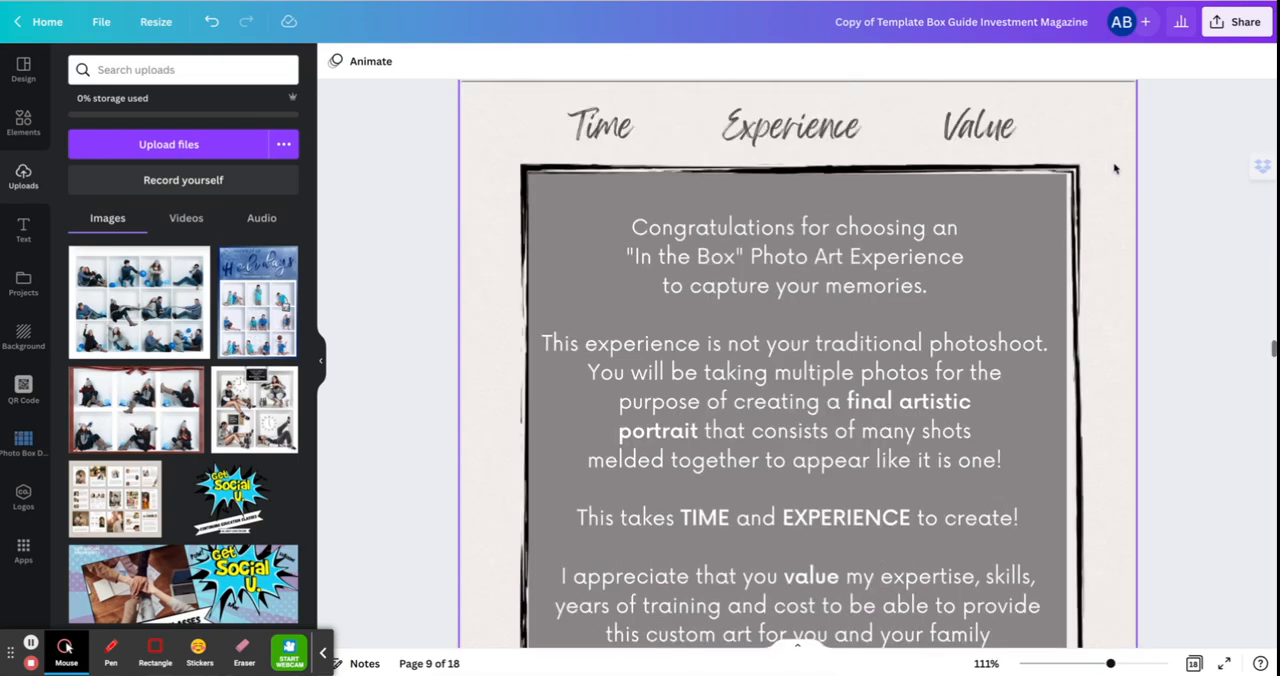
pyautogui.scroll(10, 1115, 169)
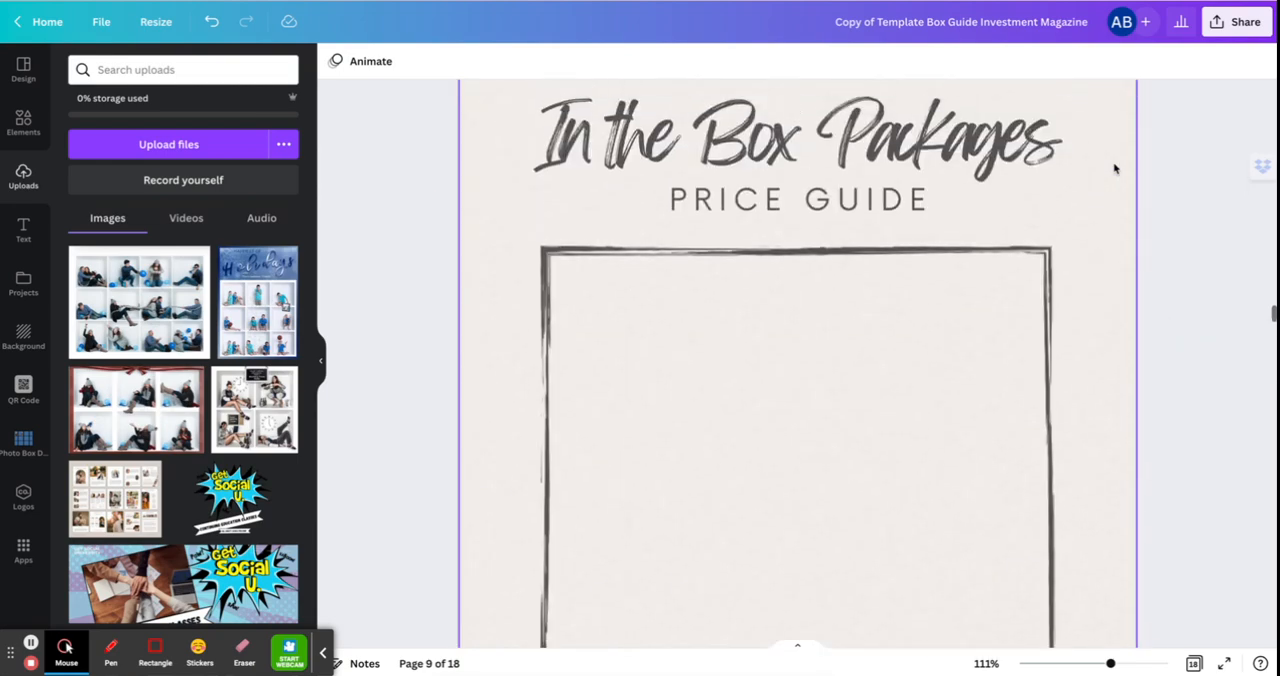
pyautogui.scroll(8, 1110, 168)
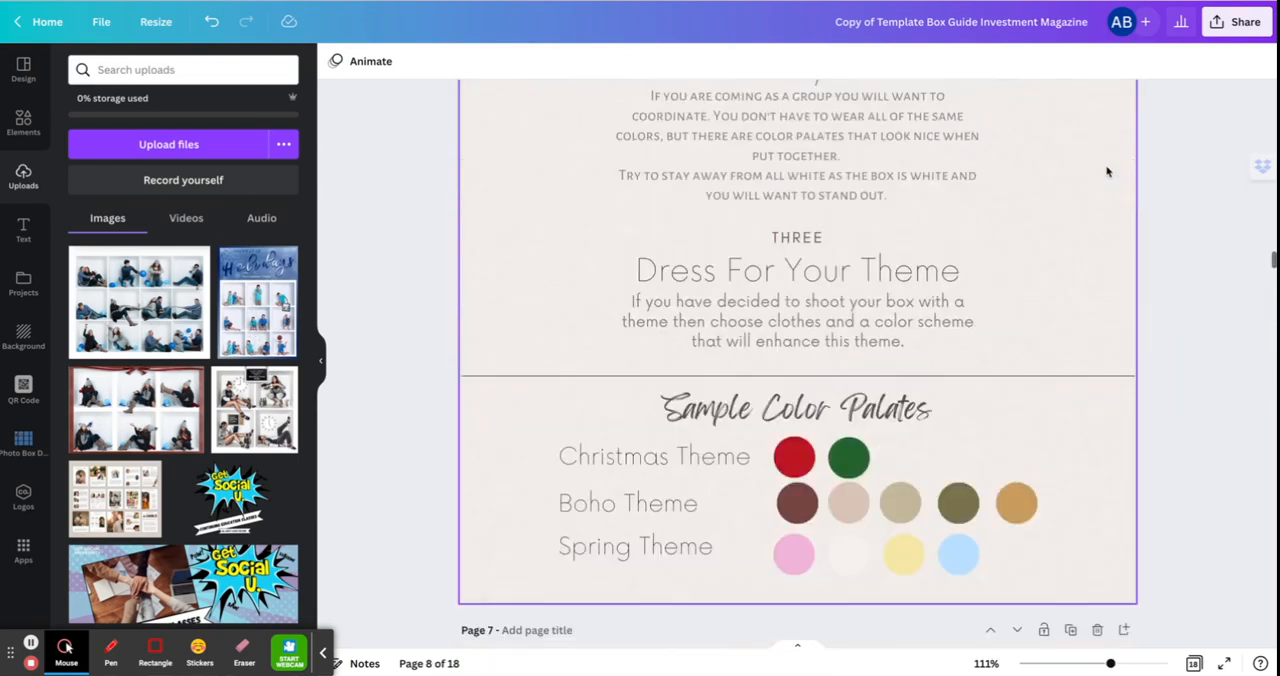
pyautogui.click(1237, 25)
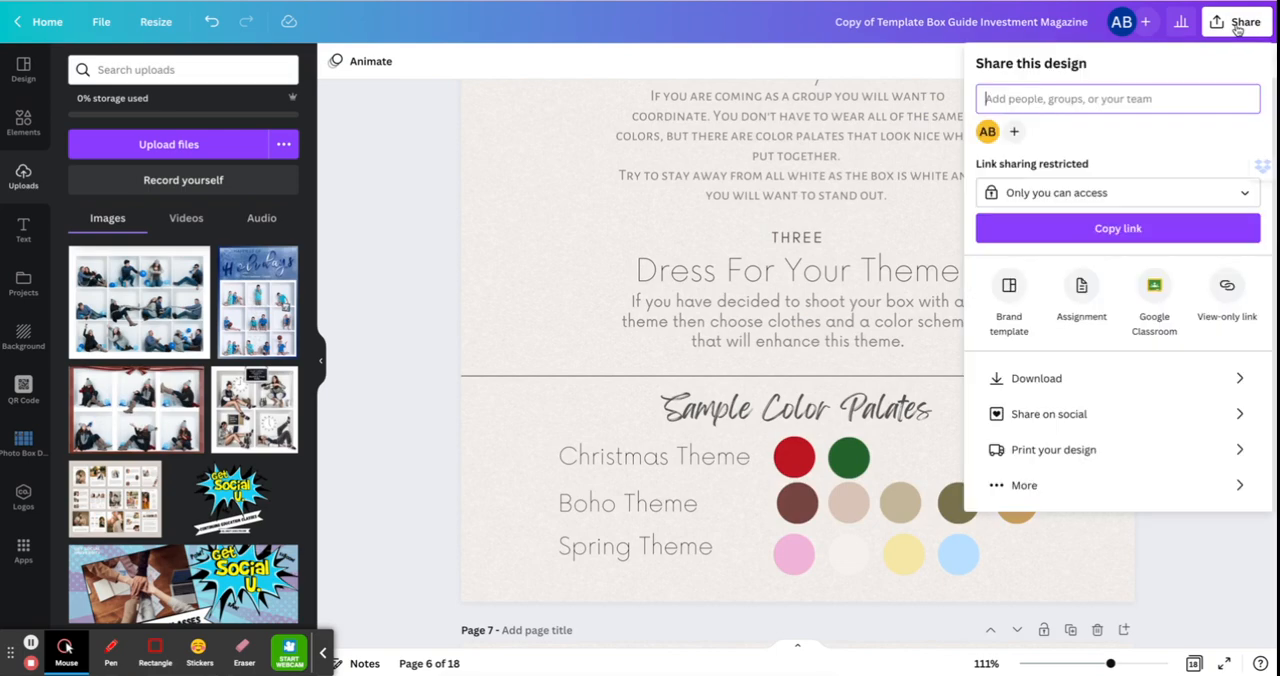
pyautogui.click(1075, 378)
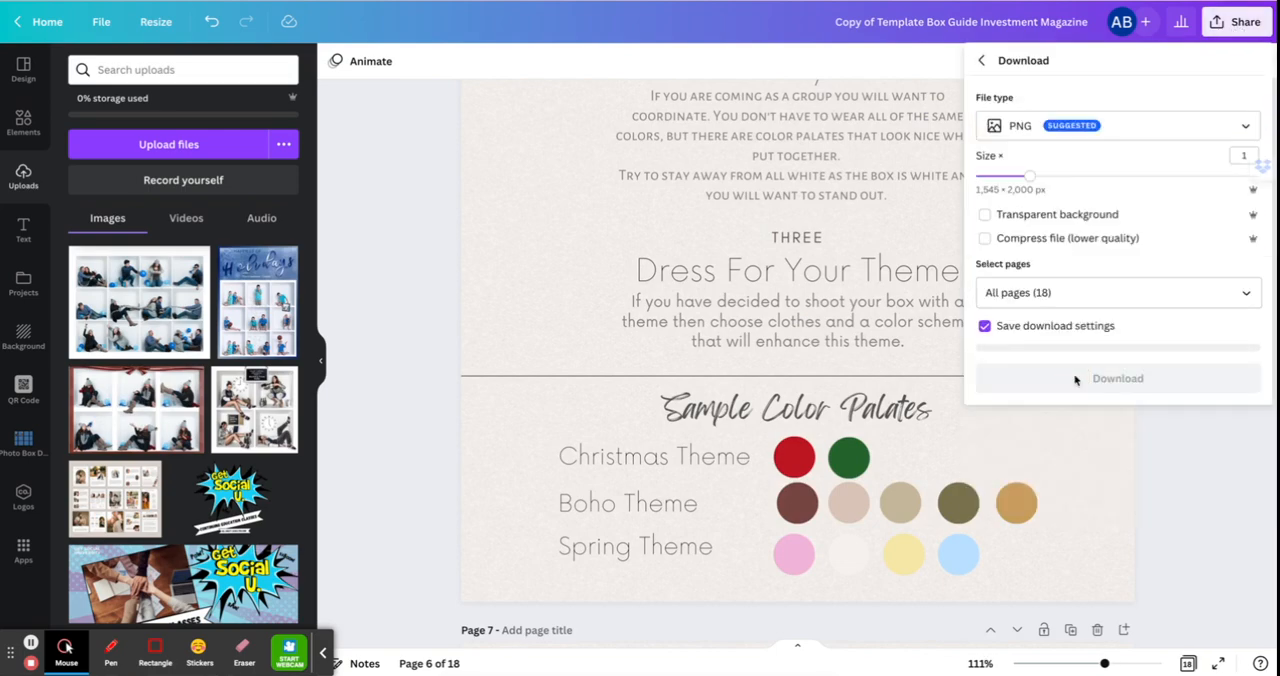
pyautogui.click(1111, 136)
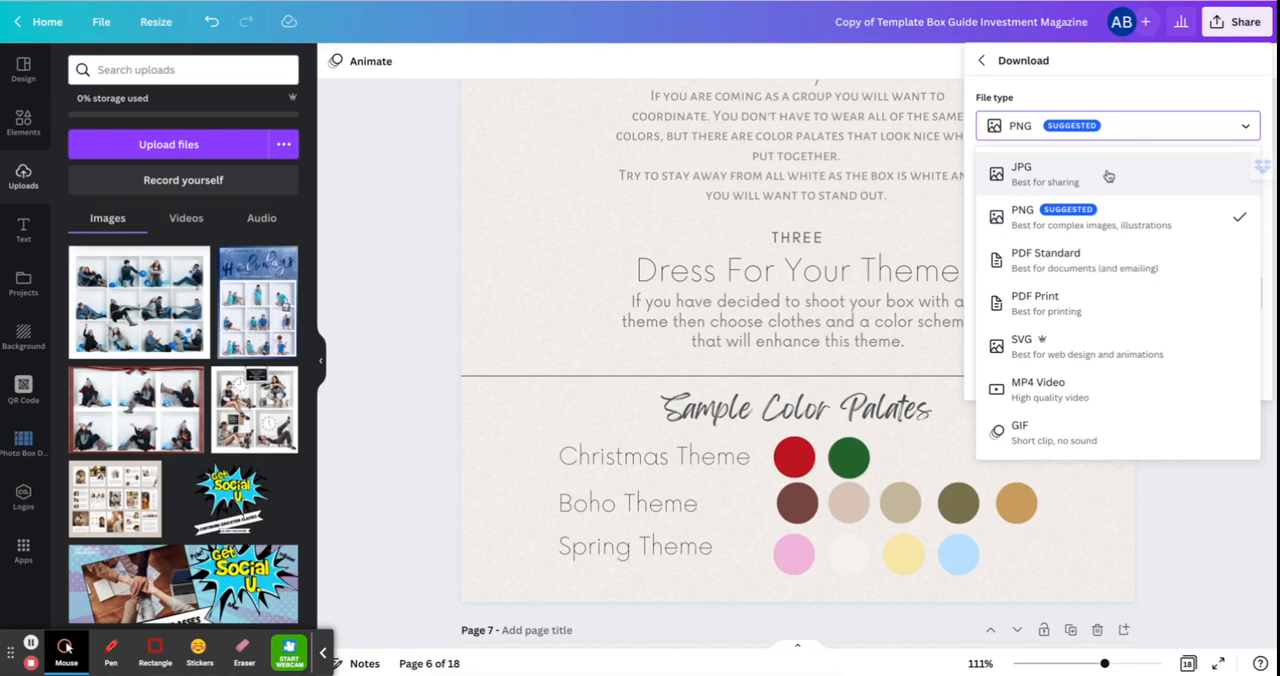
pyautogui.click(1108, 176)
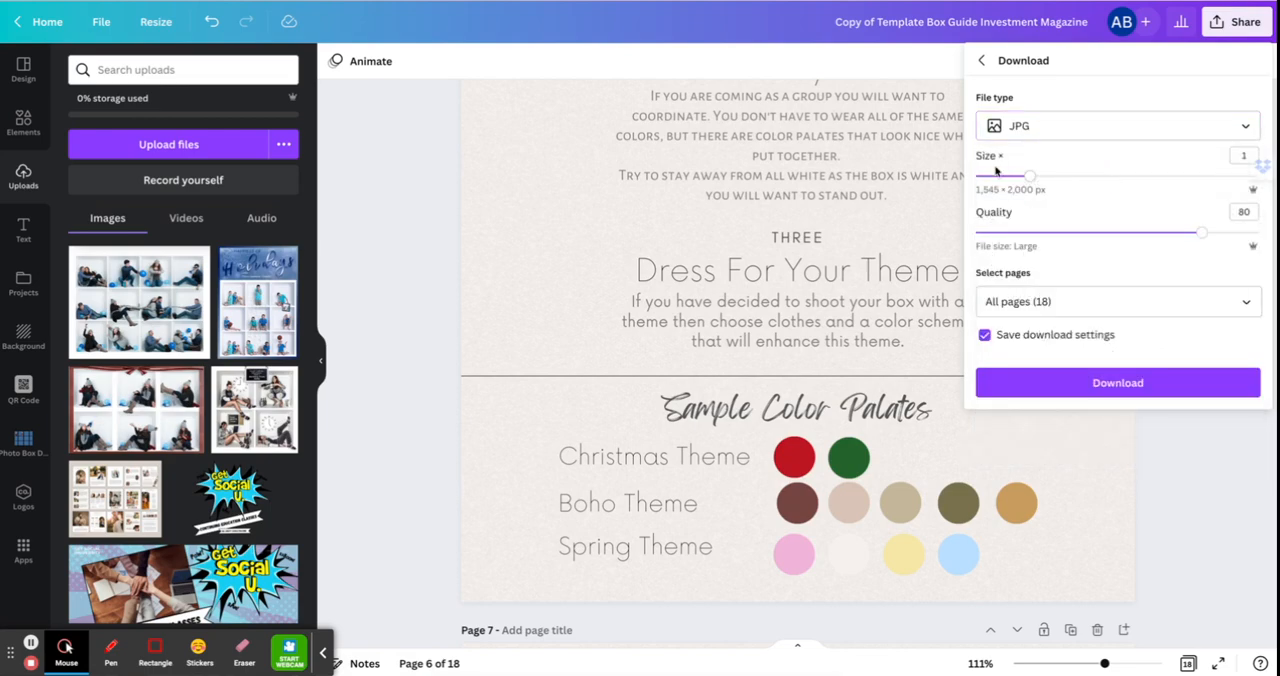
pyautogui.moveTo(1031, 176); pyautogui.dragTo(1097, 178)
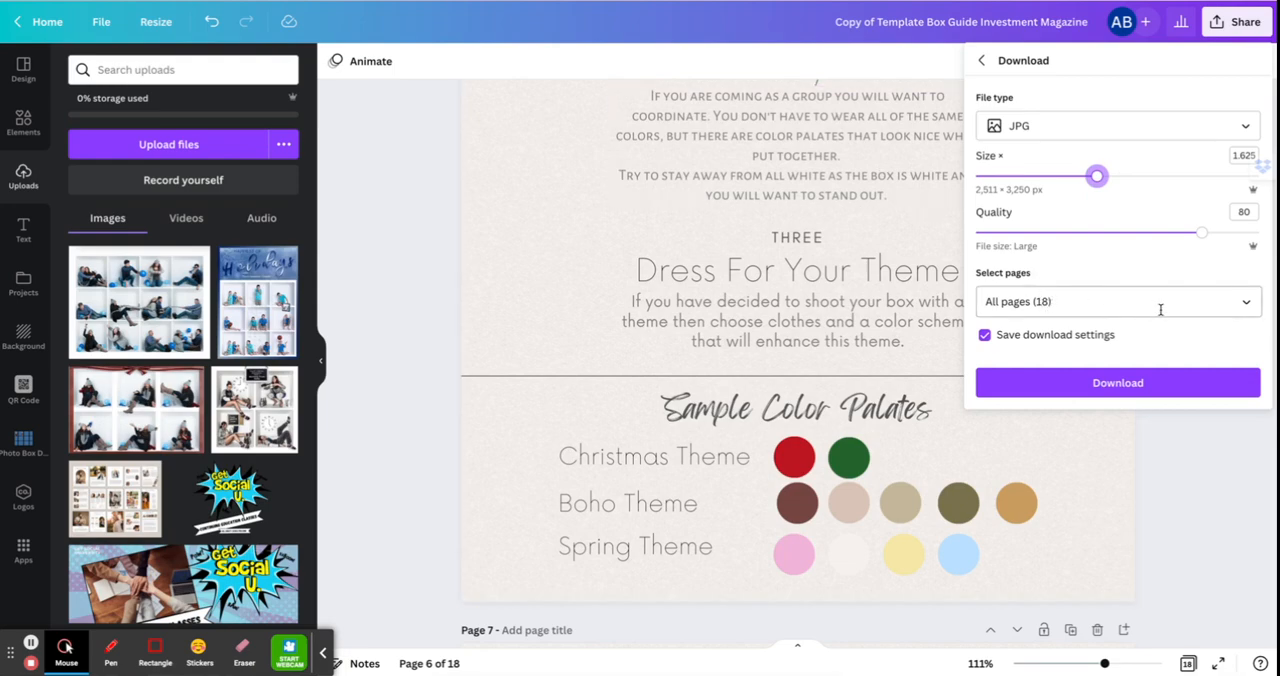
# Limit the download to page 6 only instead of all pages.
pyautogui.click(1251, 306)
pyautogui.click(1247, 345)
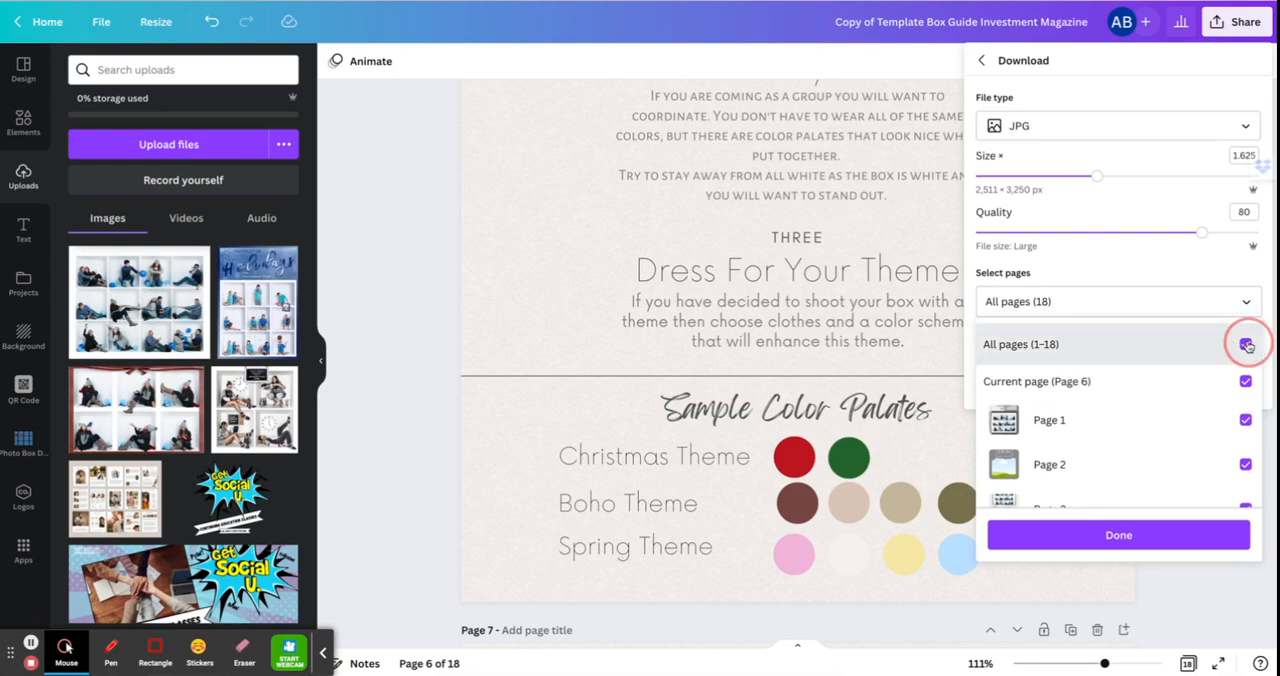
pyautogui.scroll(-2, 1240, 425)
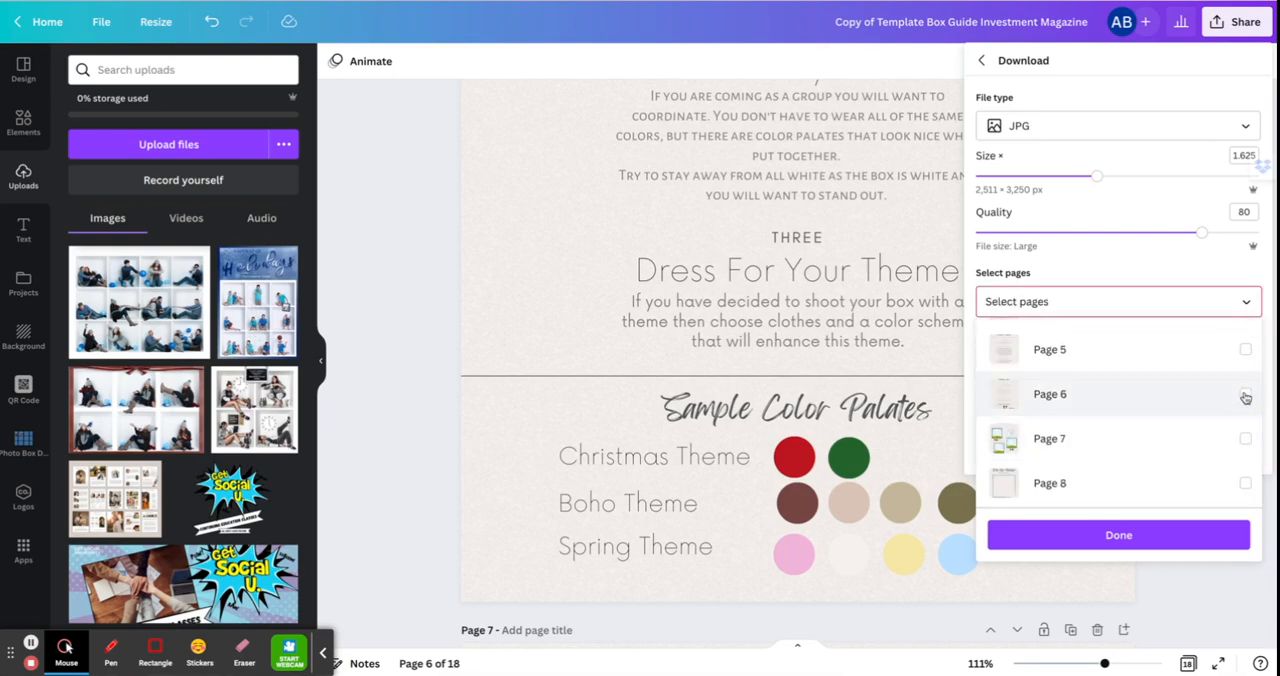
pyautogui.click(1245, 394)
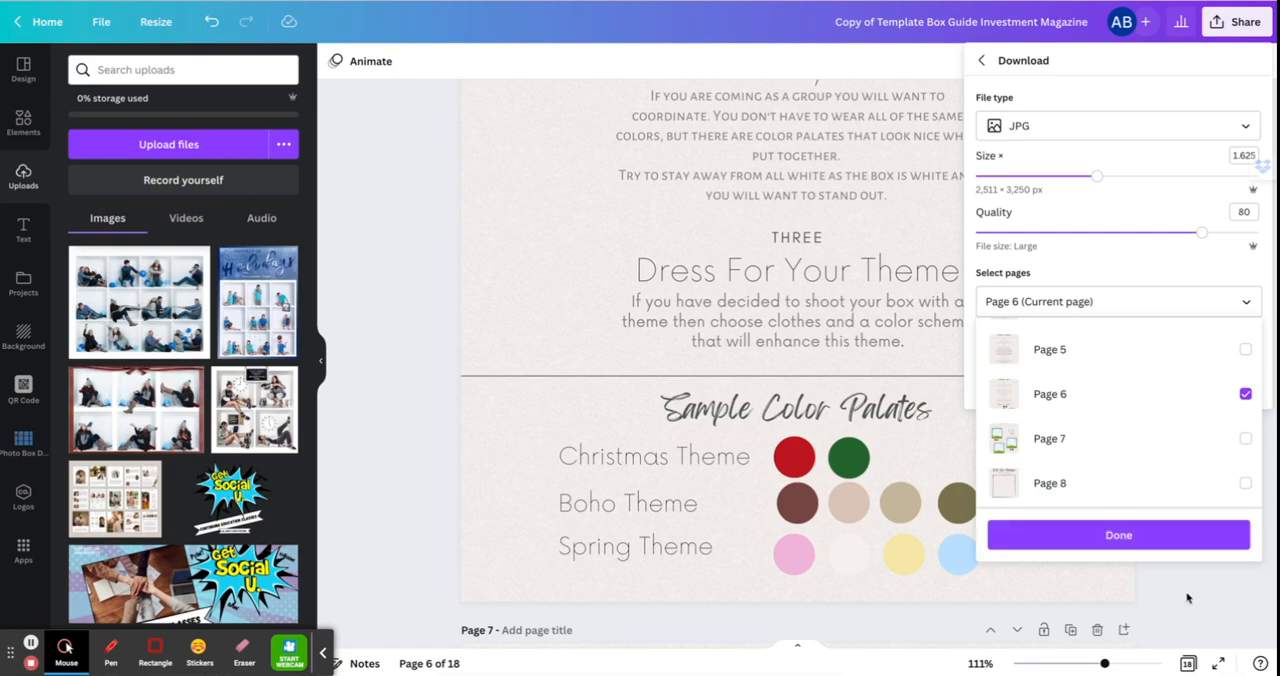
# Switch the download file type for page 6 to PDF Standard.
pyautogui.click(1075, 138)
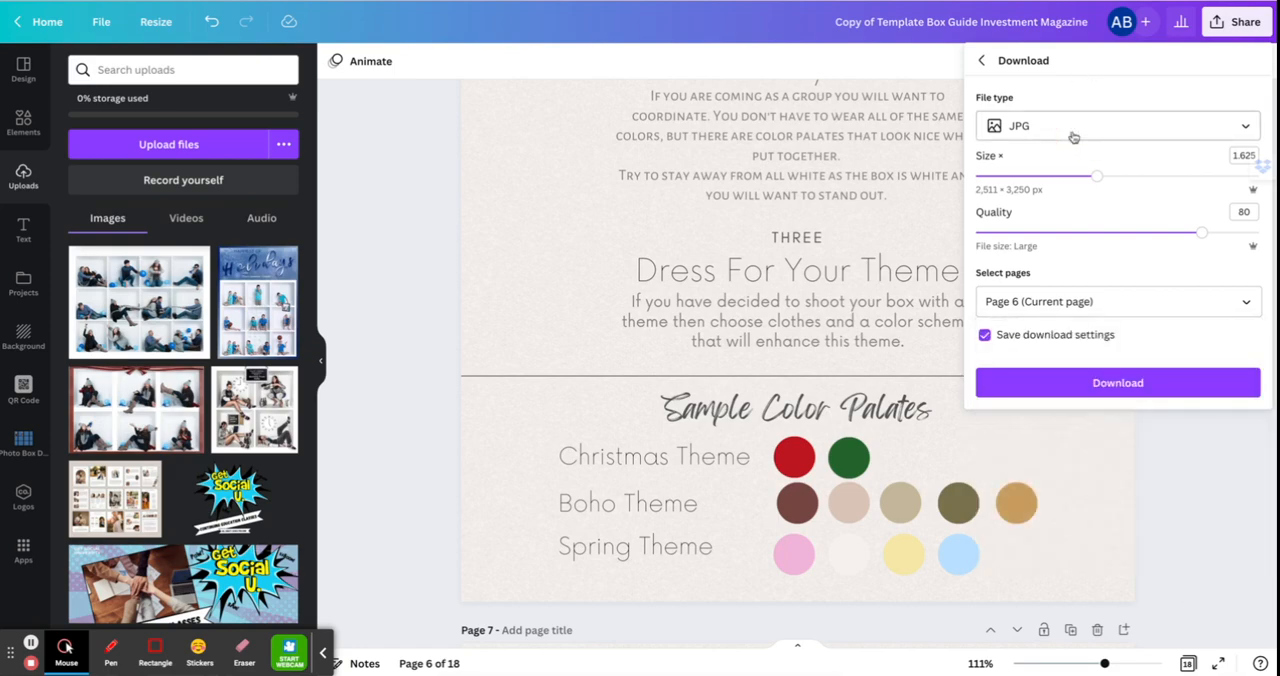
pyautogui.click(1073, 137)
pyautogui.click(1083, 258)
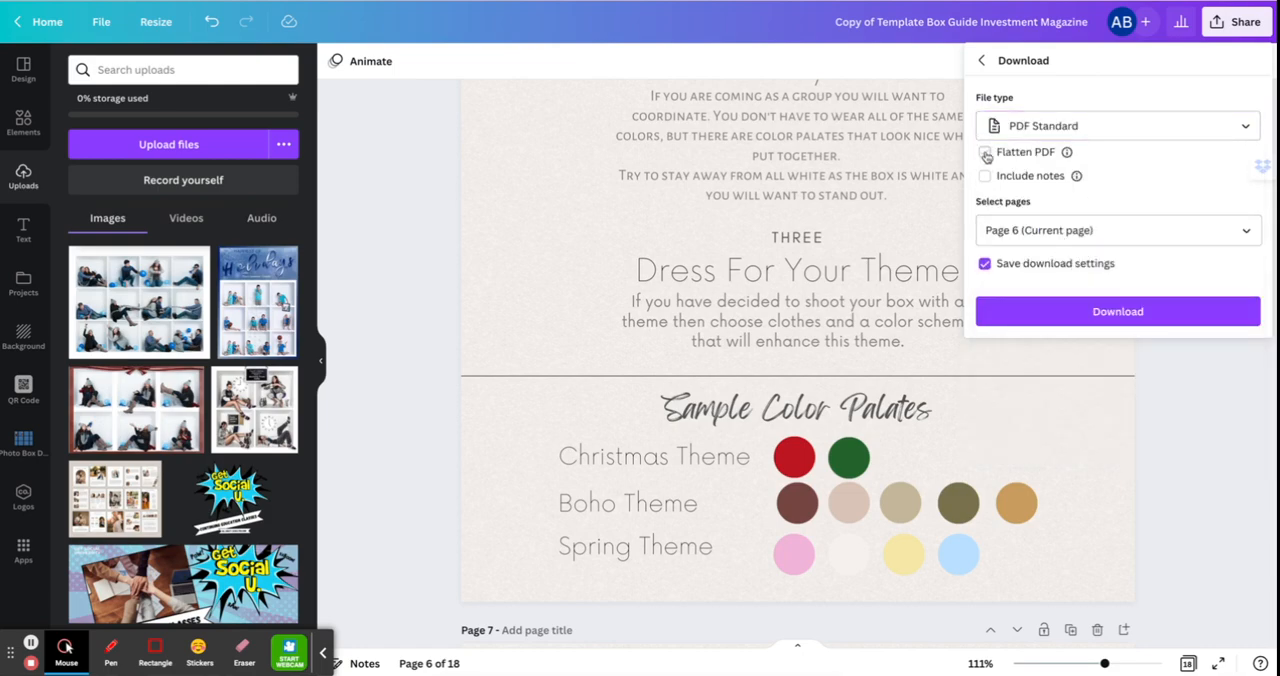
pyautogui.click(1150, 315)
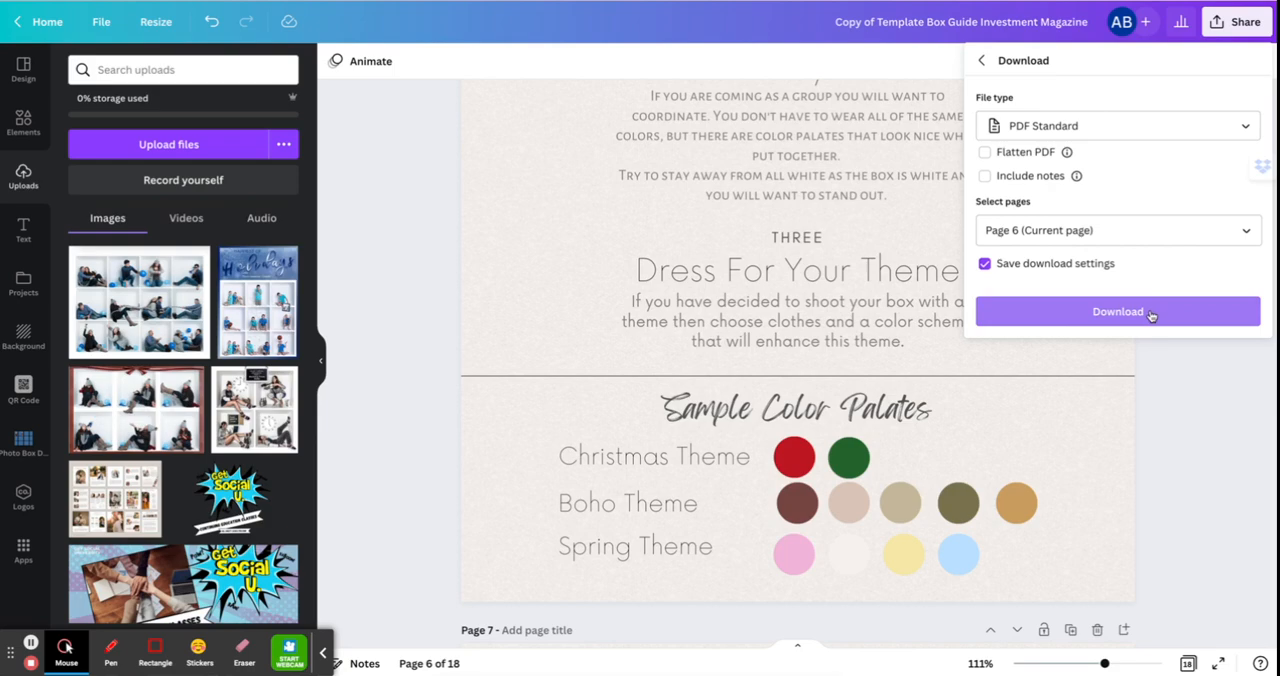
# Browse the pages available for the PDF download and leave the download settings.
pyautogui.click(1129, 229)
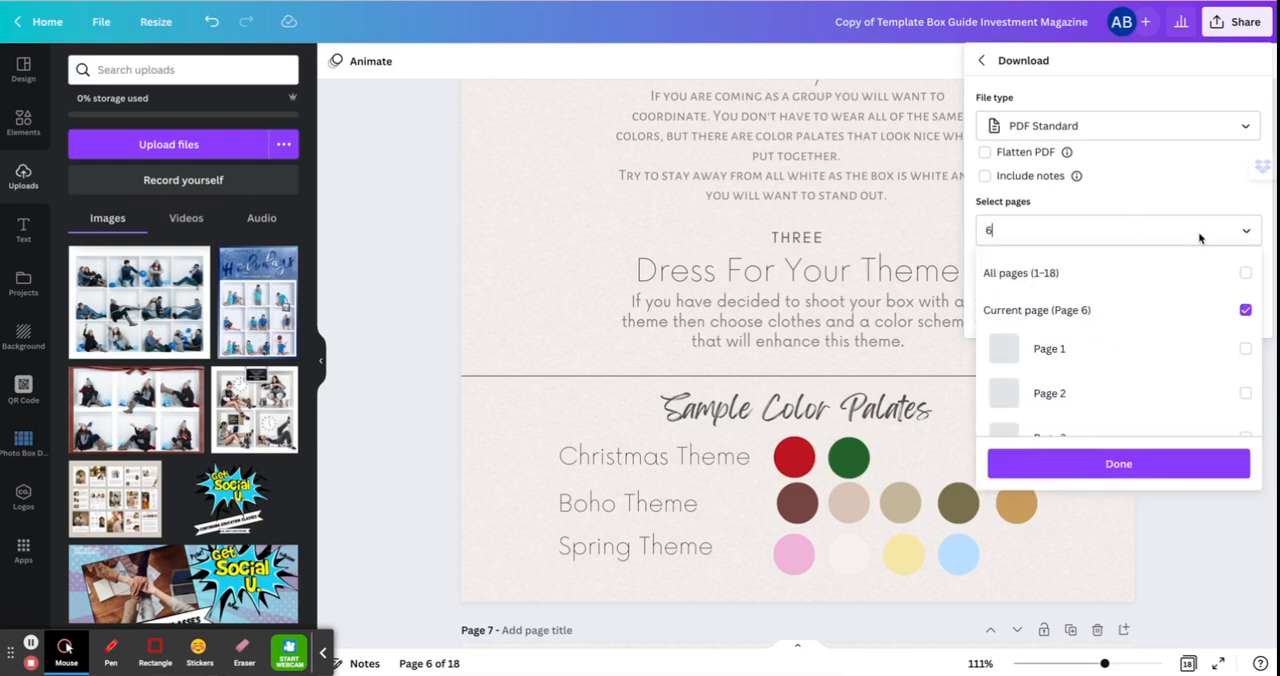
pyautogui.scroll(-3, 1169, 343)
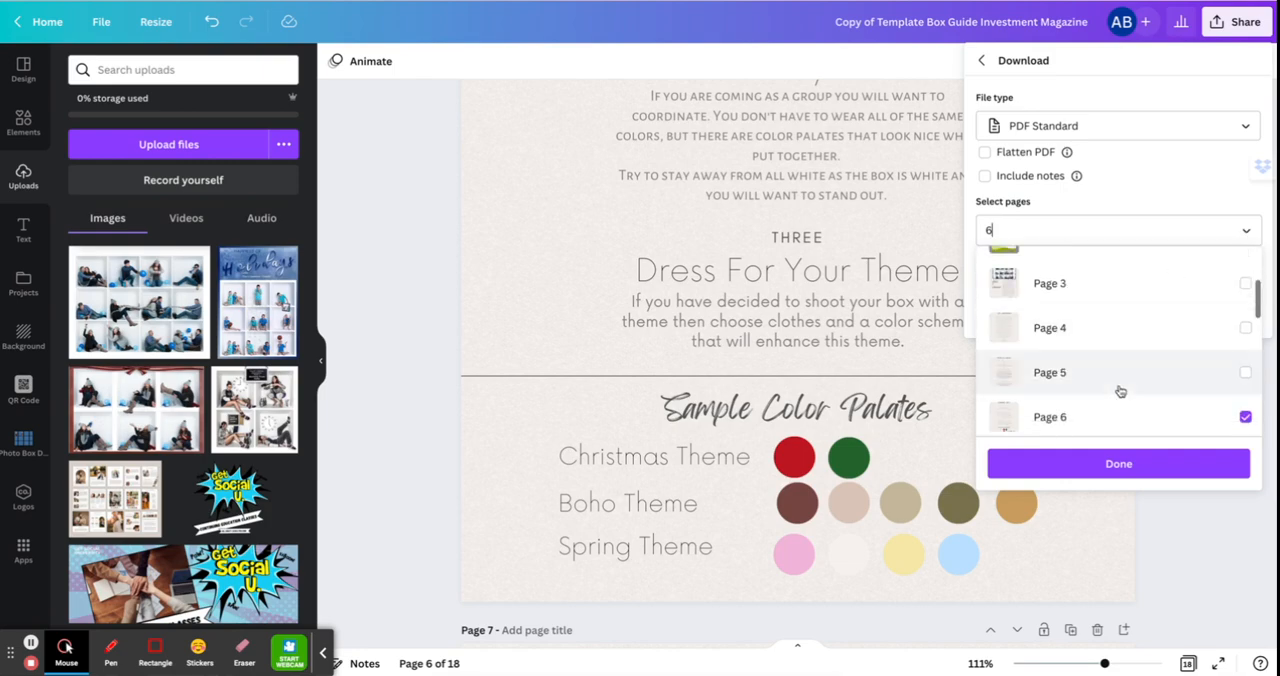
pyautogui.click(1184, 533)
pyautogui.click(1184, 533)
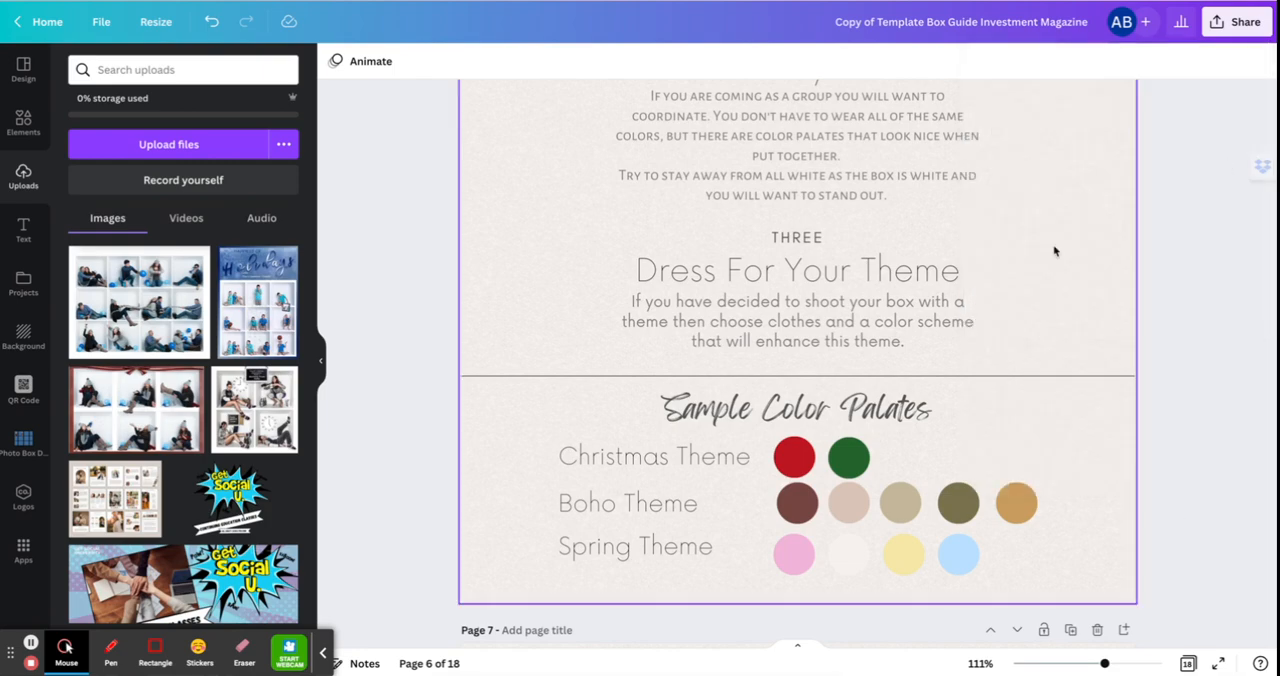
# Look through the theme samples, Art Package and Pricing Guide pages, and view the design's sharing options.
pyautogui.scroll(-8, 956, 292)
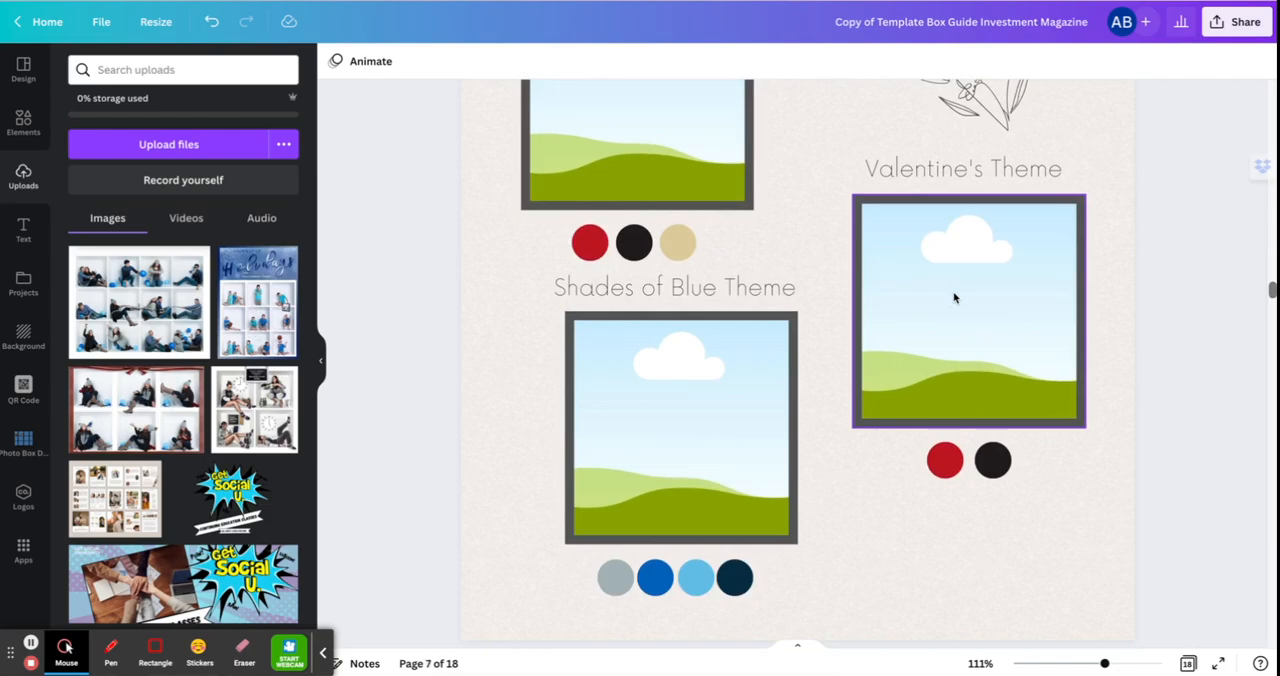
pyautogui.scroll(-20, 954, 297)
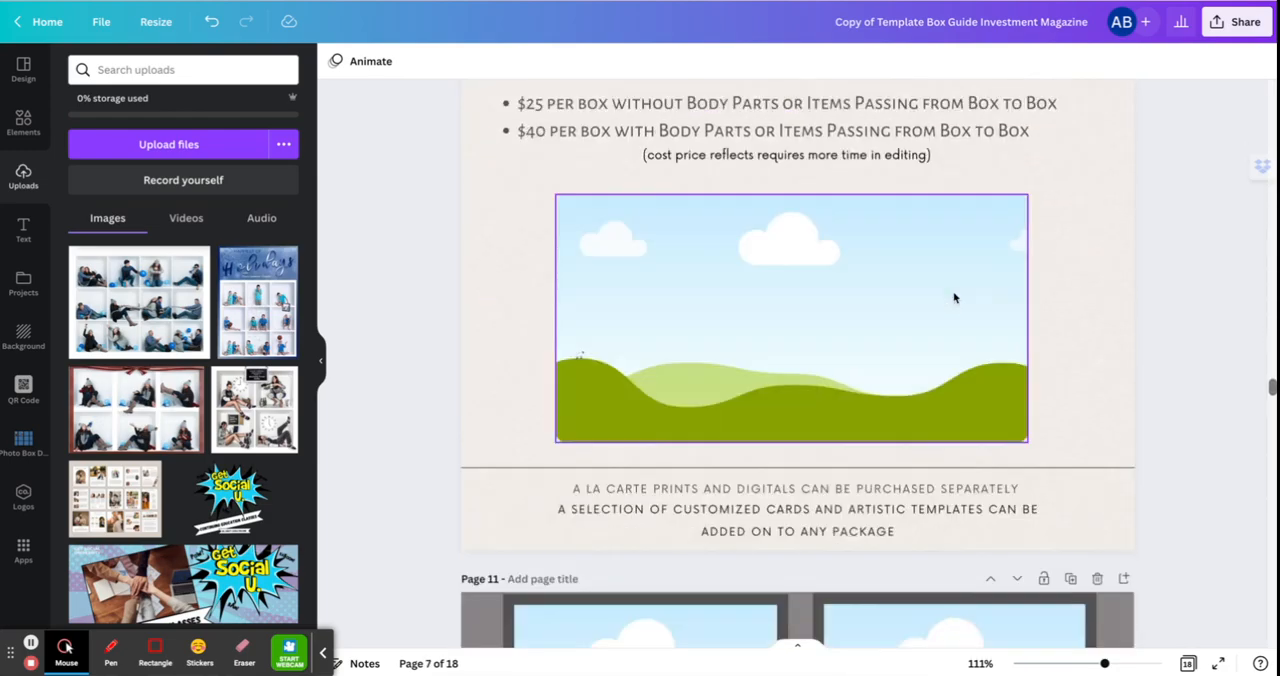
pyautogui.scroll(-15, 954, 297)
pyautogui.scroll(8, 954, 297)
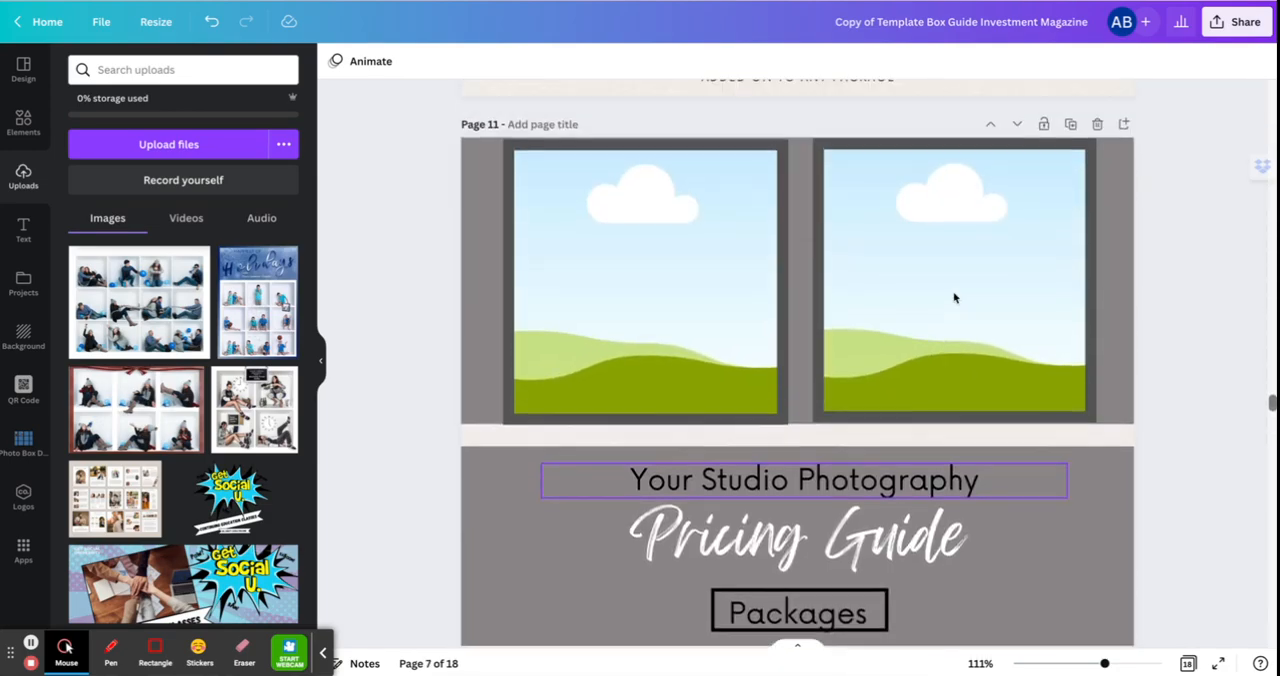
pyautogui.scroll(10, 954, 297)
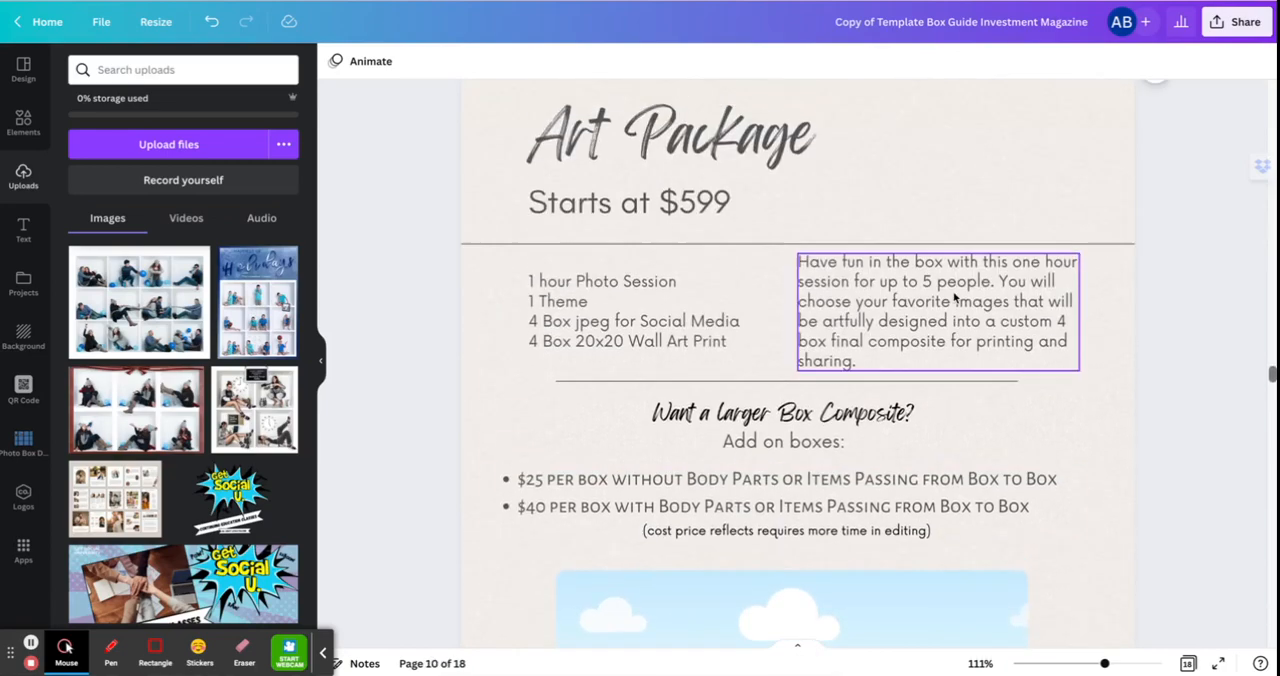
pyautogui.click(1097, 138)
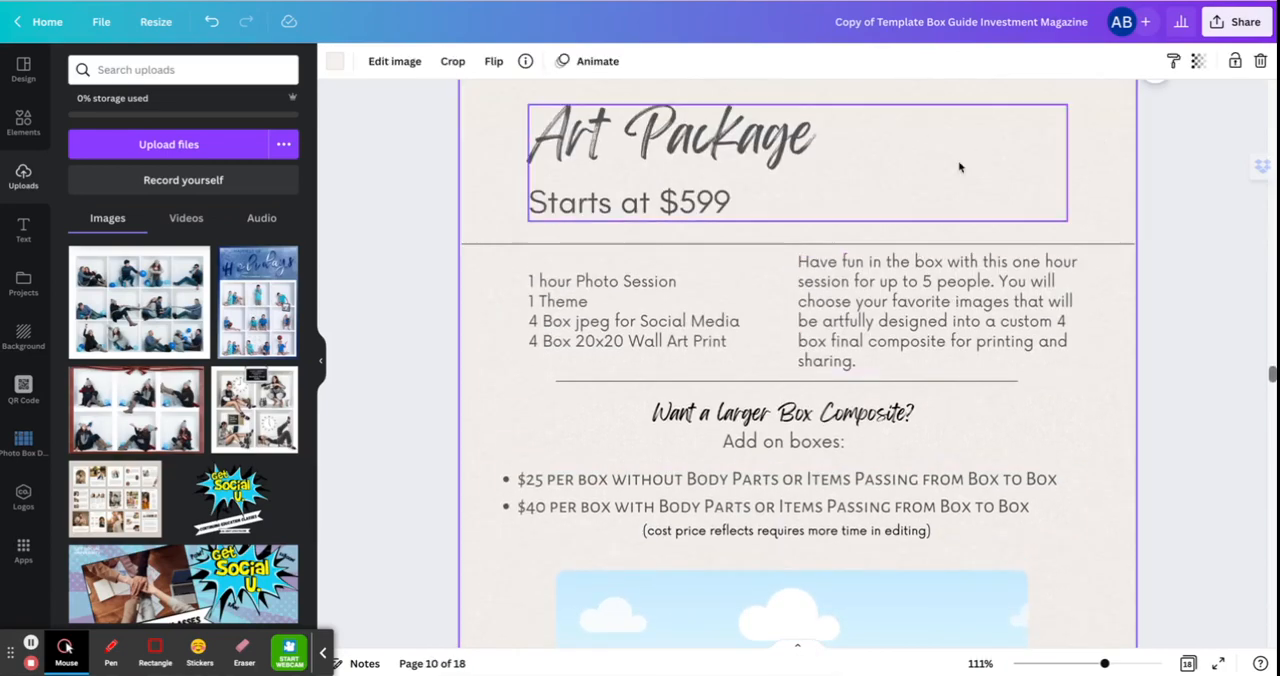
pyautogui.scroll(-8, 893, 282)
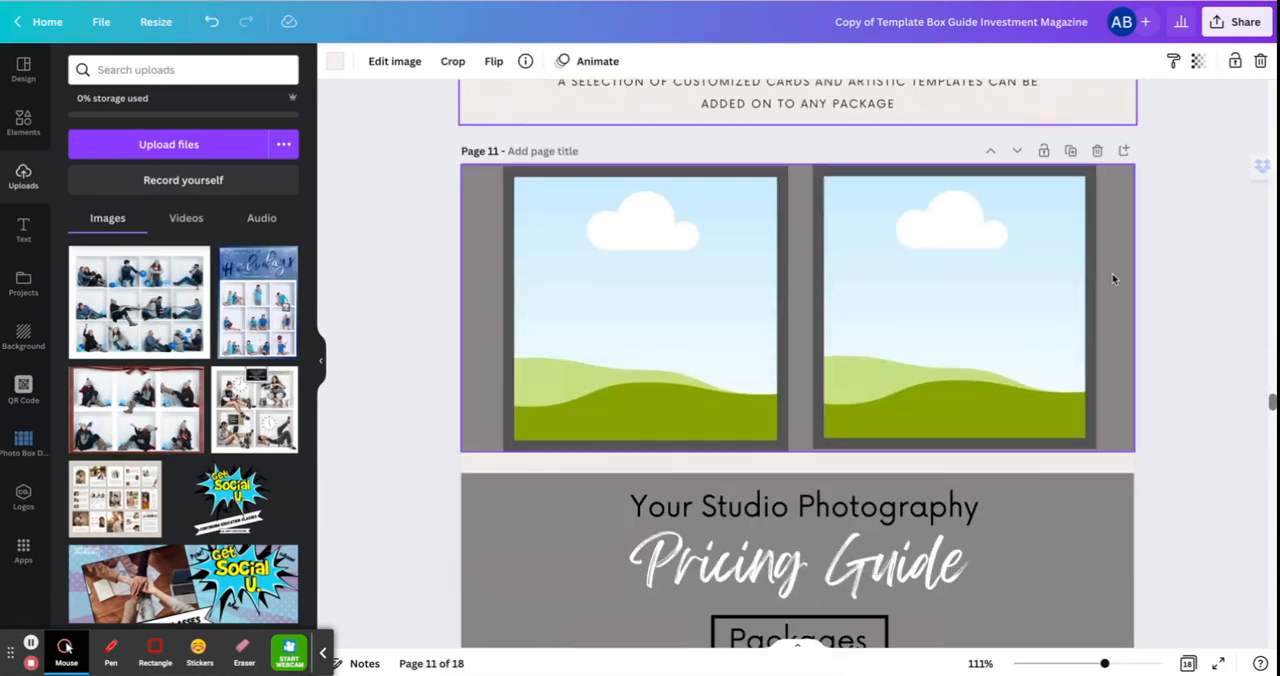
pyautogui.scroll(-1, 1113, 279)
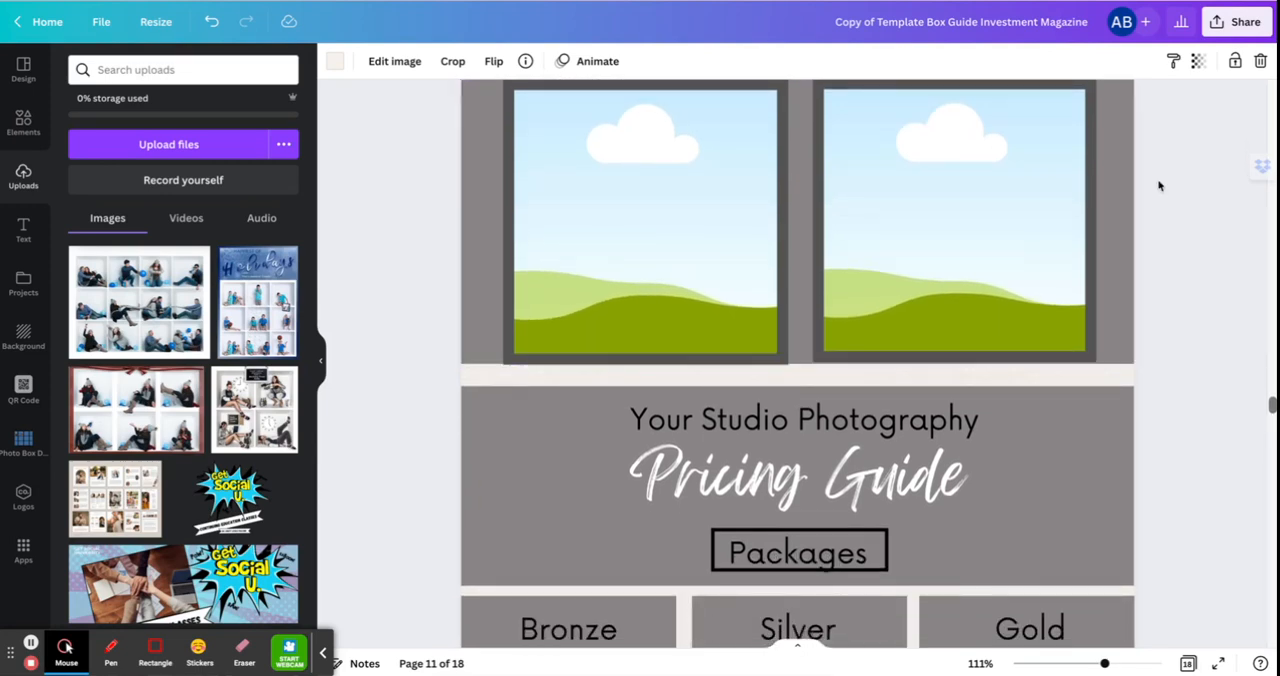
pyautogui.click(1222, 28)
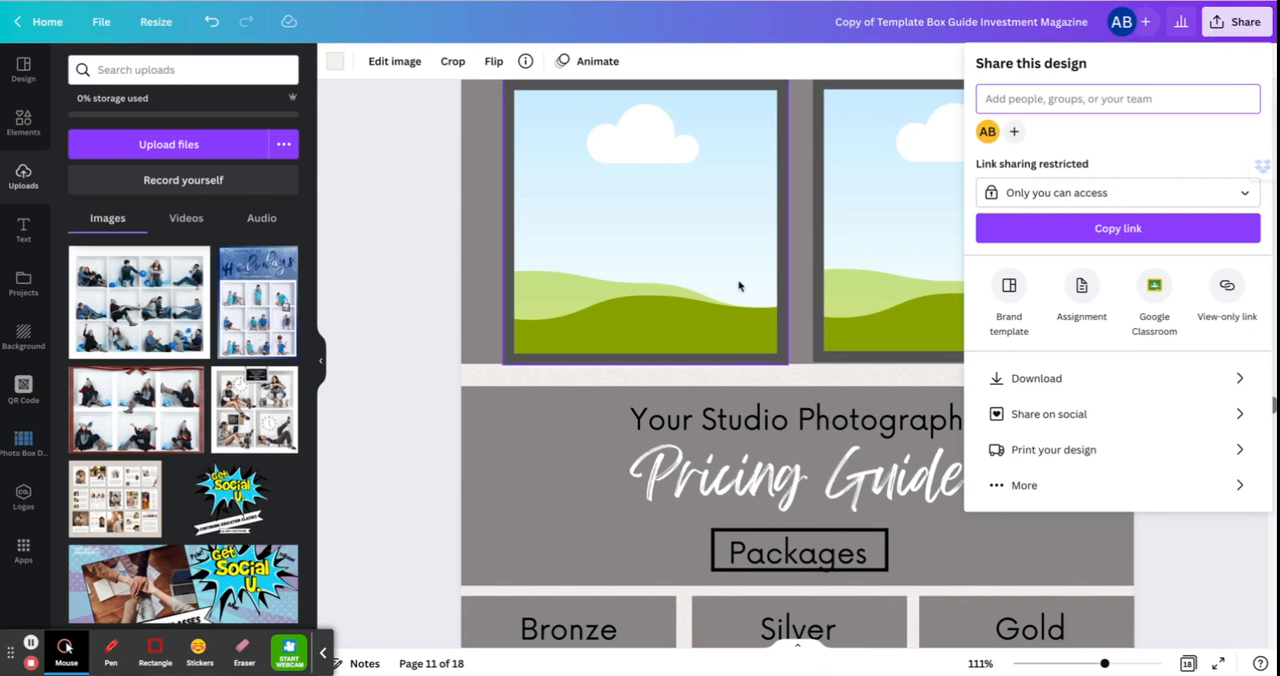
pyautogui.click(406, 391)
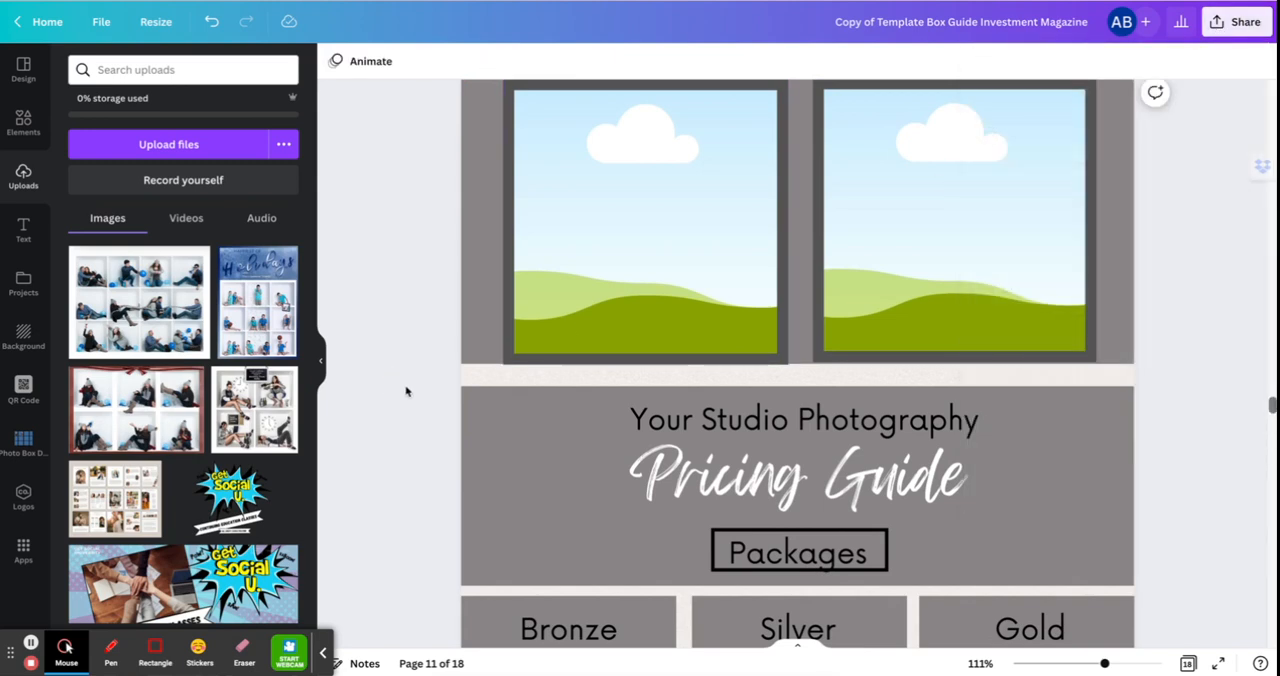